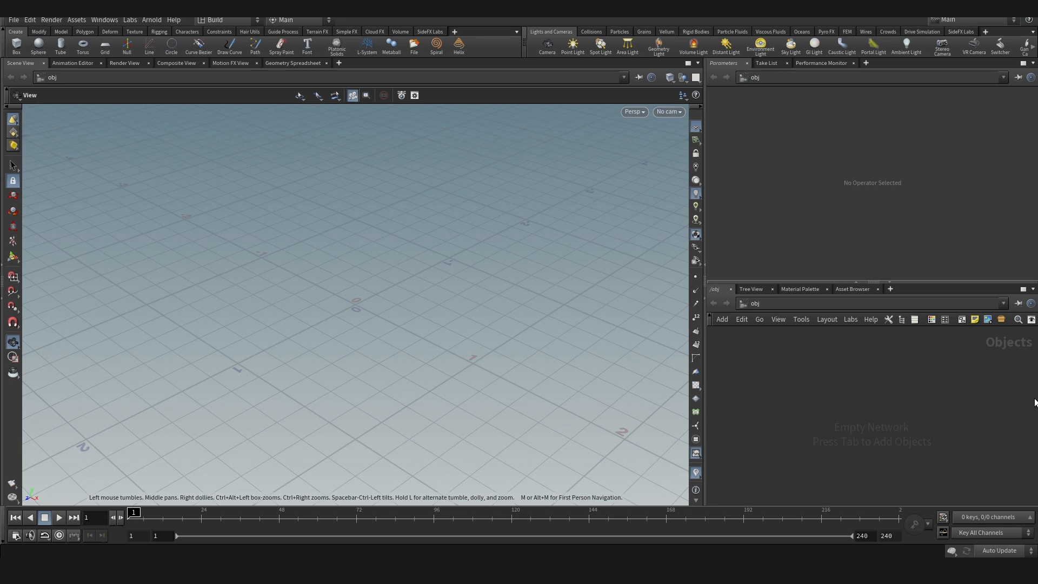
- Add a Geometry object to the empty object network and go inside it
key("Tab")
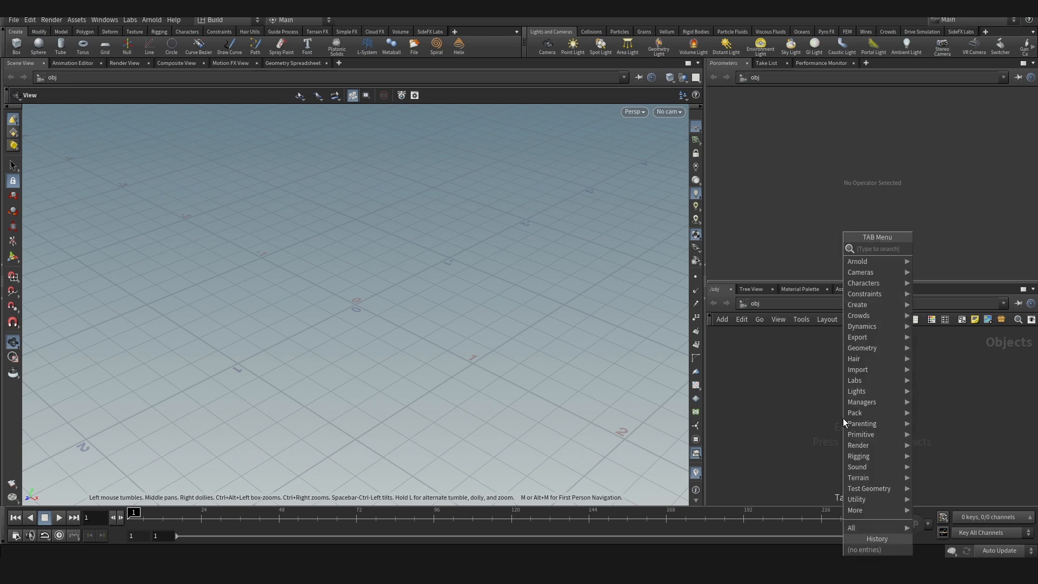
type("geometr")
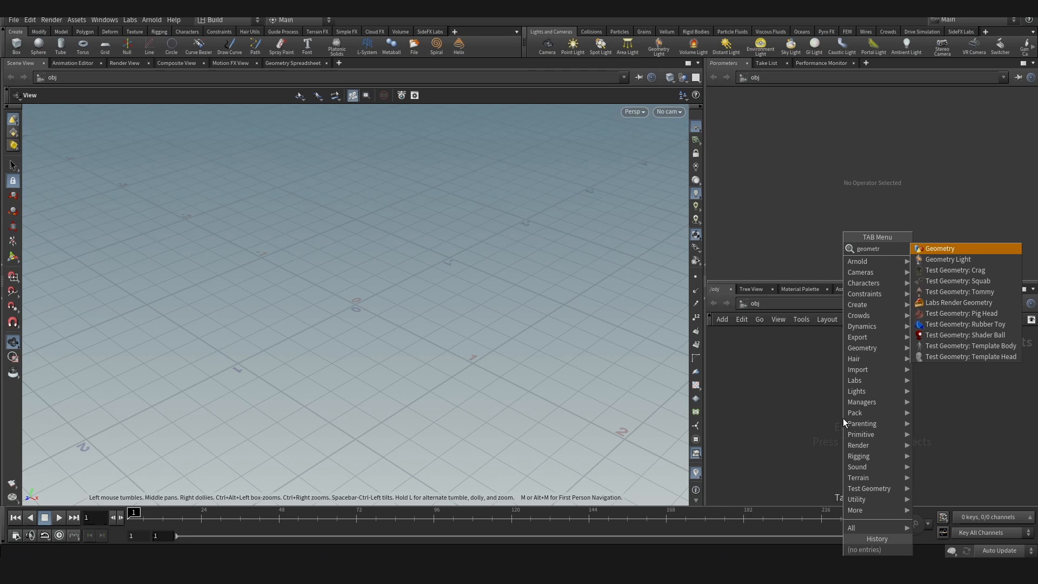
key("Return")
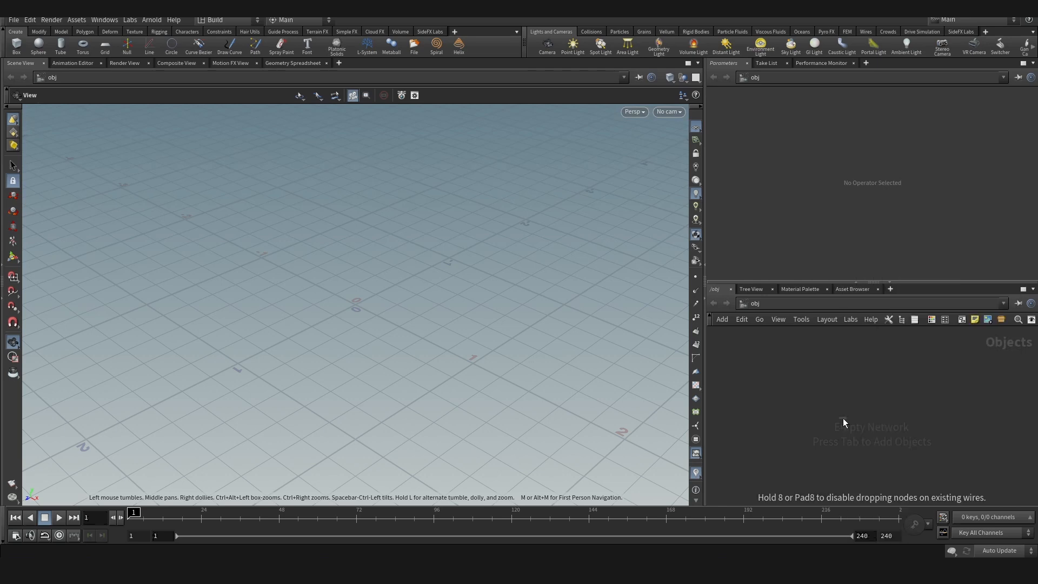
left_click(866, 409)
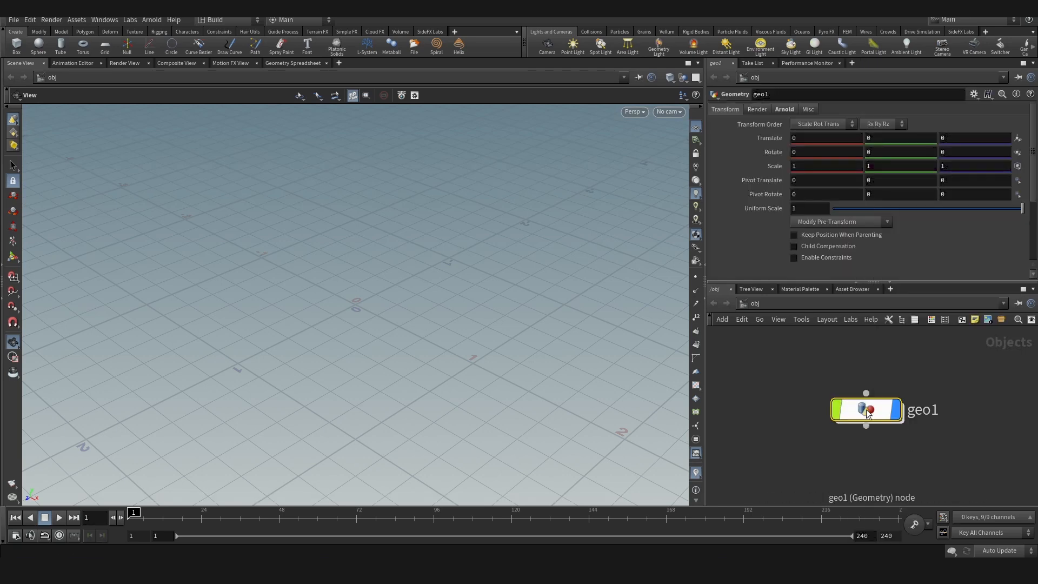
double_click(866, 410)
- Add a Labs Spiral node to the geometry network and frame the spiral in the viewport
key("Tab")
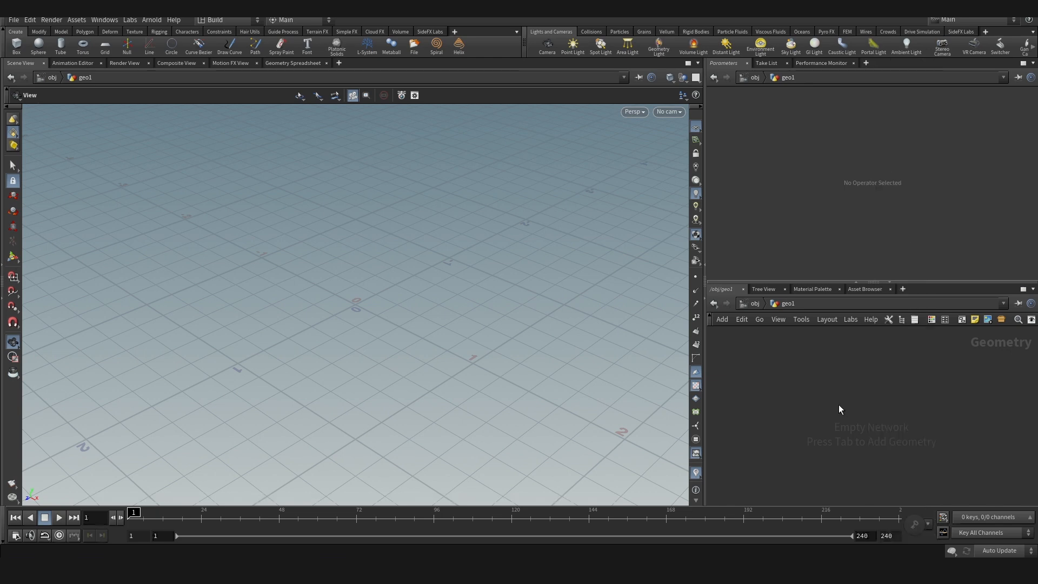
key("Tab")
type("sp")
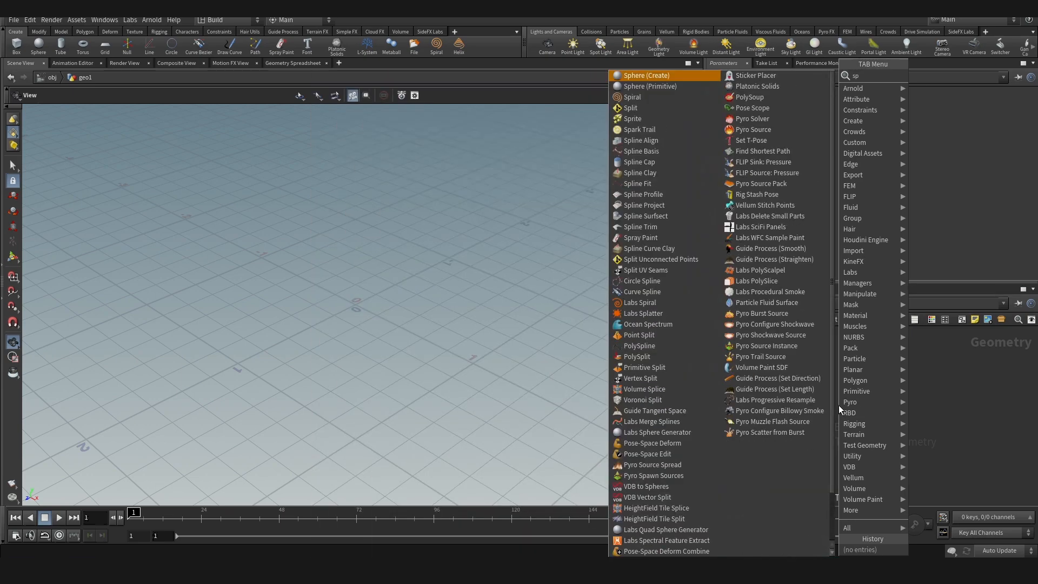
key("BackSpace")
key("BackSpace")
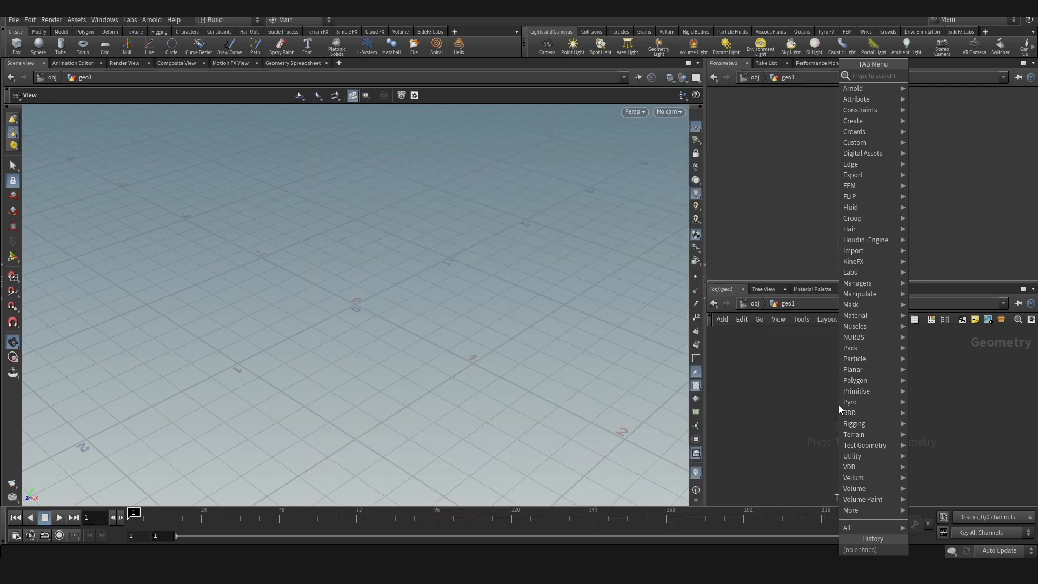
type("spira")
key("Return")
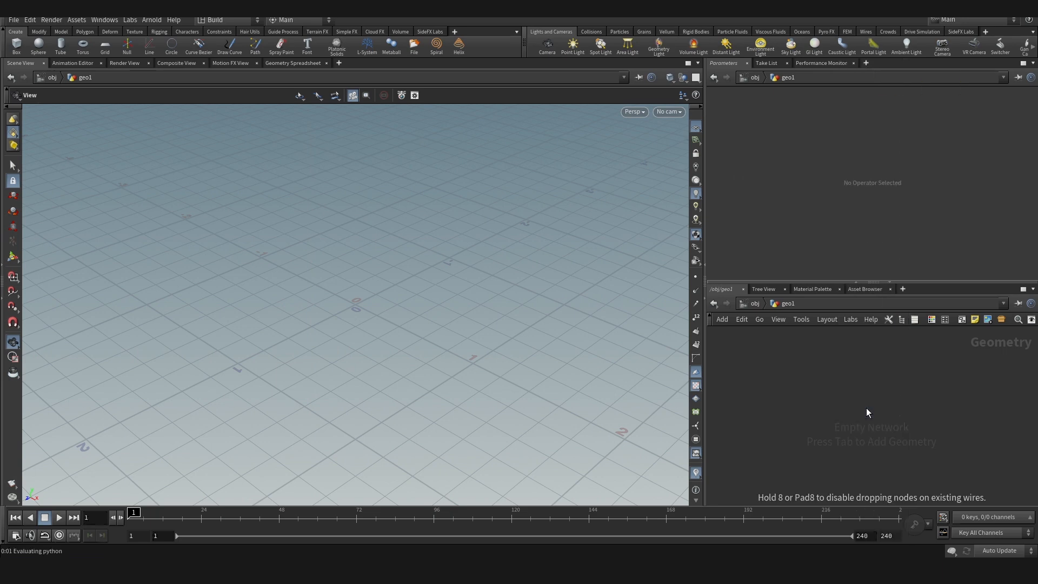
left_click(866, 408)
key("f")
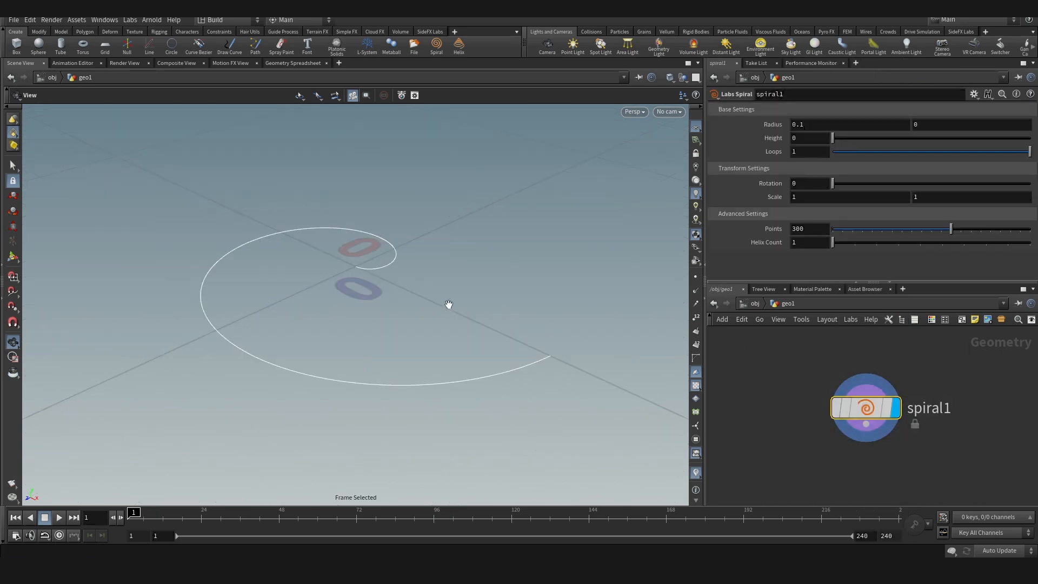
- Set the spiral's number of loops to 4
left_click_drag(404, 283, 384, 329)
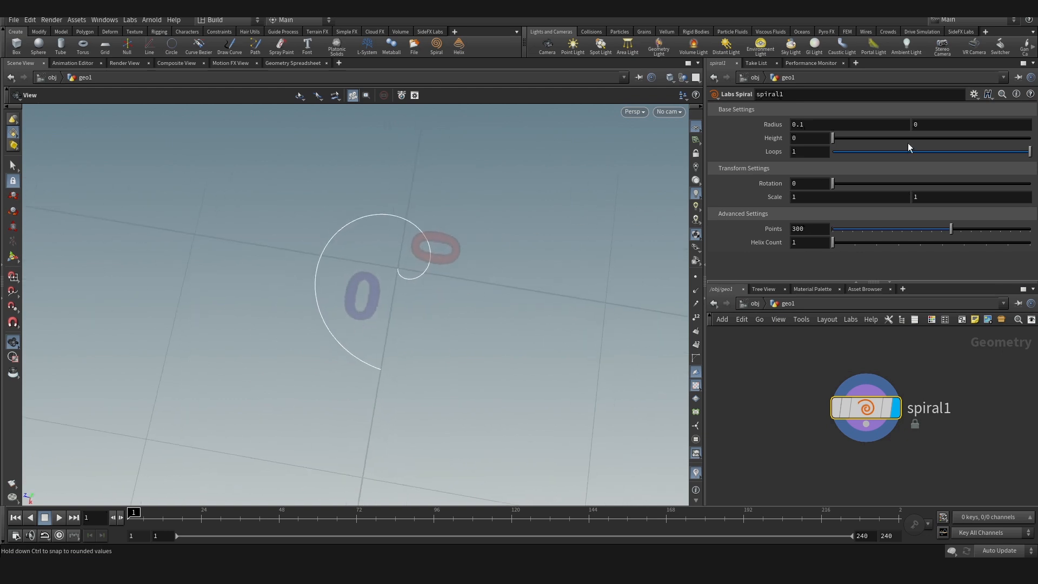
left_click(798, 152)
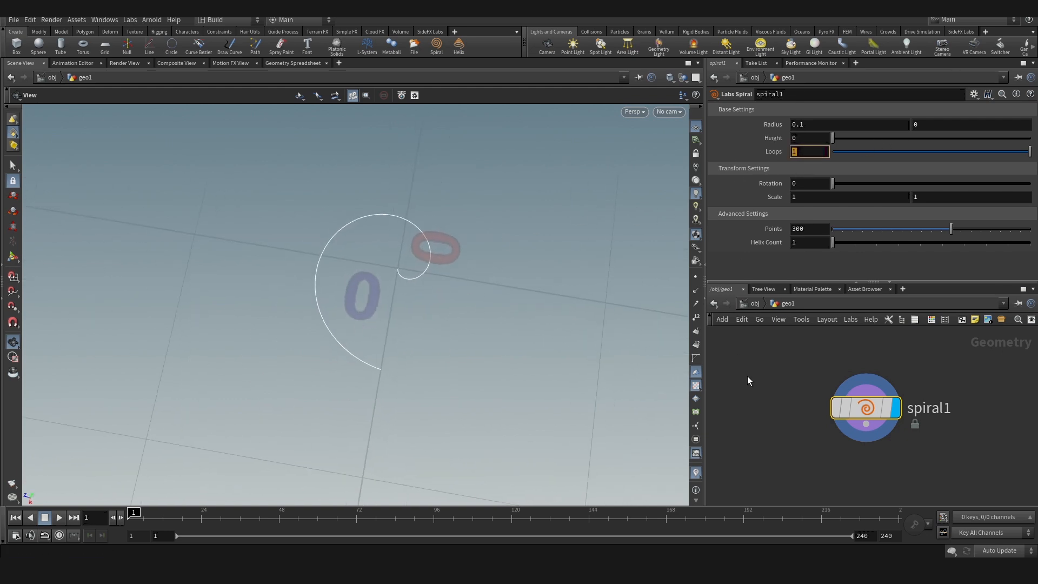
left_click(796, 400)
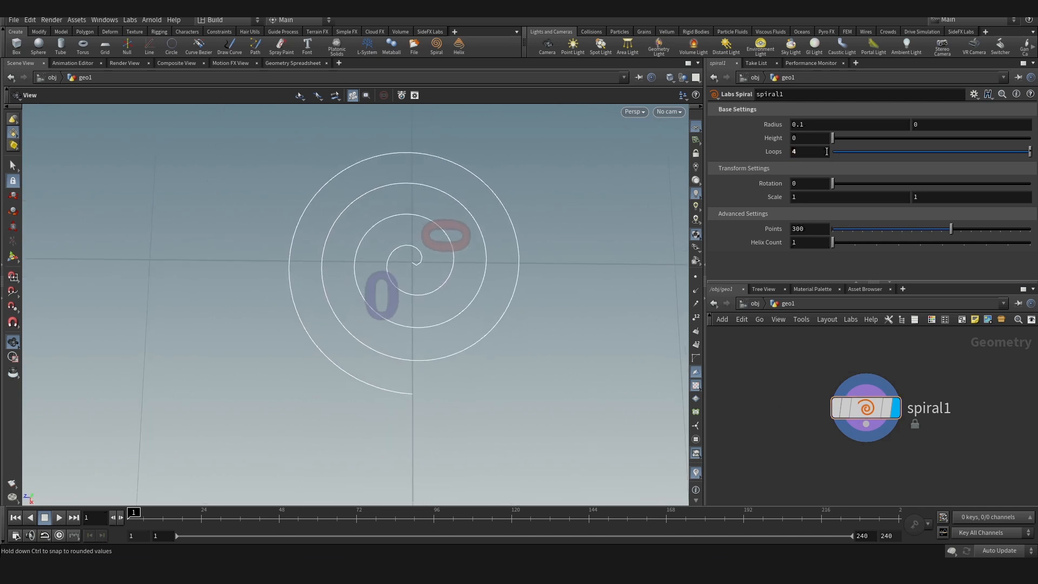
scroll(789, 384, "down", 2)
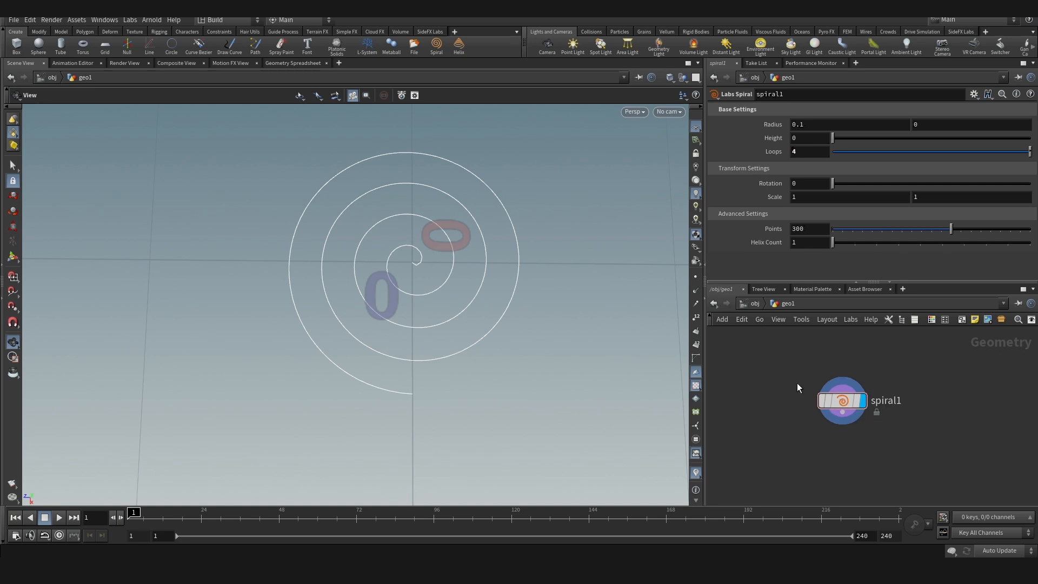
- Append a Transform node to the output of the spiral node
left_click(842, 400)
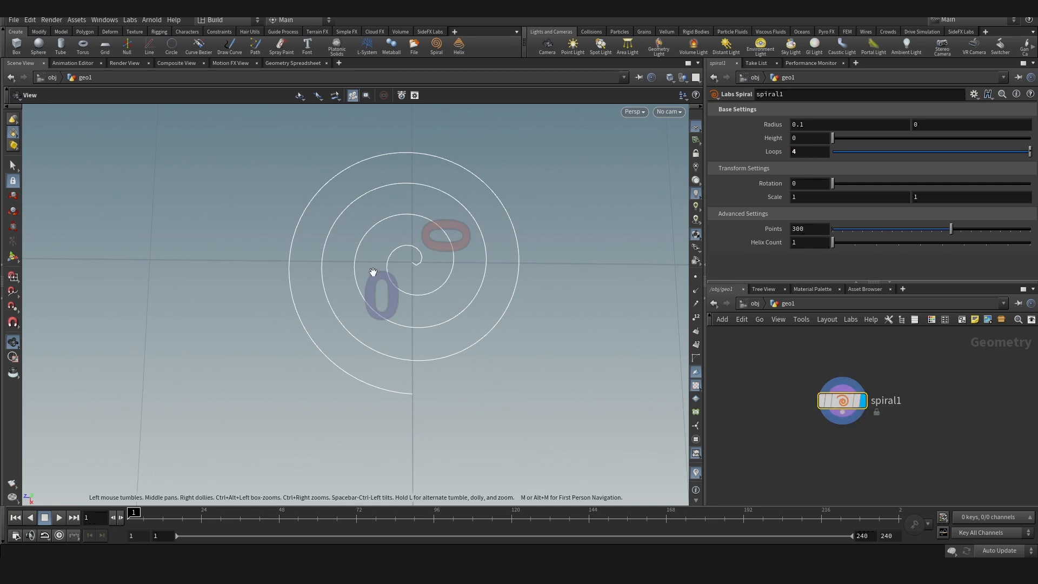
key("Tab")
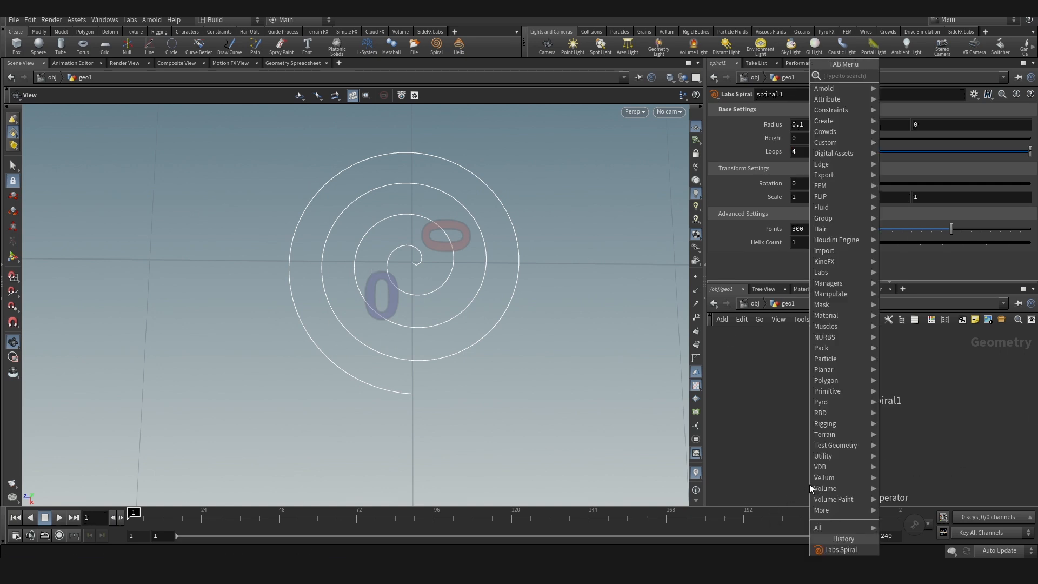
type("trans")
key("Return")
key("Return")
scroll(810, 484, "up", 2)
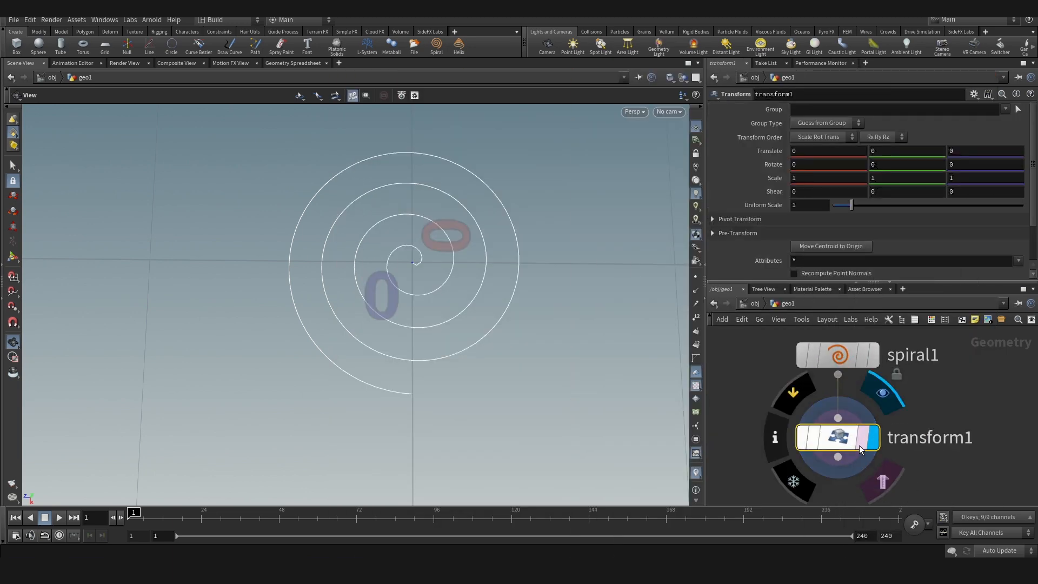
- Set the Transform node's X rotation to -90 so the spiral stands upright
left_click(798, 165)
type("-90")
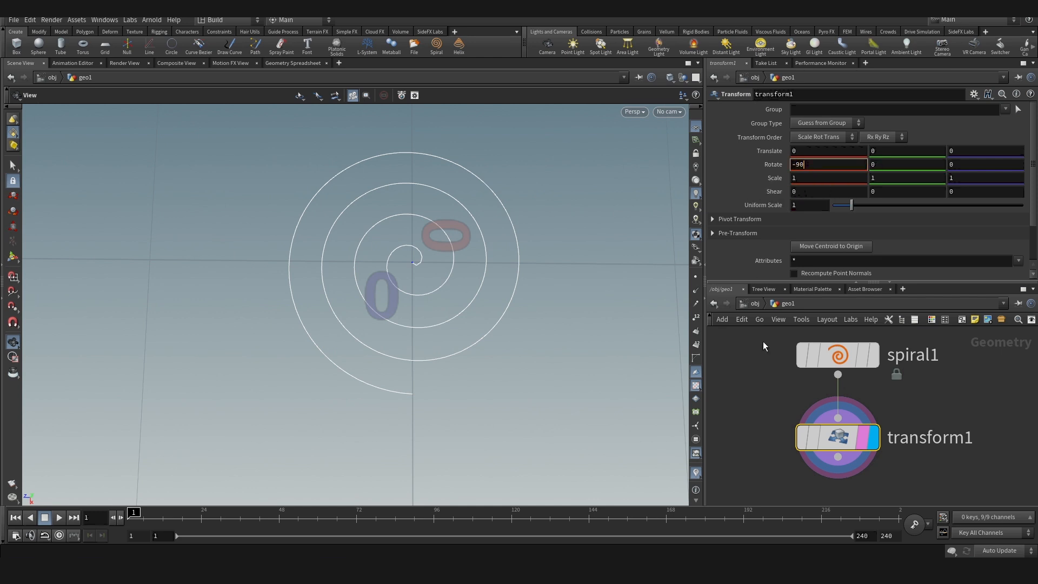
key("Return")
left_click_drag(417, 296, 325, 189)
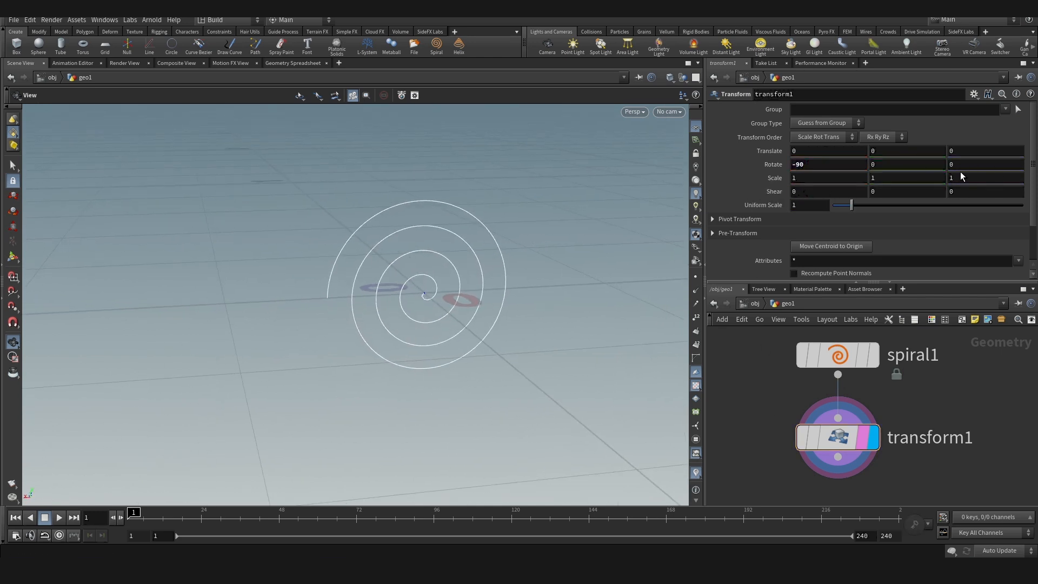
- Set the Transform node's Z rotation to -90 to turn the spiral's open end to the bottom
middle_click_drag(961, 165, 909, 143)
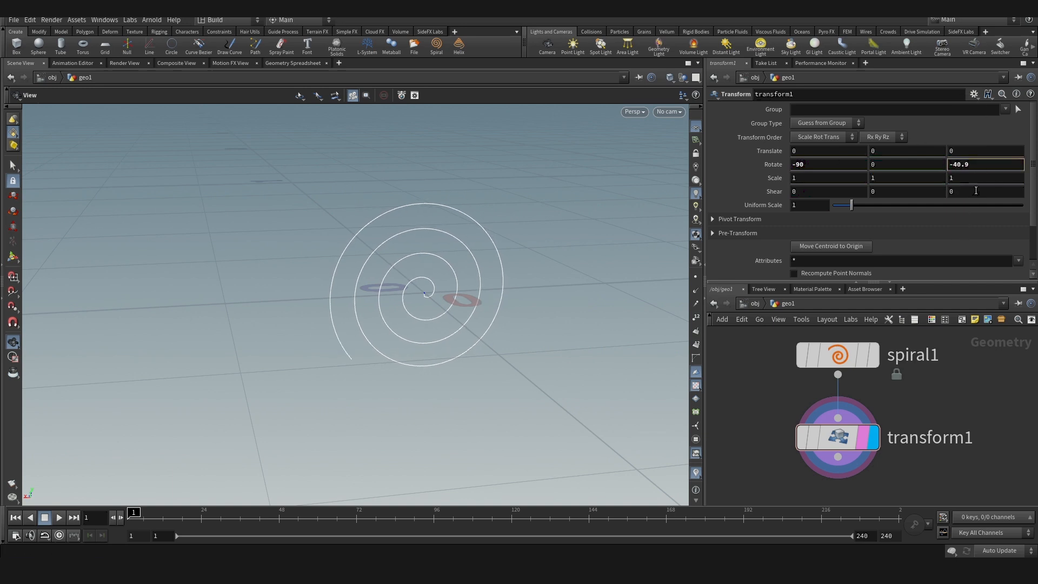
double_click(956, 164)
type("90")
key("Return")
left_click_drag(408, 238, 431, 338)
right_click_drag(376, 257, 412, 308)
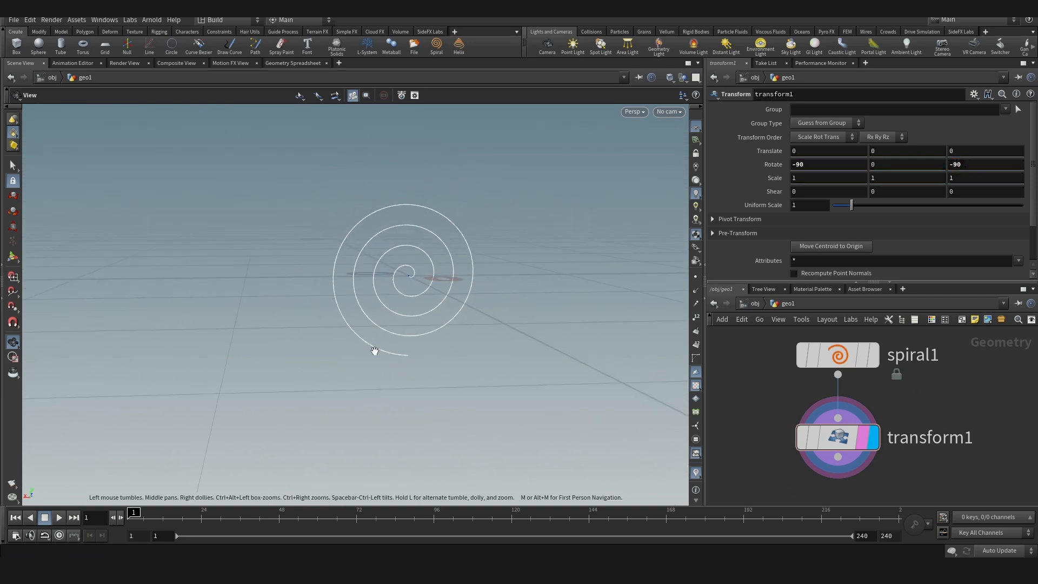
- Append a PolyWire node to the output of the Transform node
scroll(977, 377, "down", 3)
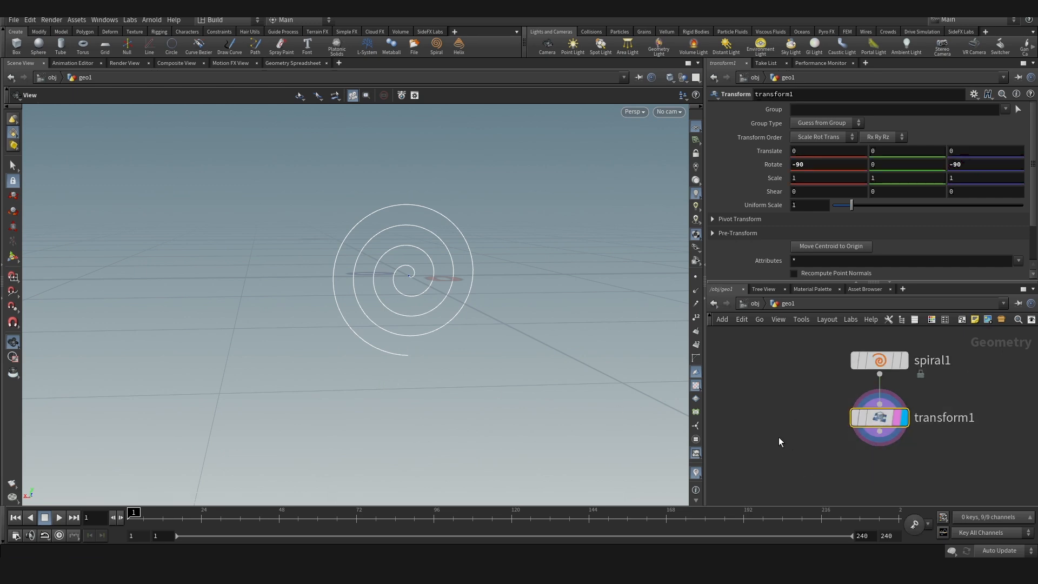
scroll(791, 450, "down", 1)
key("Tab")
type("polywi")
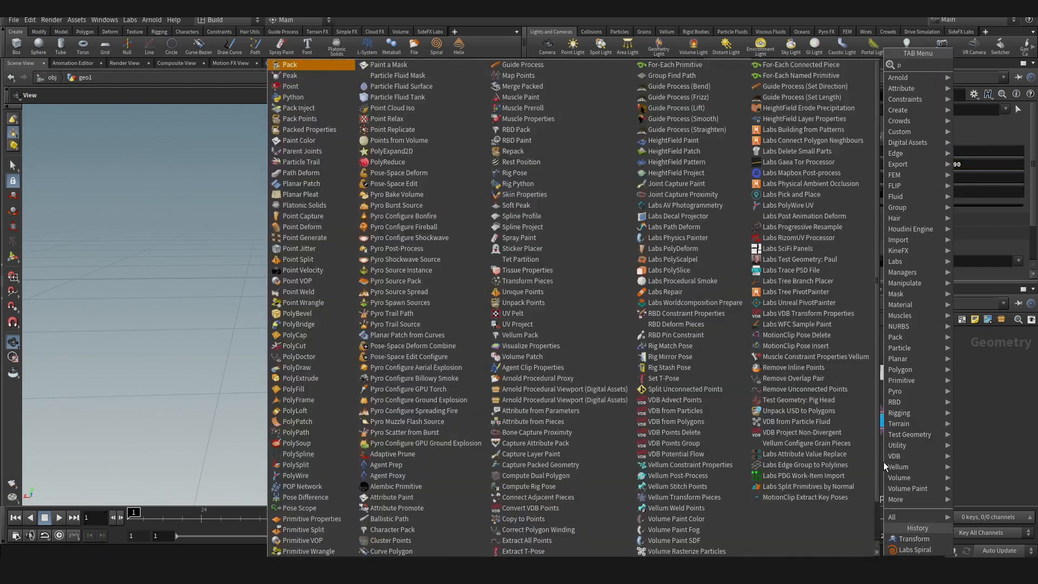
key("Return")
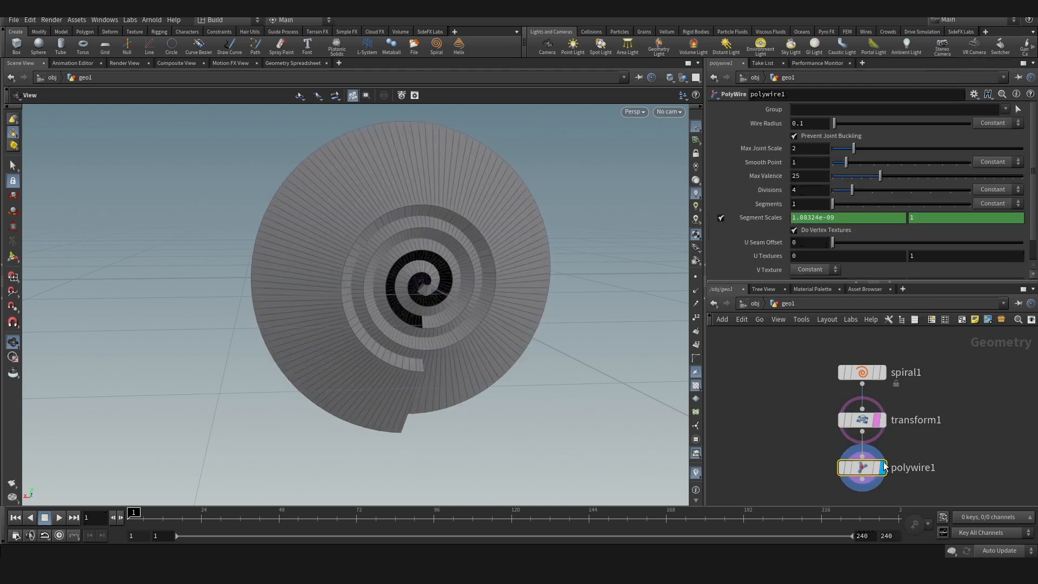
- Reduce the PolyWire node's wire radius to 0.0107 so the spiral's loops no longer overlap
scroll(889, 440, "up", 3)
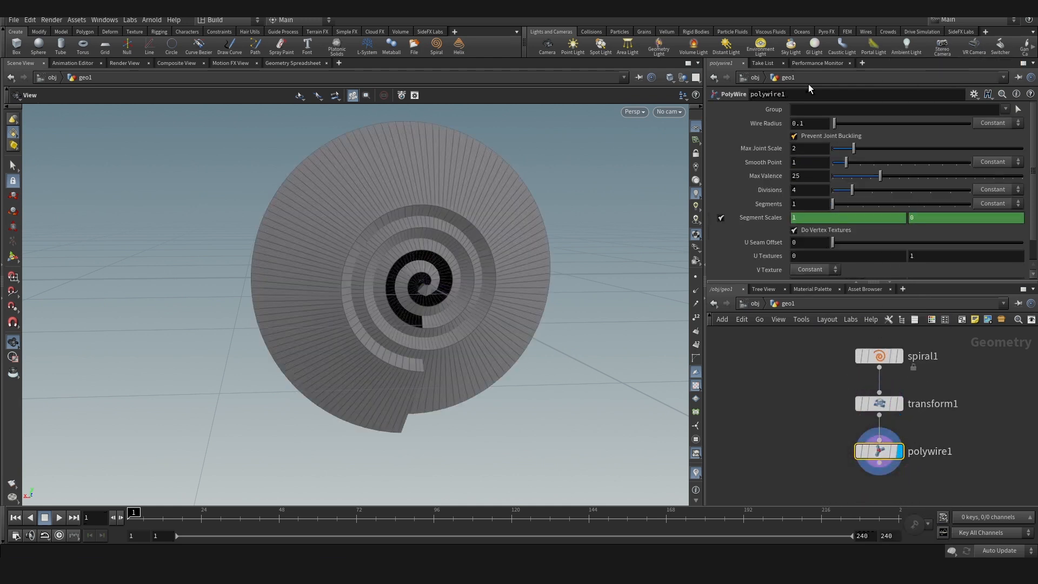
middle_click_drag(797, 126, 919, 121)
middle_click_drag(753, 126, 500, 206)
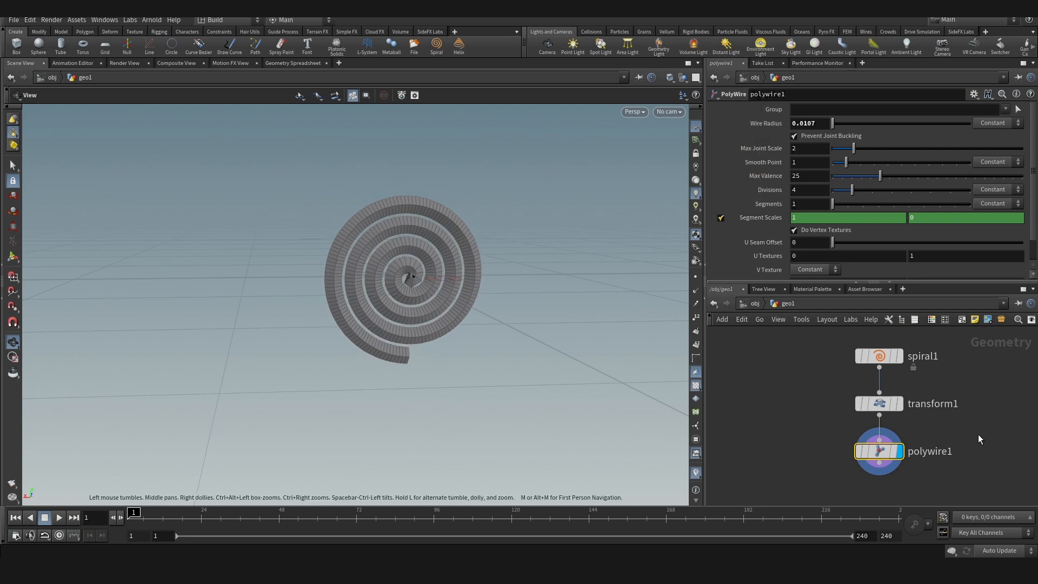
scroll(411, 276, "up", 3)
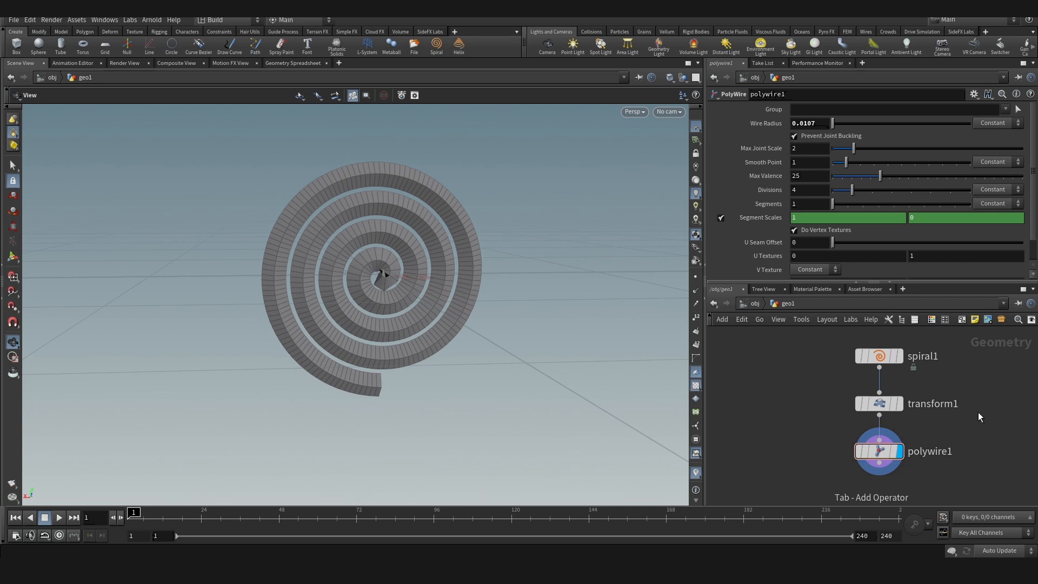
- Insert an Attribute Wrangle node between the Transform and PolyWire nodes
key("Tab")
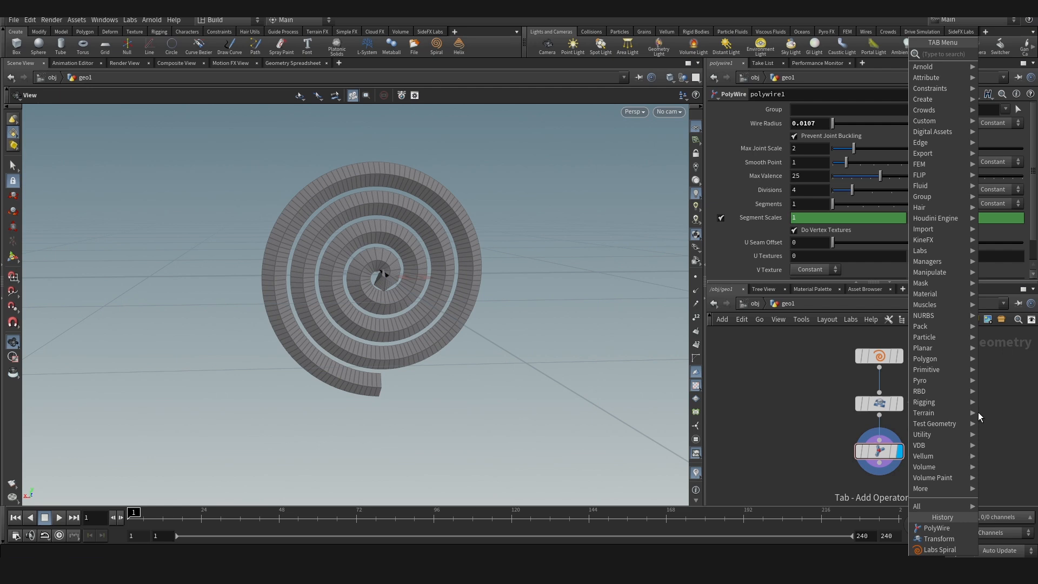
type("a")
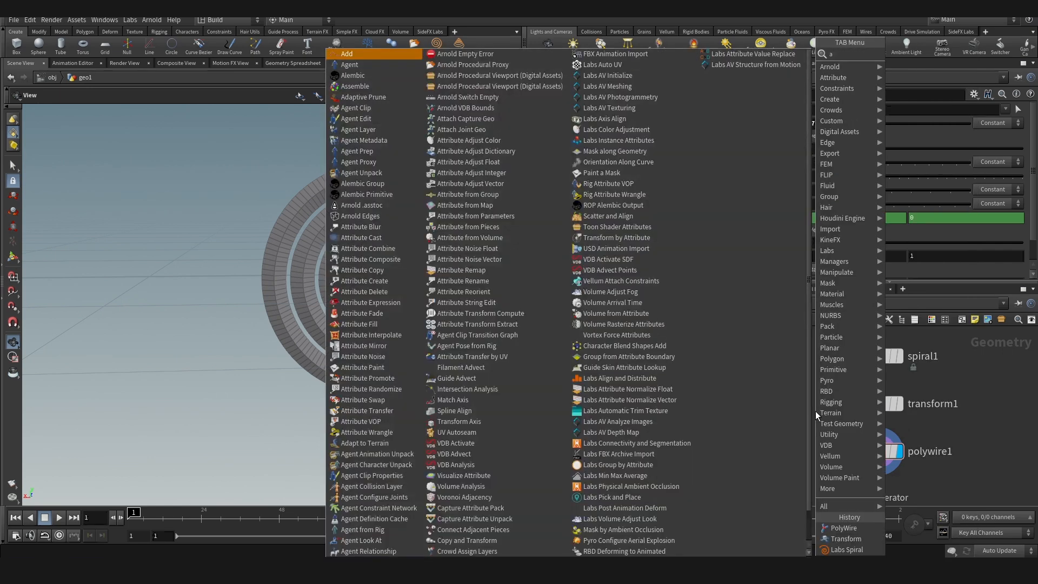
type("t b")
key("BackSpace")
key("BackSpace")
key("BackSpace")
key("BackSpace")
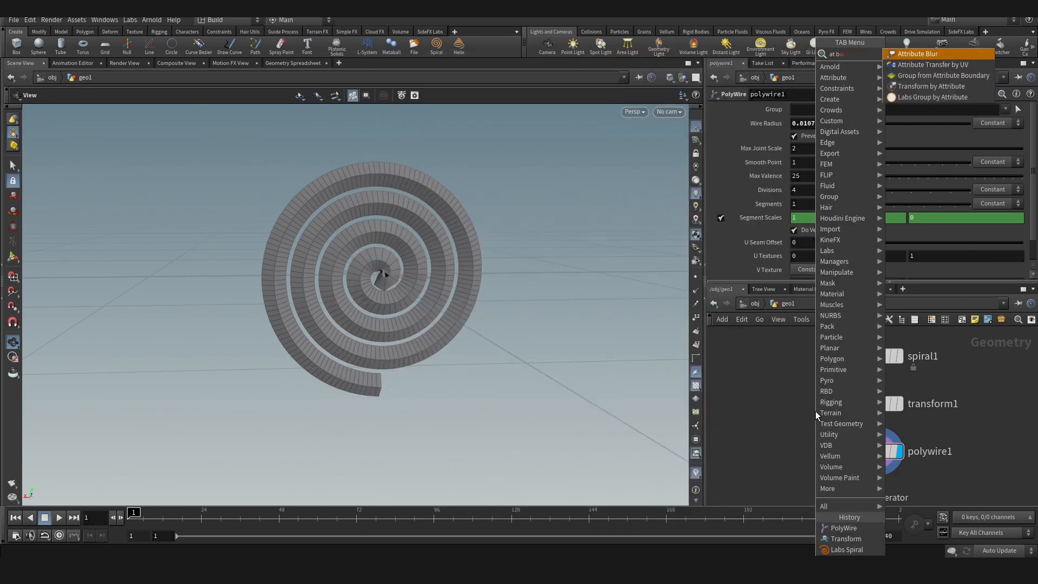
type("wra")
key("Return")
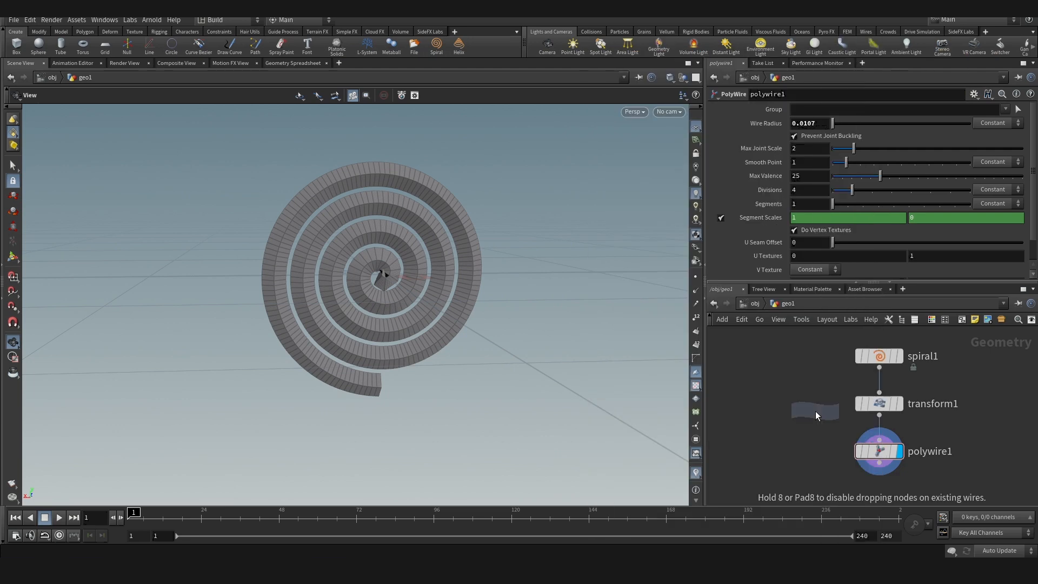
left_click(876, 434)
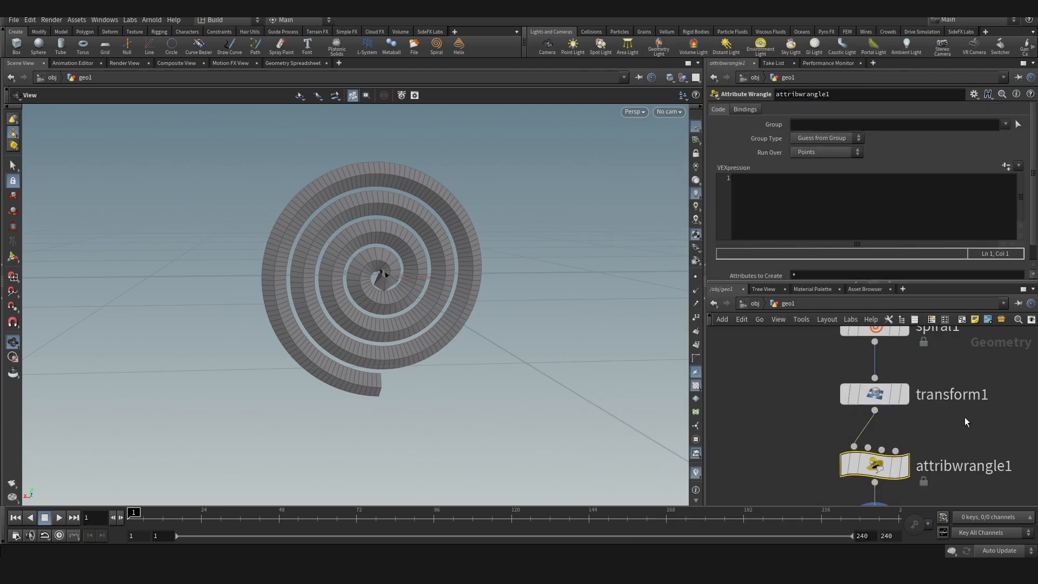
- Write the expression f@pscale = chf("pscale"); in the Attribute Wrangle node so a channel drives pscale
left_click(786, 220)
type("f")
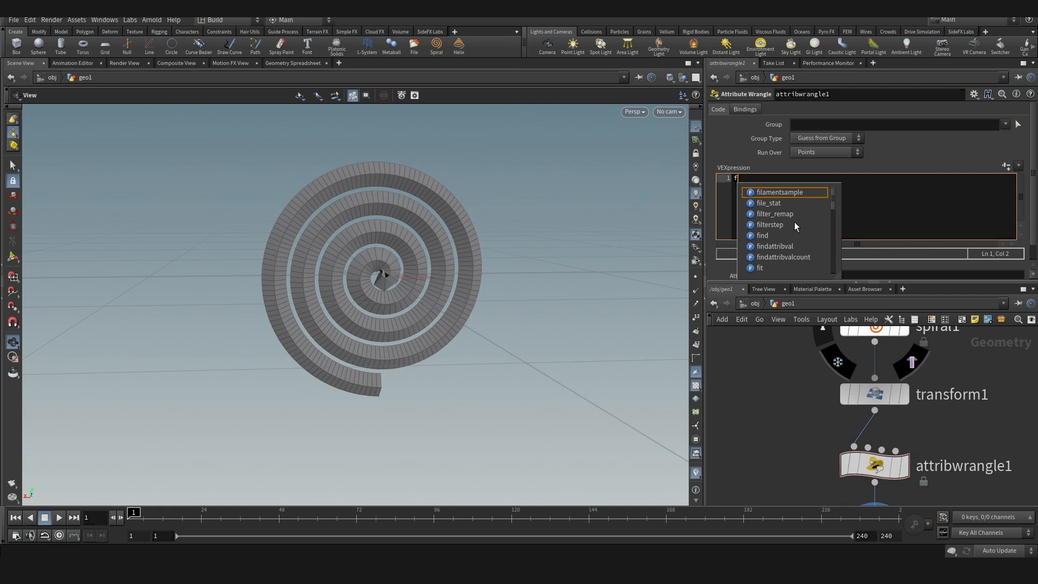
type("@pscale =")
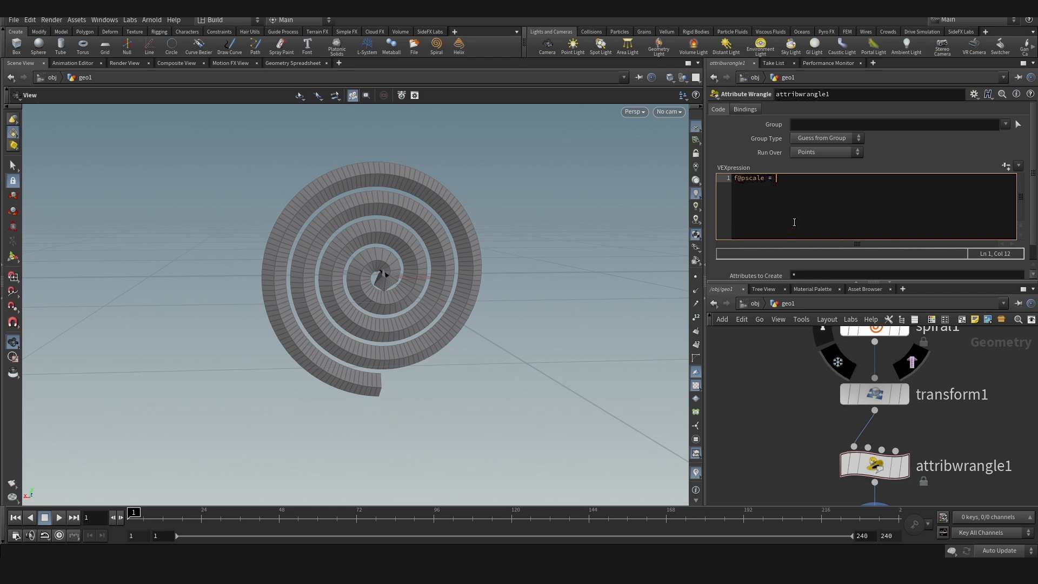
type(" 1;")
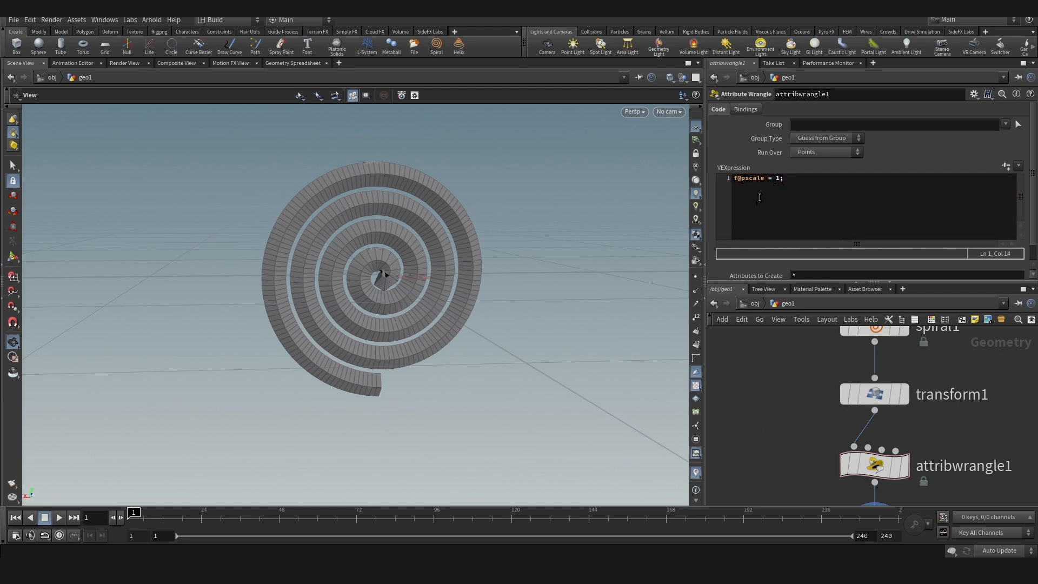
double_click(778, 178)
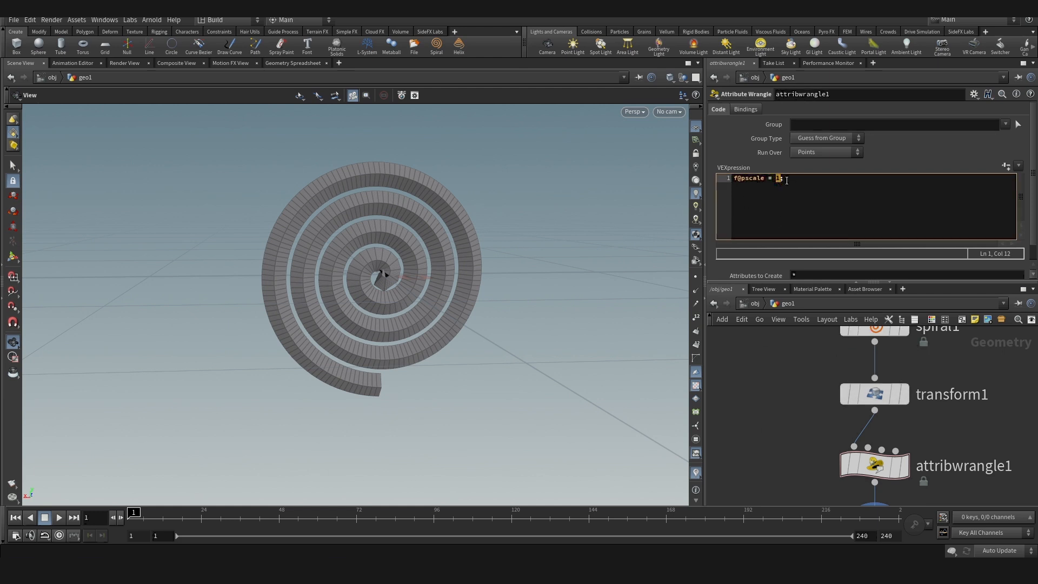
type("chf(\"pscale")
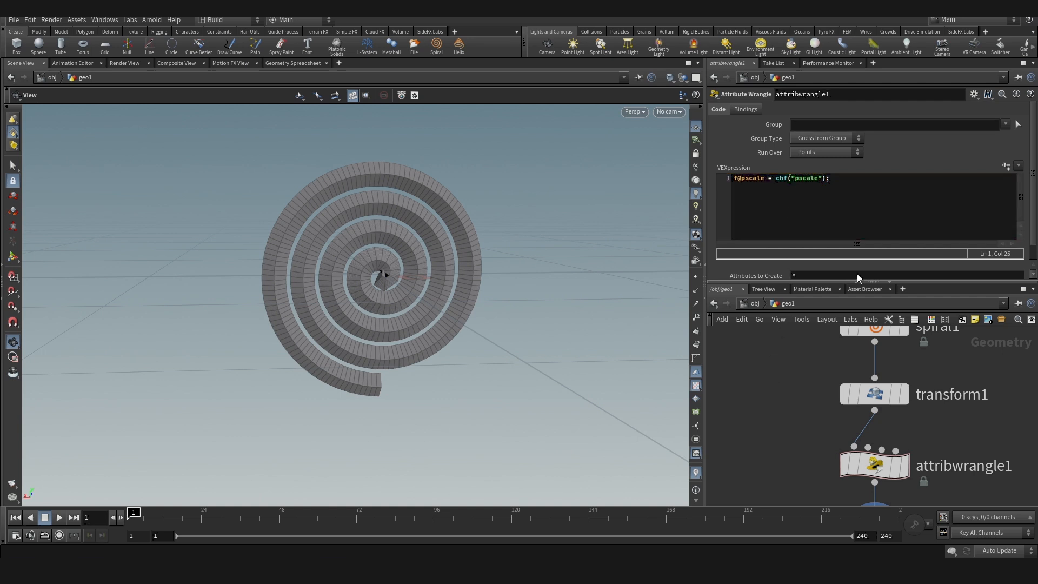
- Create the Pscale parameter from the wrangle's channel reference and set it to 0.105
left_click(1006, 165)
left_click_drag(833, 273, 854, 281)
scroll(822, 402, "down", 3)
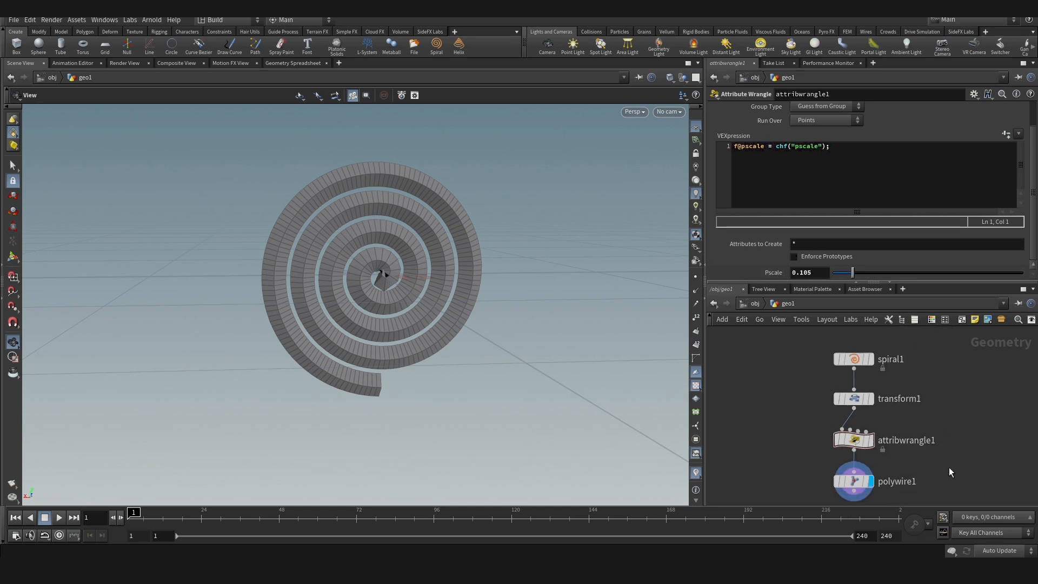
left_click(854, 481)
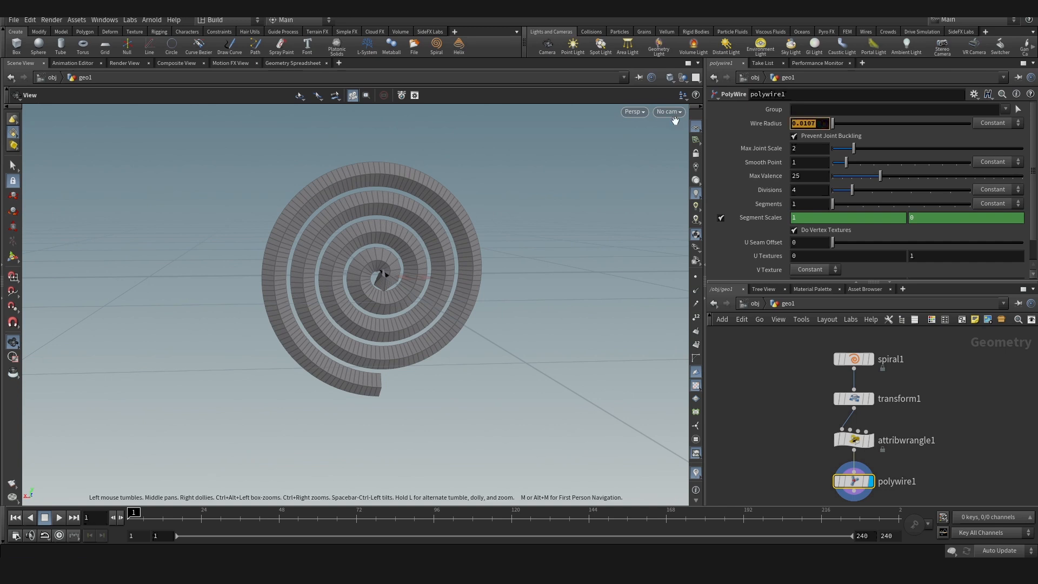
type("@pscale")
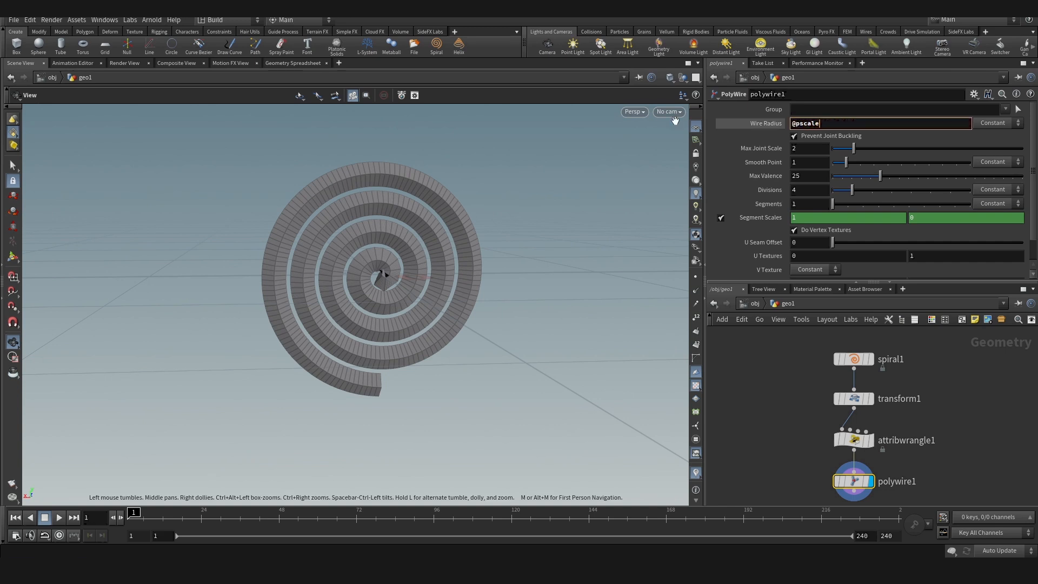
left_click(903, 413)
key("h")
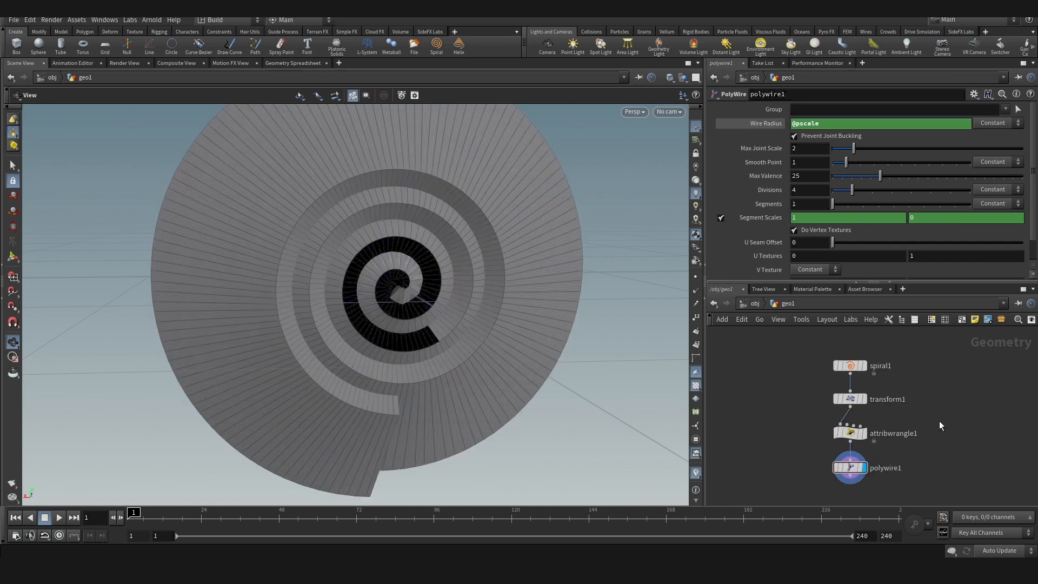
- Set the Attribute Wrangle node's Pscale to 0.013 to thin the spiral tube
left_click(852, 433)
middle_click_drag(775, 271, 343, 343)
left_click_drag(302, 282, 316, 259)
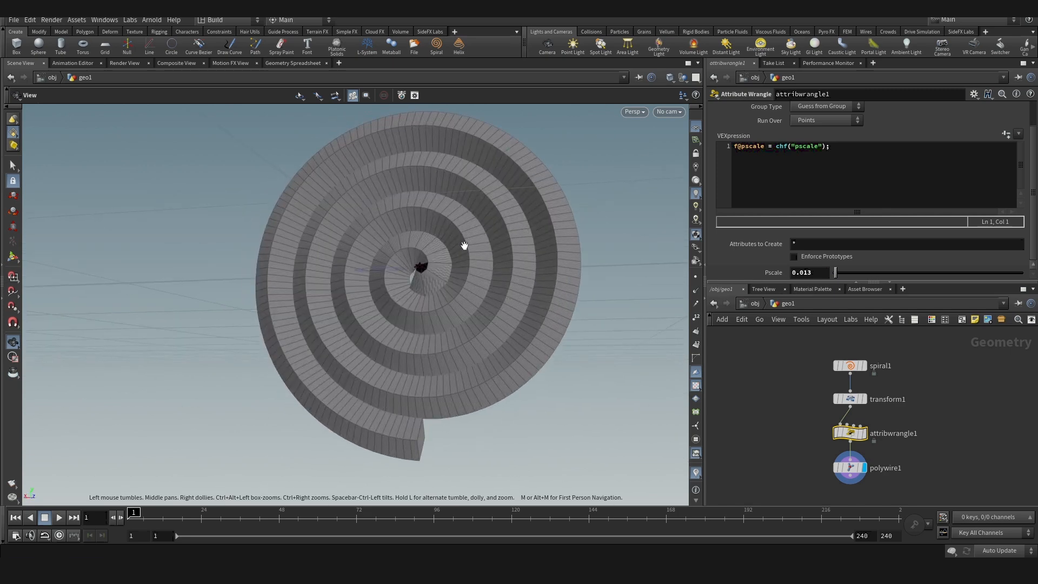
scroll(863, 368, "down", 3)
scroll(836, 405, "up", 3)
right_click_drag(454, 236, 491, 267)
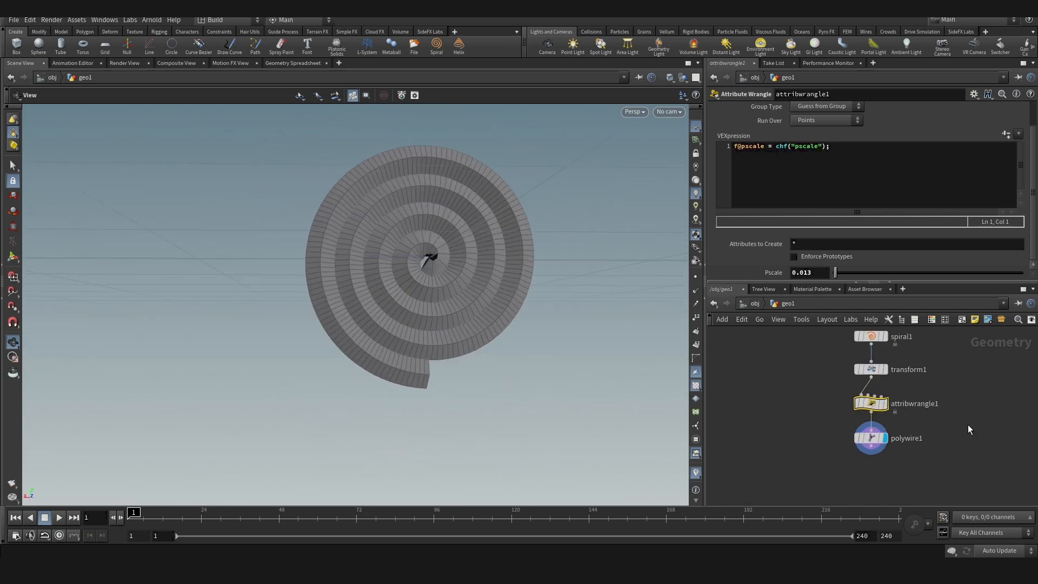
- Set the PolyWire node's Divisions to 8 to round the tube's cross-section
left_click(871, 438)
middle_click_drag(746, 190, 773, 196)
left_click_drag(665, 355, 528, 294)
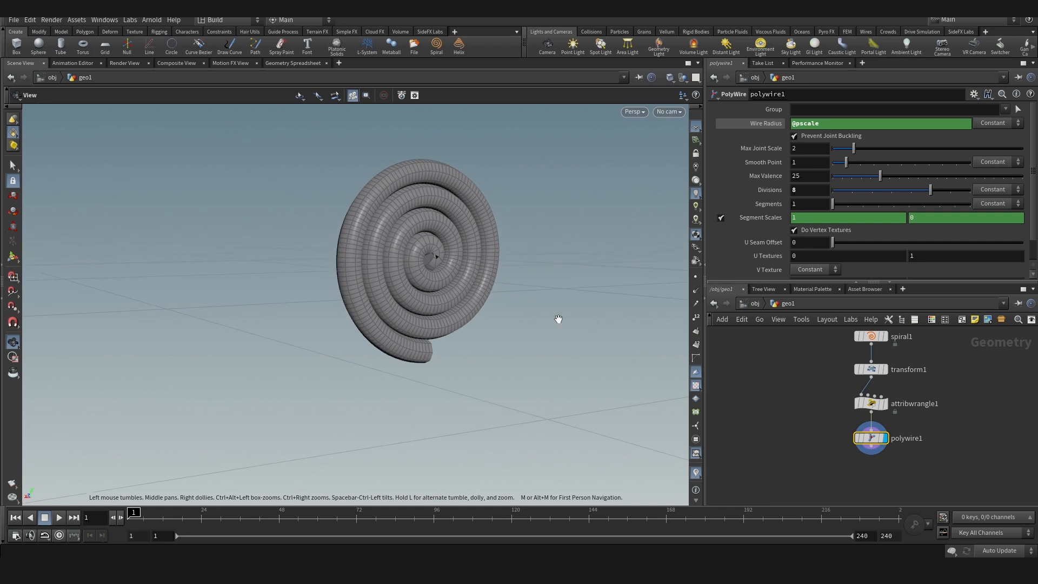
scroll(838, 404, "down", 2)
scroll(929, 453, "up", 2)
- Append a VDB from Polygons node to the output of the PolyWire node
key("Tab")
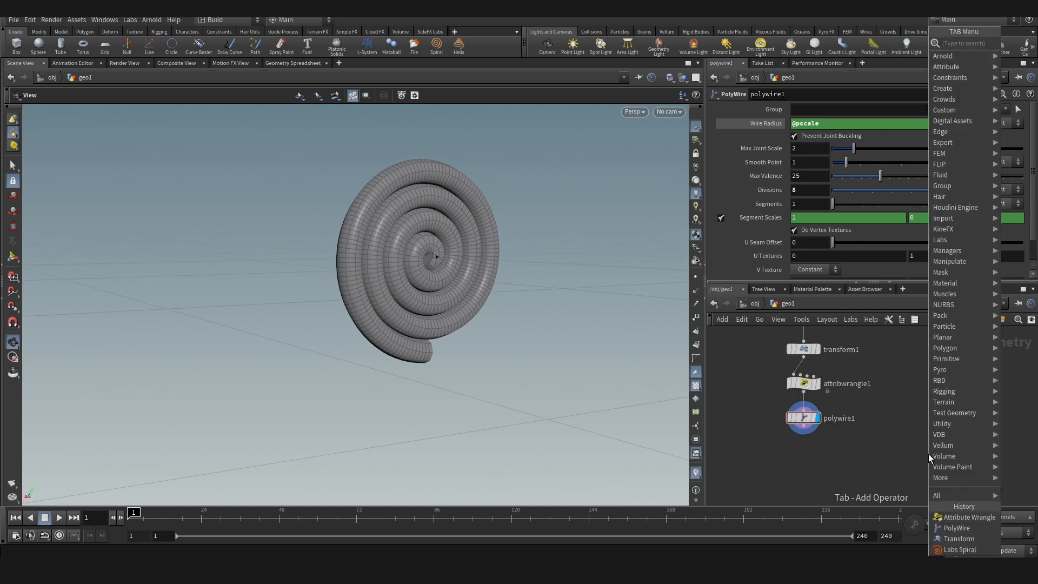
left_click_drag(347, 329, 375, 222)
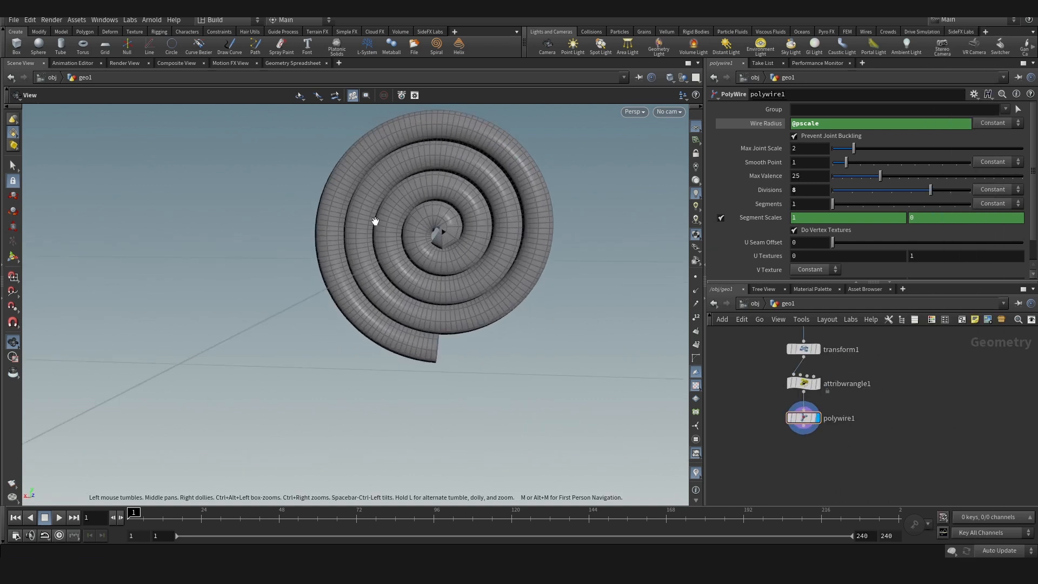
scroll(425, 327, "down", 2)
left_click_drag(421, 338, 415, 209)
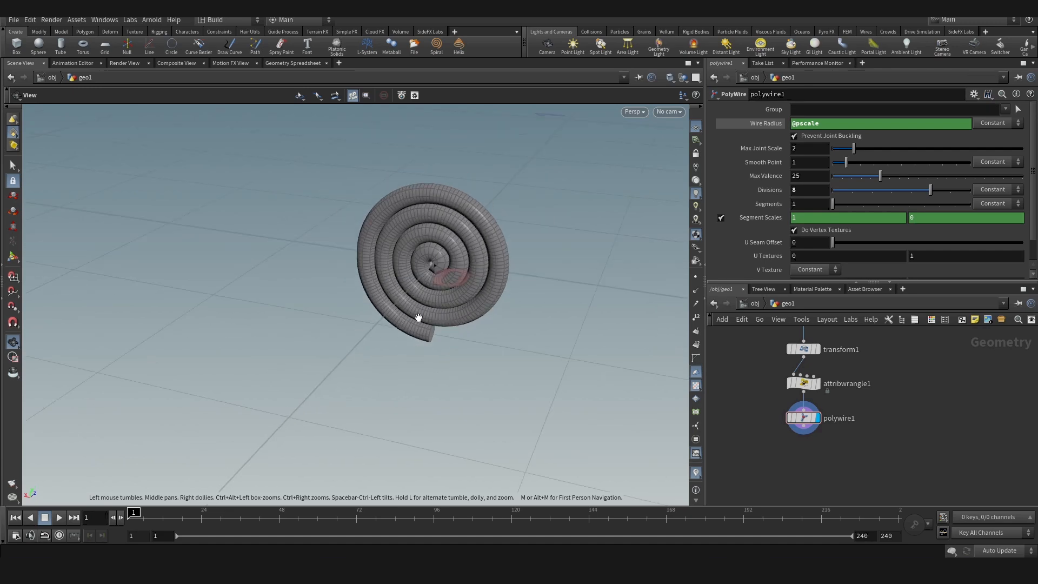
key("Tab")
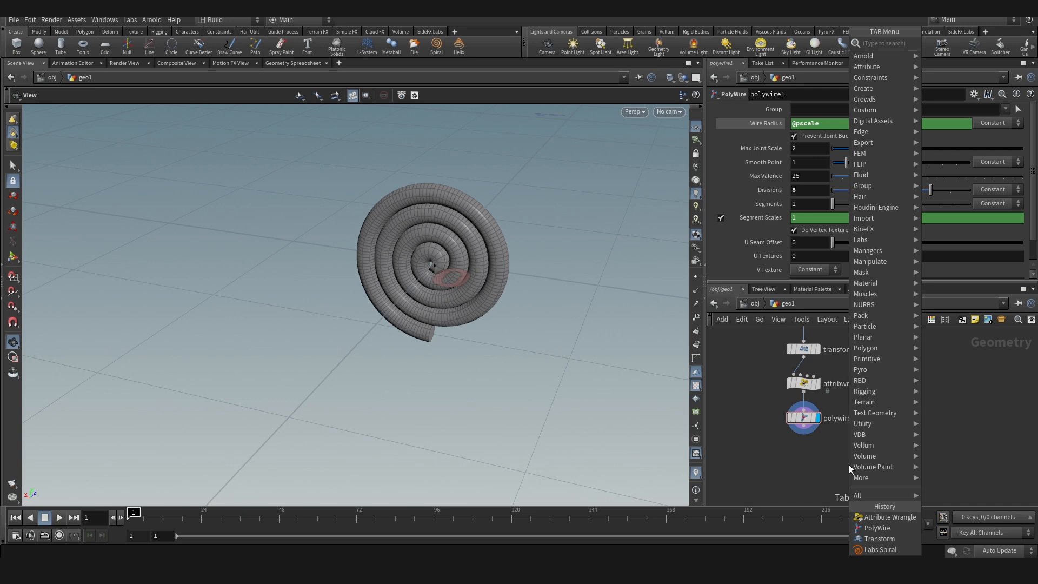
type("v")
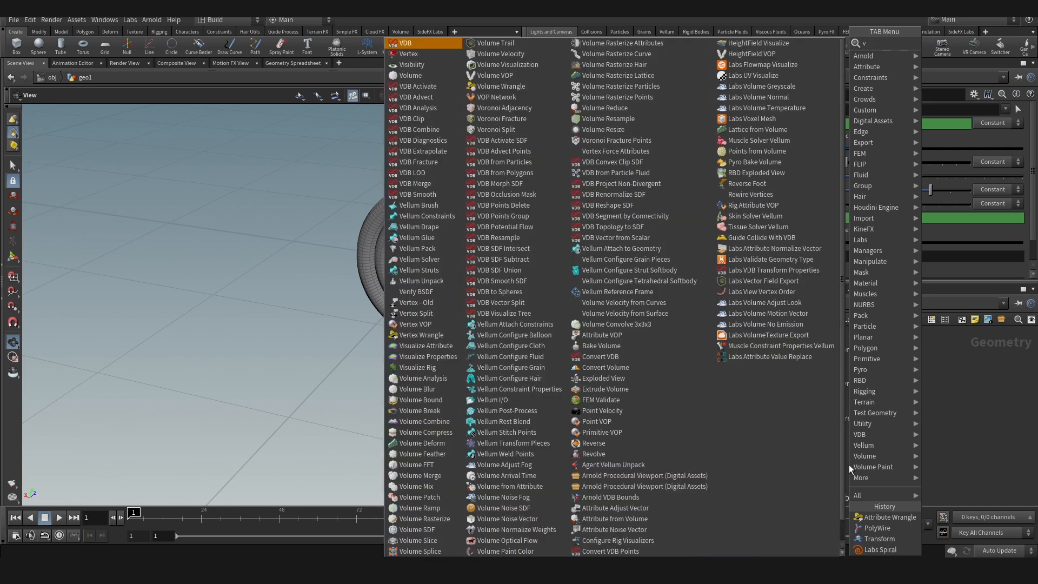
type("db")
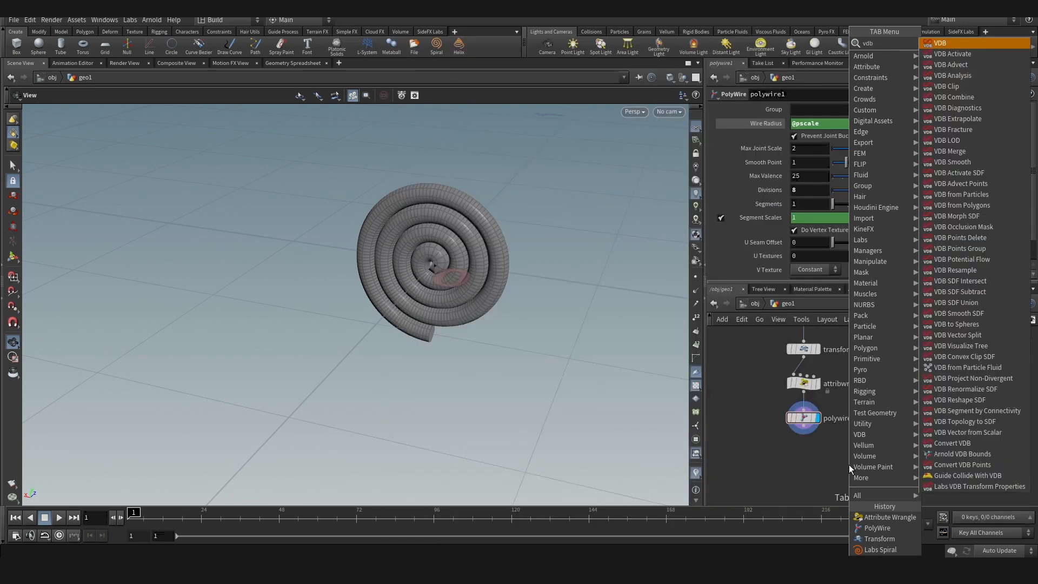
type(" from pol")
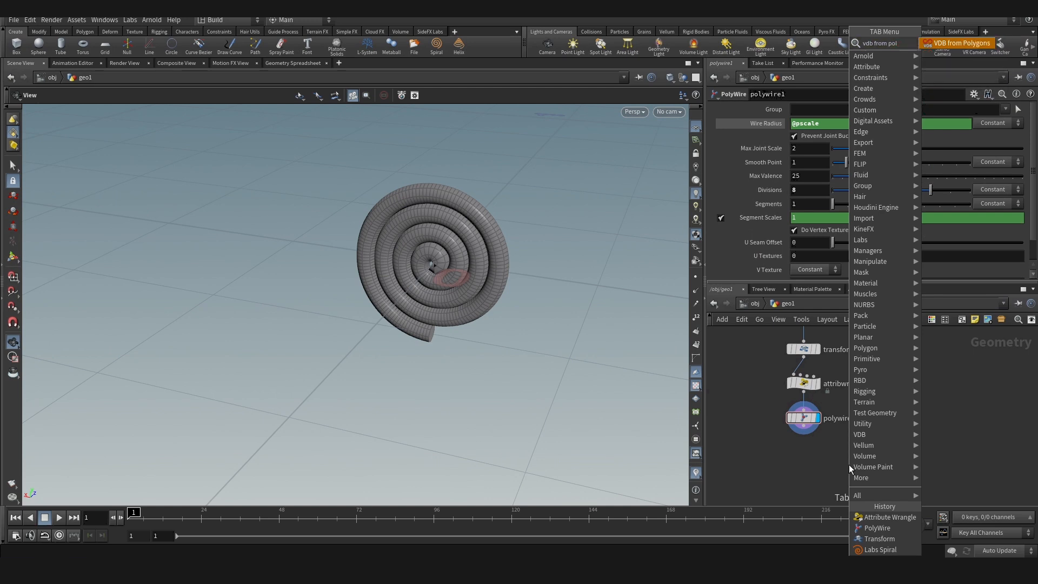
key("Return")
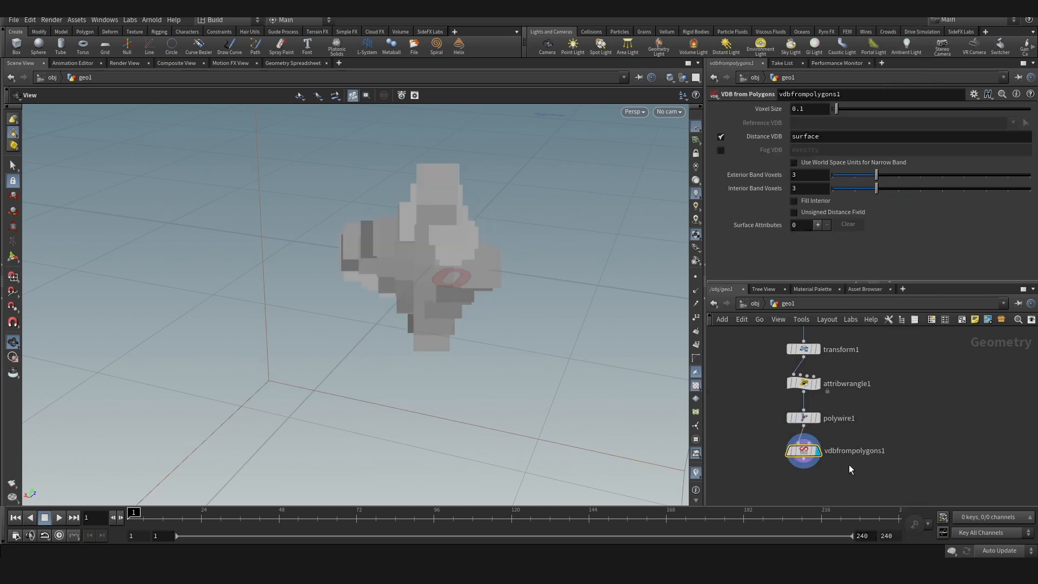
- Reduce the VDB from Polygons node's voxel size to 0.002 so the spiral's detail is captured
scroll(838, 457, "up", 3)
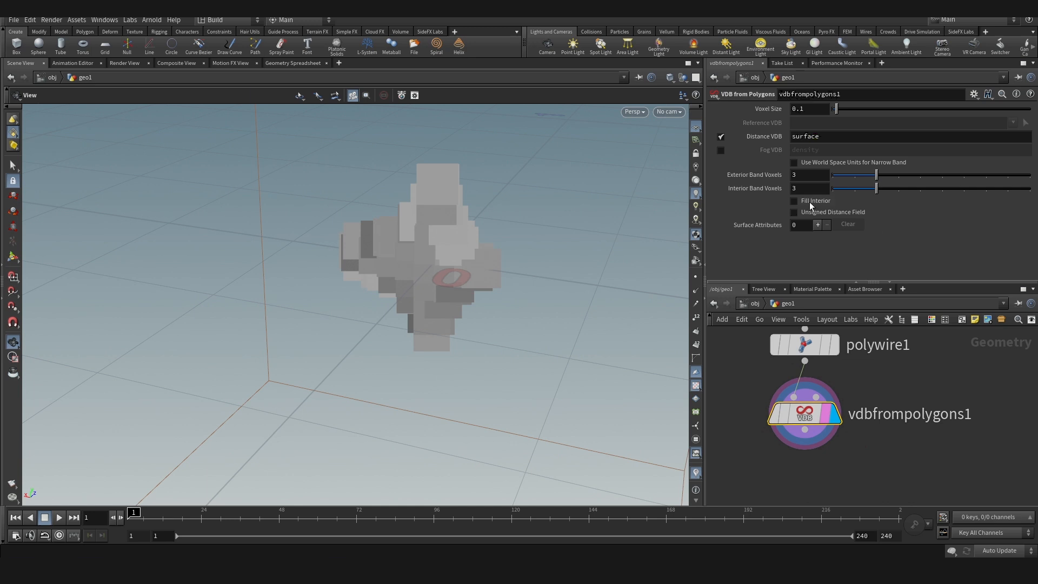
left_click_drag(804, 108, 799, 106)
type("05")
key("Return")
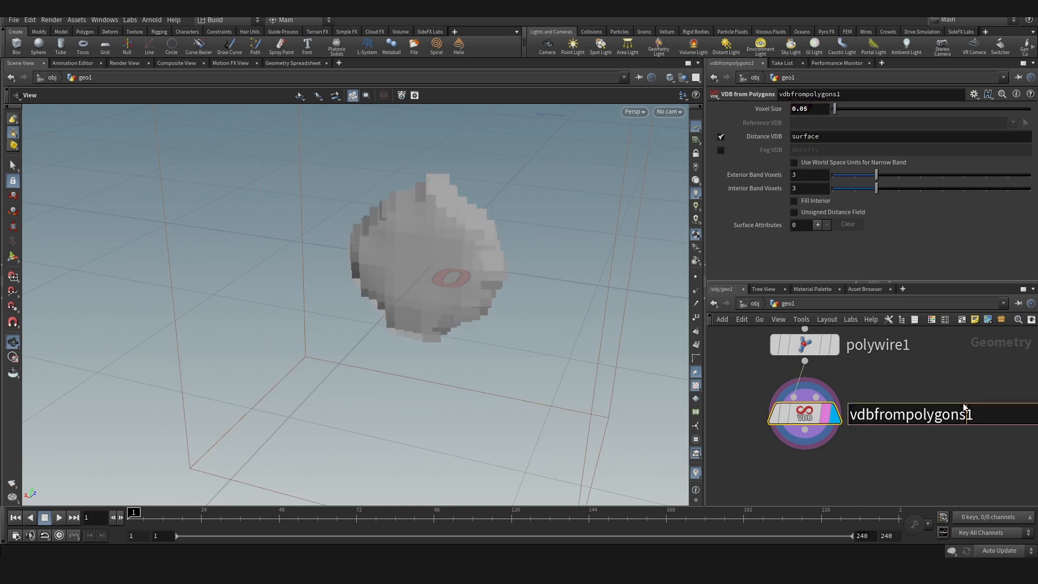
left_click_drag(533, 274, 271, 287)
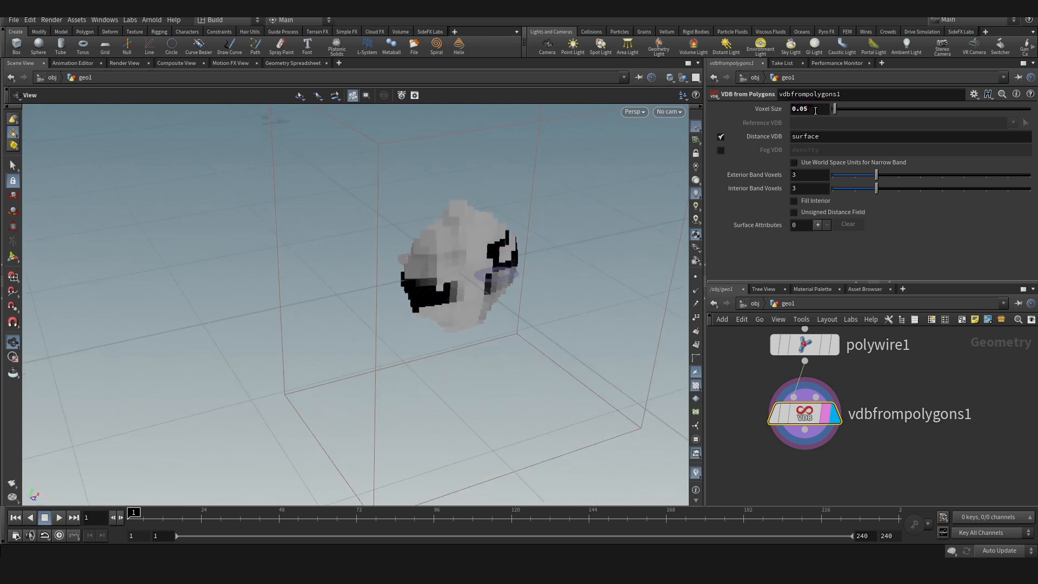
type("04")
key("Return")
left_click_drag(505, 274, 479, 259)
scroll(480, 260, "up", 2)
left_click_drag(813, 110, 808, 113)
type("2")
left_click(777, 456)
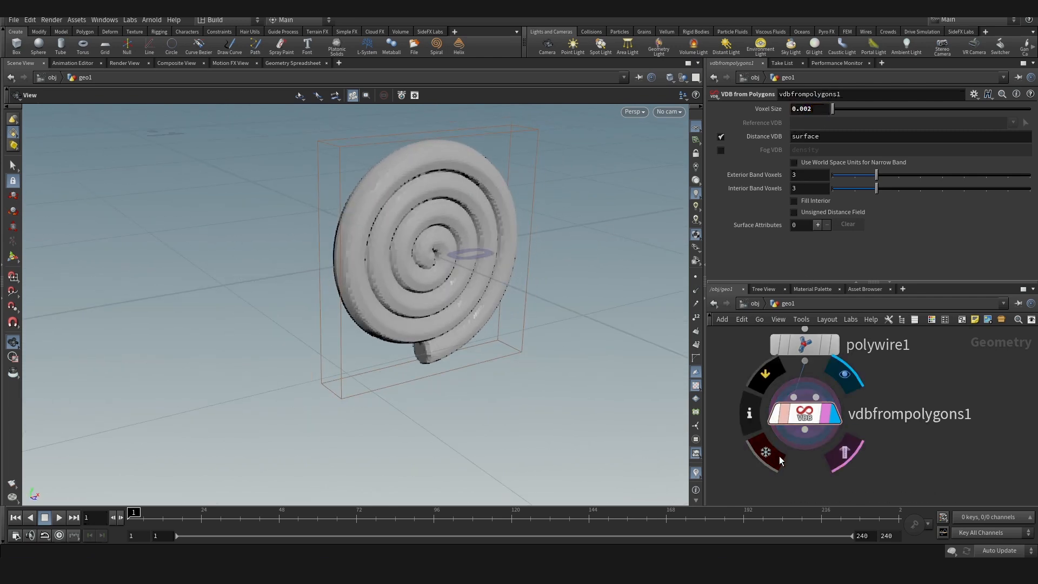
scroll(477, 226, "down", 2)
left_click_drag(440, 284, 417, 281)
scroll(819, 394, "down", 3)
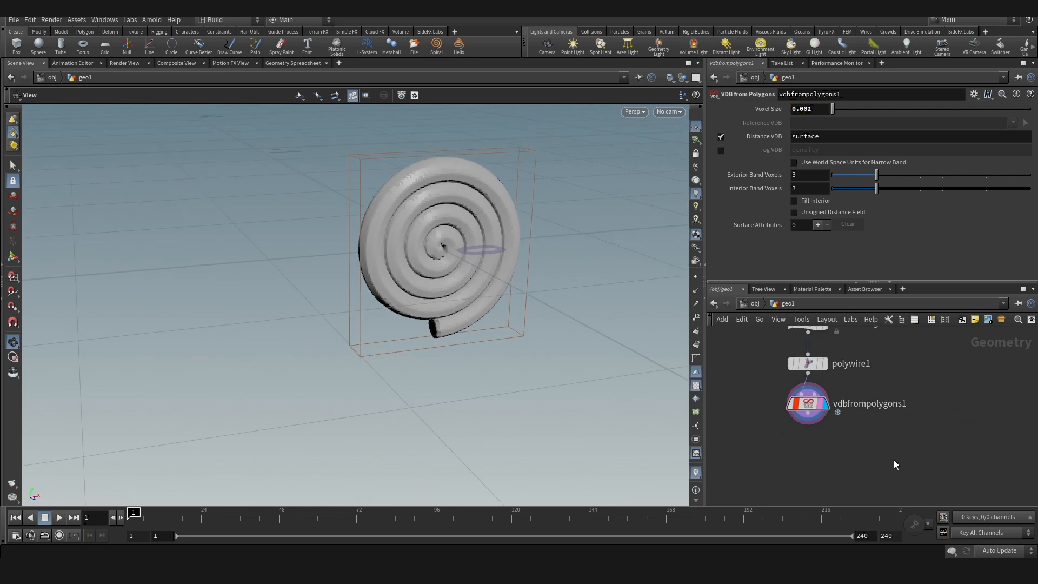
scroll(824, 403, "up", 3)
left_click(766, 436)
left_click(802, 470)
left_click(771, 434)
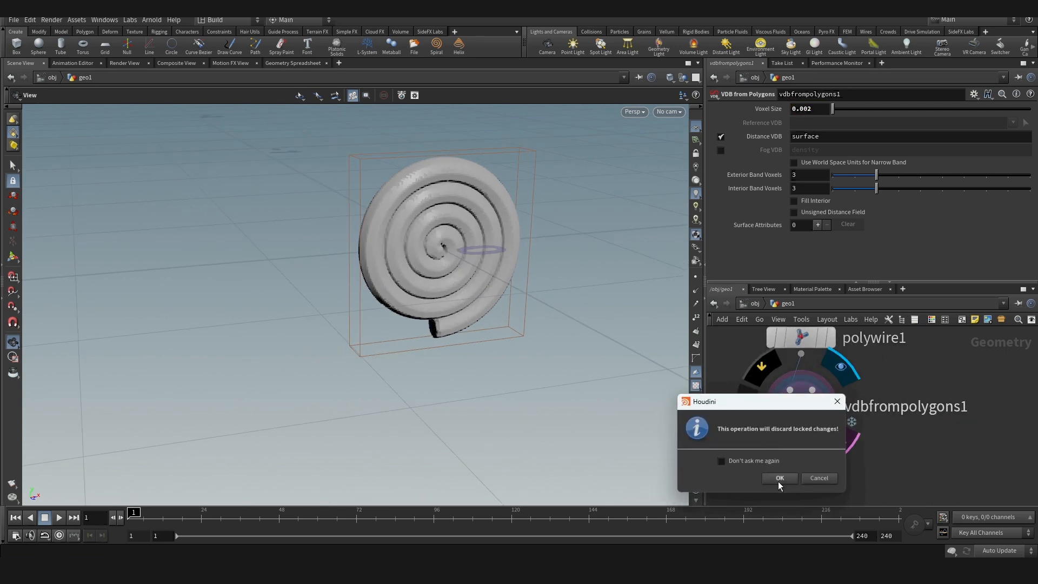
left_click(806, 474)
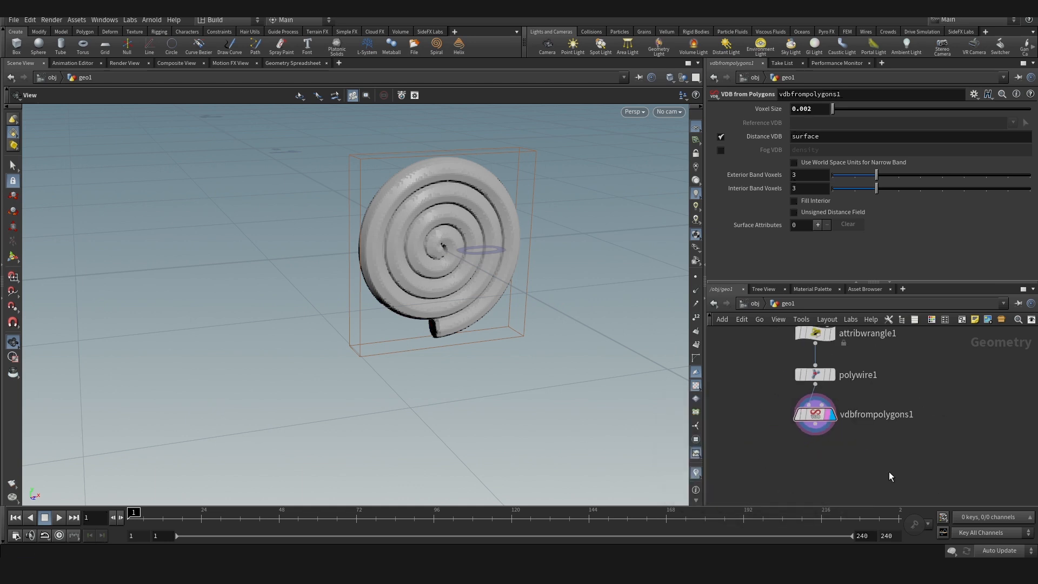
- Append a Convert VDB node to the output of the VDB from Polygons node
key("Tab")
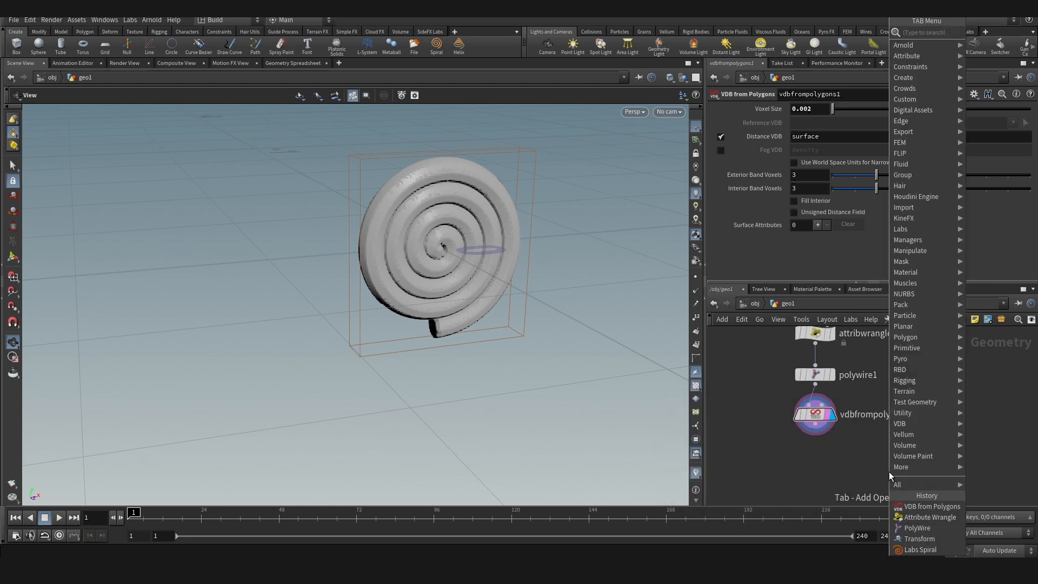
type("convert")
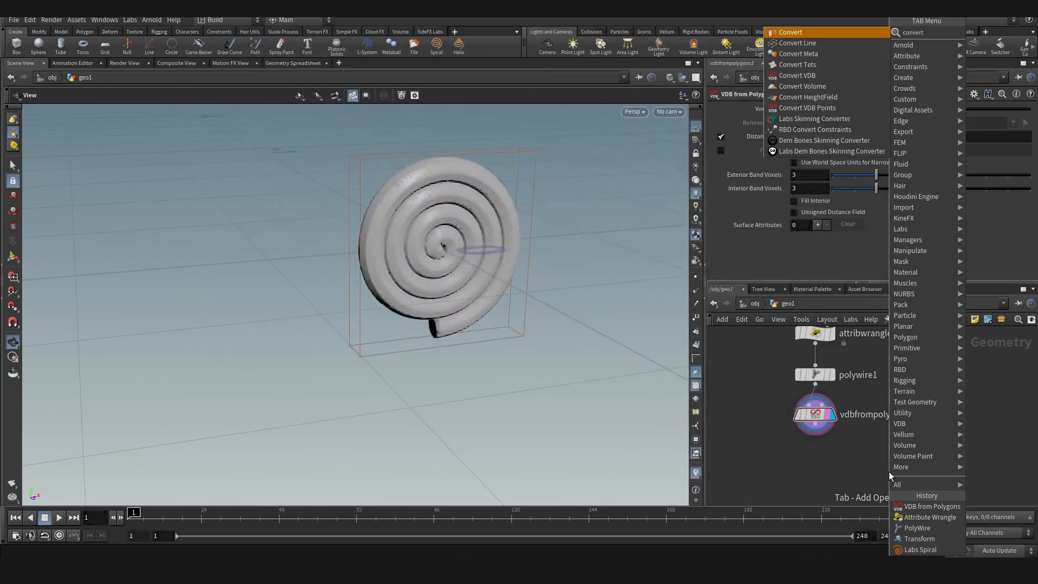
type("vd")
key("Return")
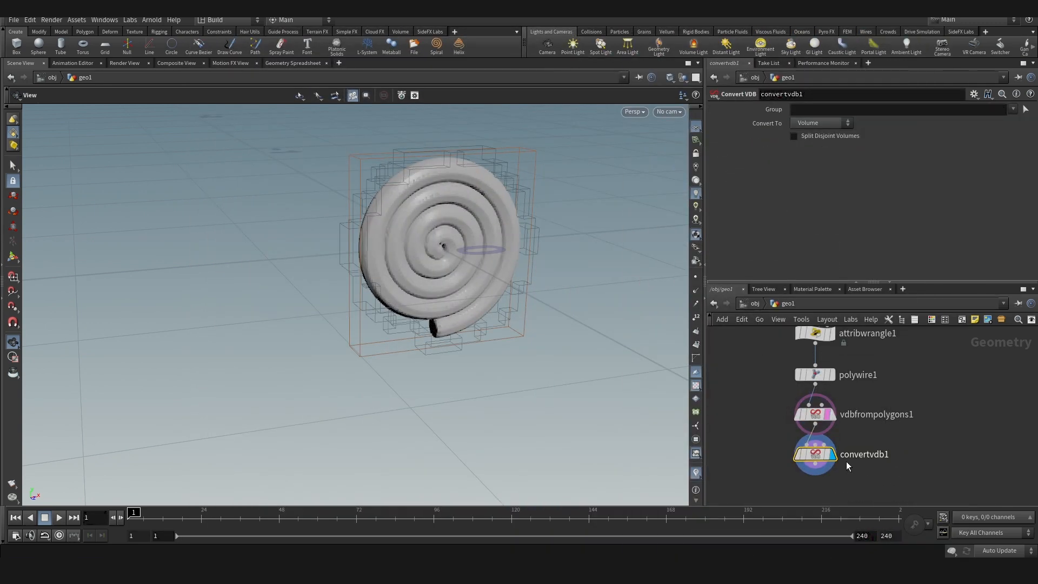
- Set the Convert VDB node to convert to Polygons and inspect the resulting spiral mesh
scroll(843, 461, "up", 3)
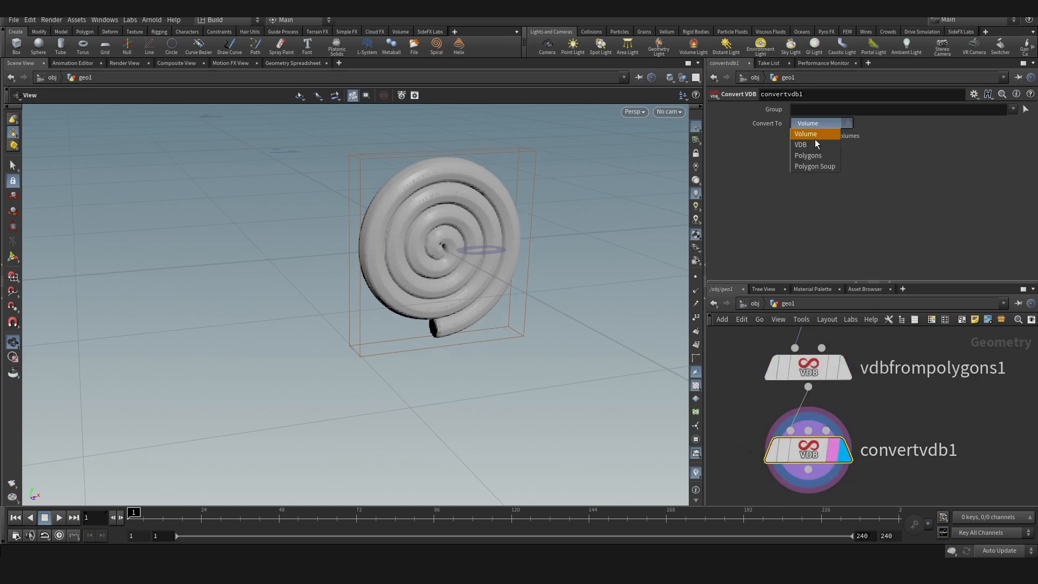
left_click(818, 156)
scroll(433, 264, "down", 2)
left_click_drag(445, 267, 431, 264)
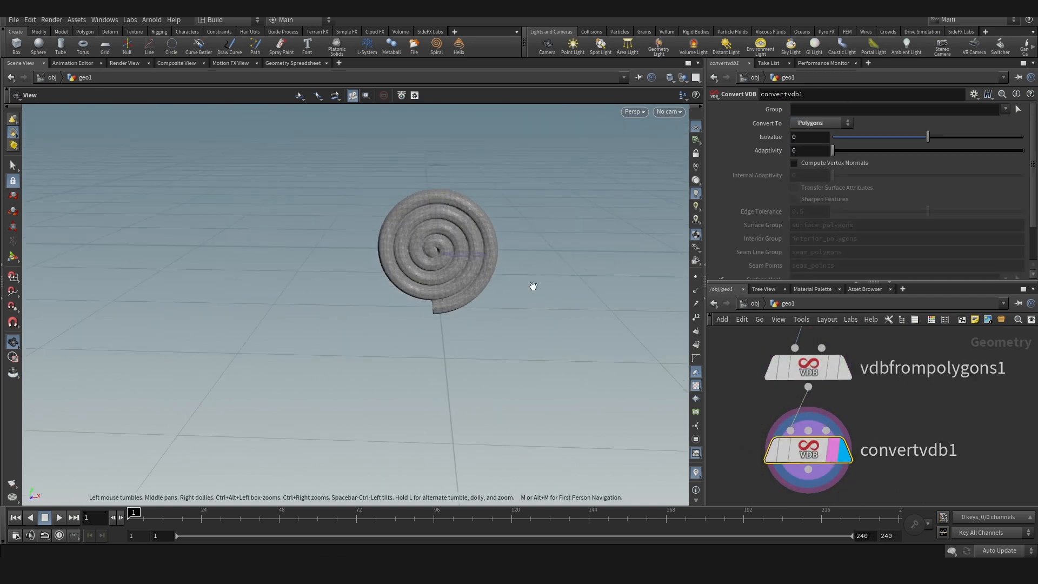
right_click_drag(463, 224, 443, 267)
left_click_drag(443, 267, 479, 279)
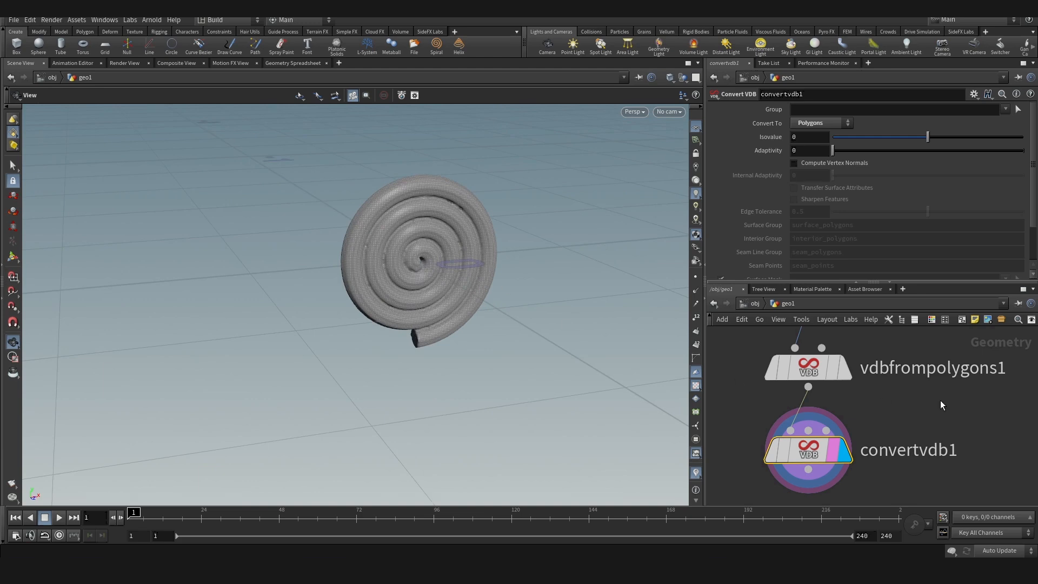
- Insert a VDB Reshape SDF node between the VDB from Polygons and Convert VDB nodes
scroll(898, 415, "down", 3)
left_click(843, 389)
key("Tab")
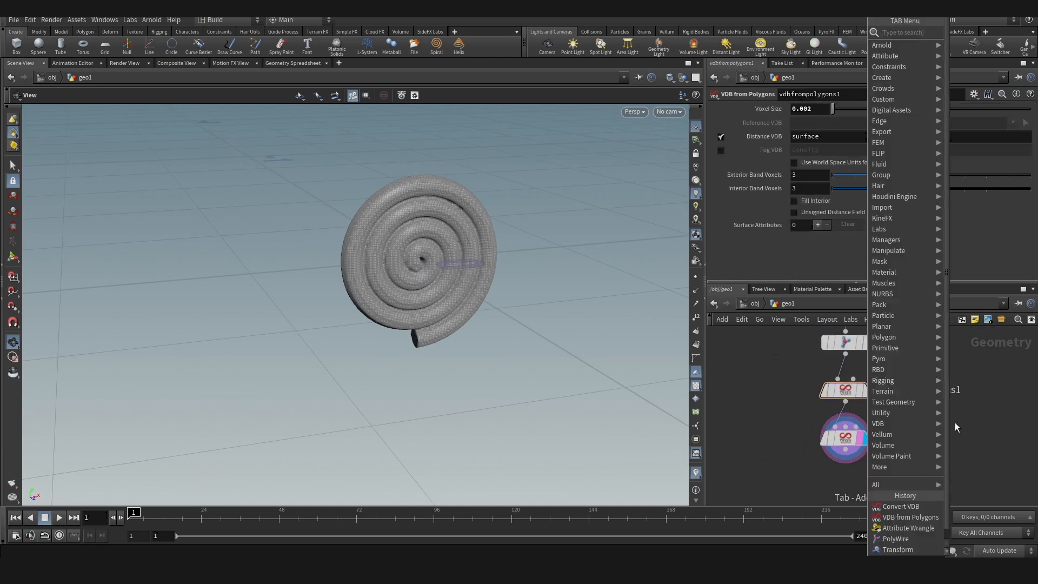
type("vdb reshap")
key("Return")
- Place the VDB Reshape SDF node and set its dilate offset to 2.167 so the spiral's coils merge
scroll(857, 398, "up", 2)
left_click(851, 426)
middle_click_drag(766, 163, 919, 194)
middle_click_drag(775, 165, 778, 198)
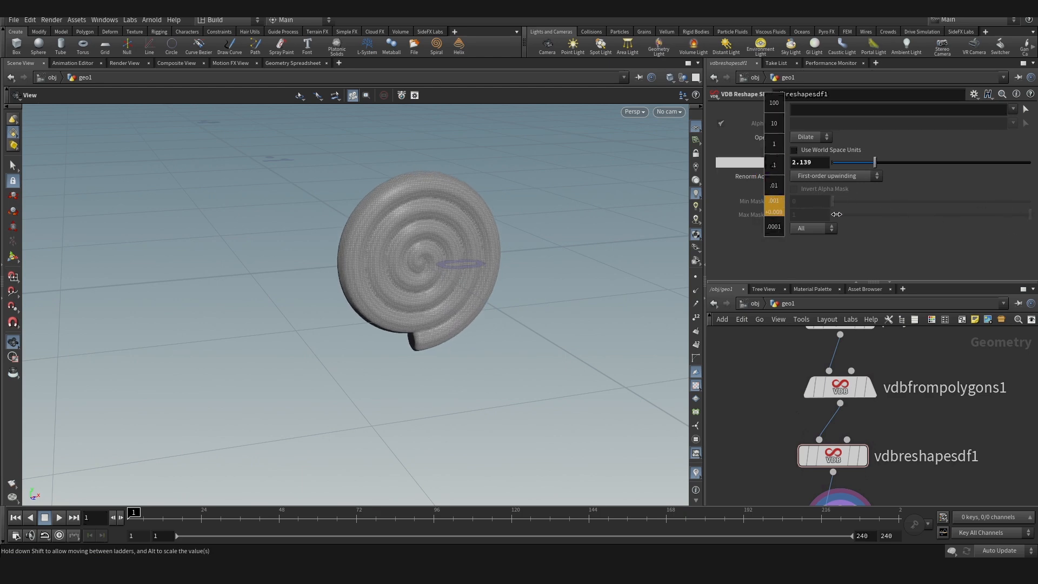
middle_click_drag(953, 237, 955, 237)
scroll(723, 385, "down", 4)
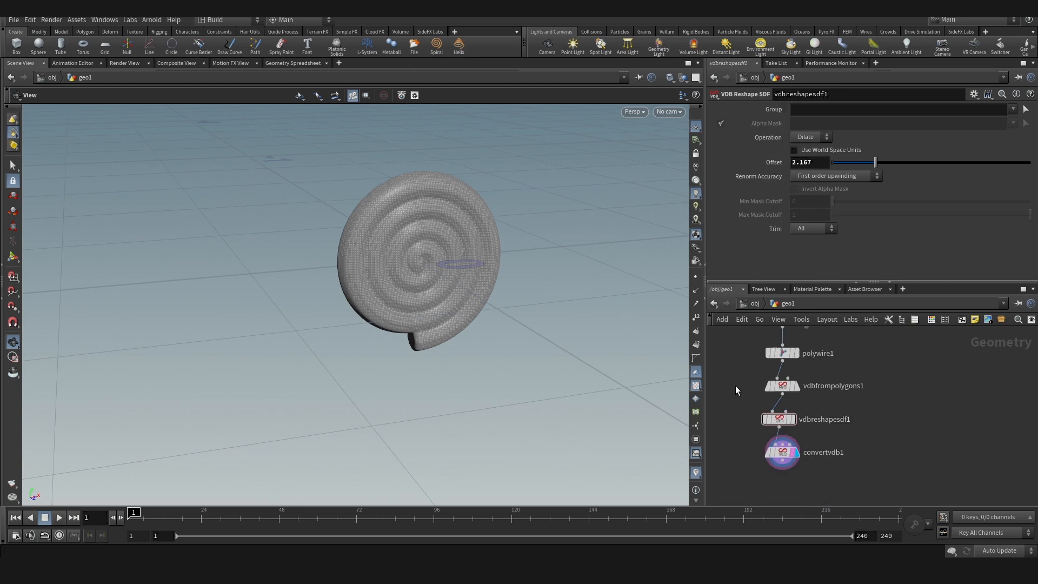
- Insert a Mountain node between the polywire1 and VDB from Polygons nodes and display its result
middle_click_drag(832, 384, 860, 396)
scroll(822, 365, "up", 4)
left_click(824, 365)
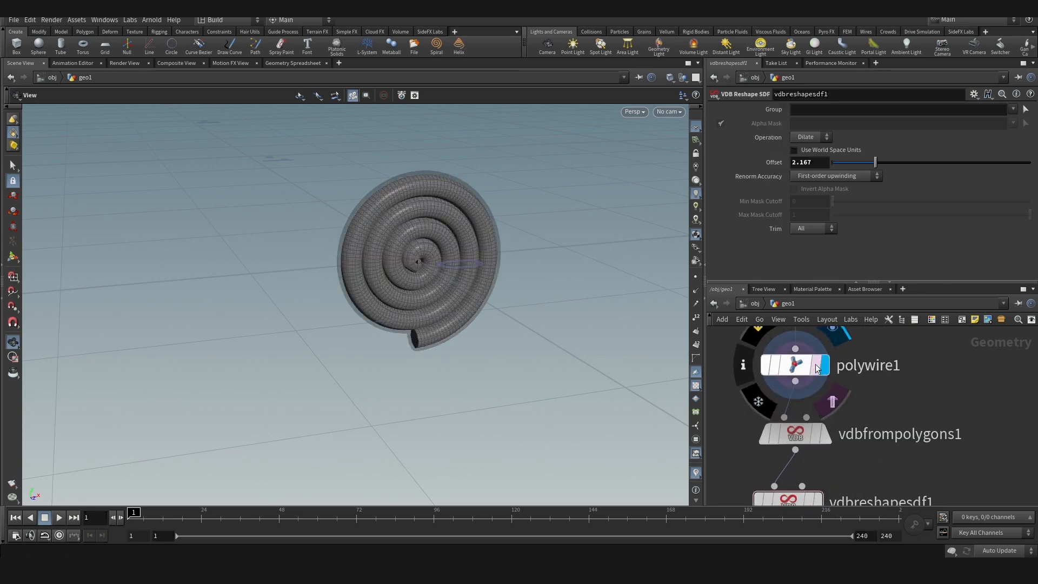
left_click(795, 367)
key("Tab")
type("moun")
key("Return")
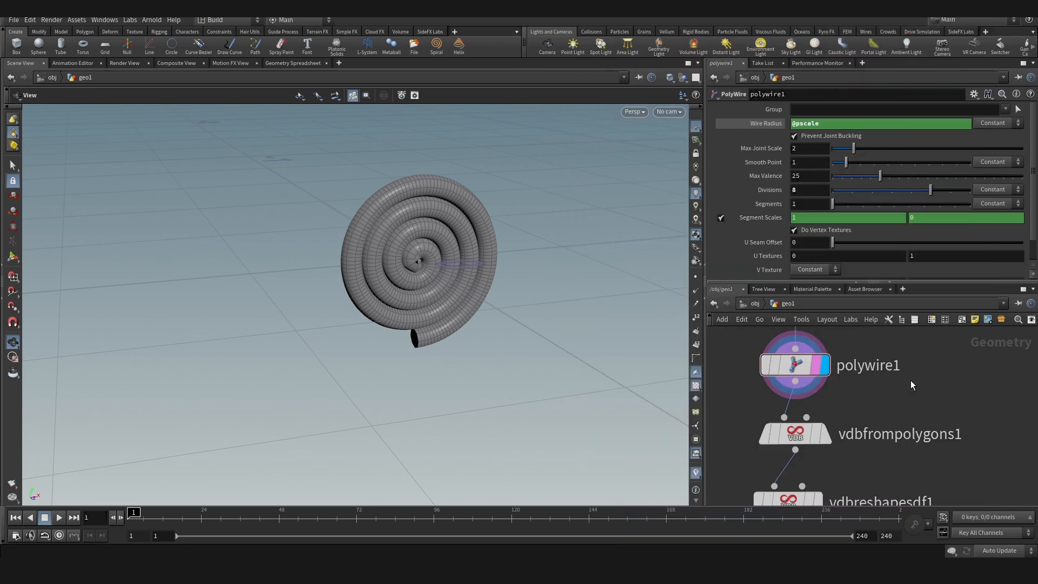
scroll(882, 376, "down", 1)
scroll(860, 379, "up", 3)
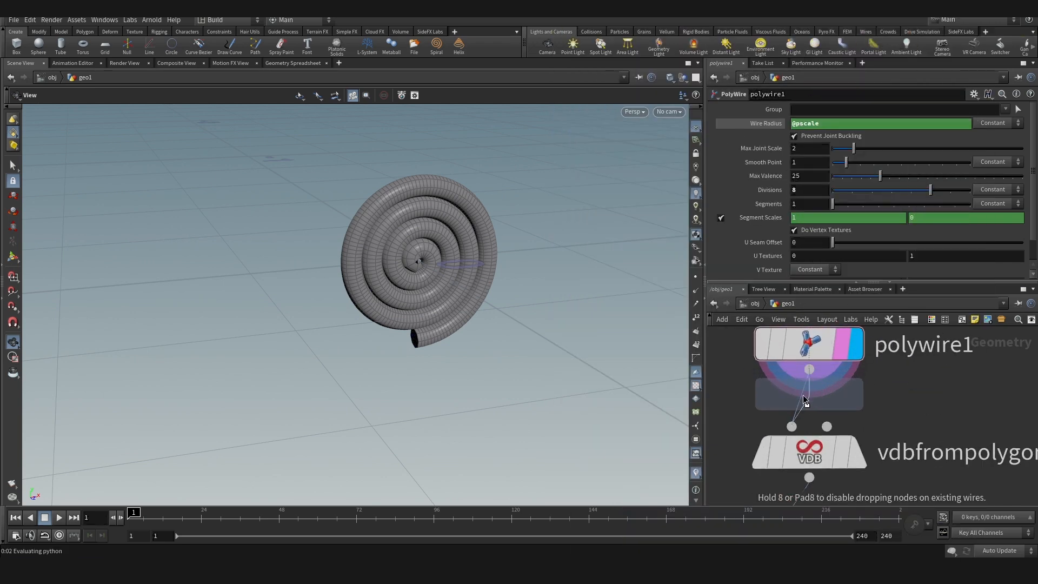
left_click(889, 428)
scroll(892, 426, "up", 2)
left_click(891, 427)
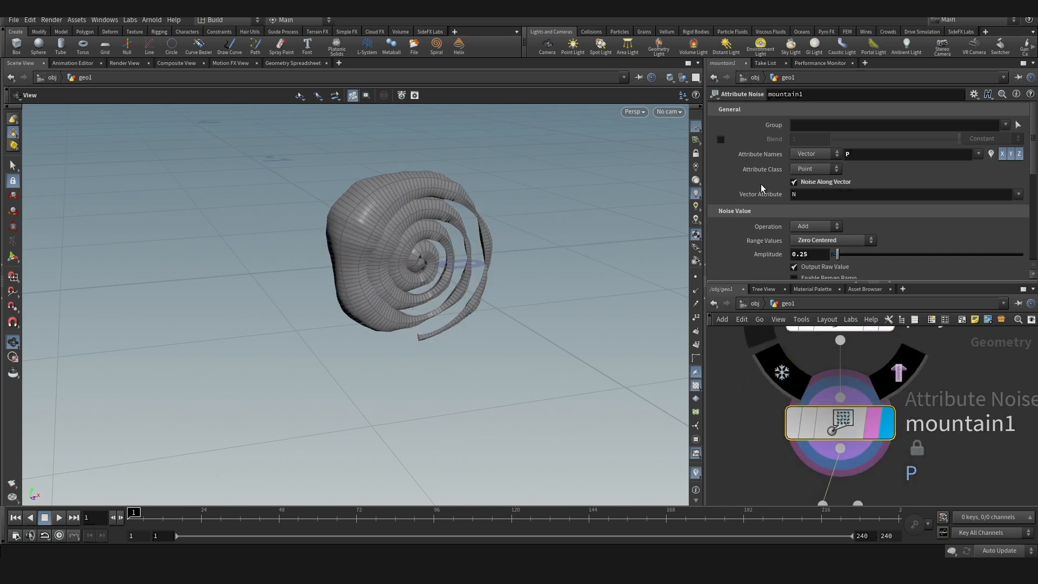
- Set the Mountain node's noise element size to 0.07 and its amplitude to 0.01
scroll(809, 232, "down", 2)
key("BackSpace")
type(".01")
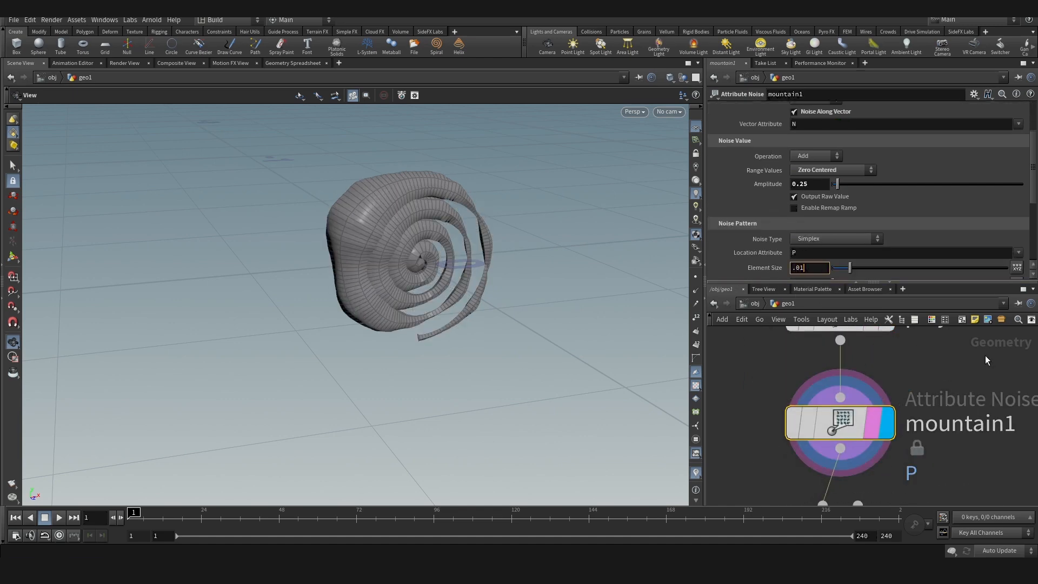
key("Return")
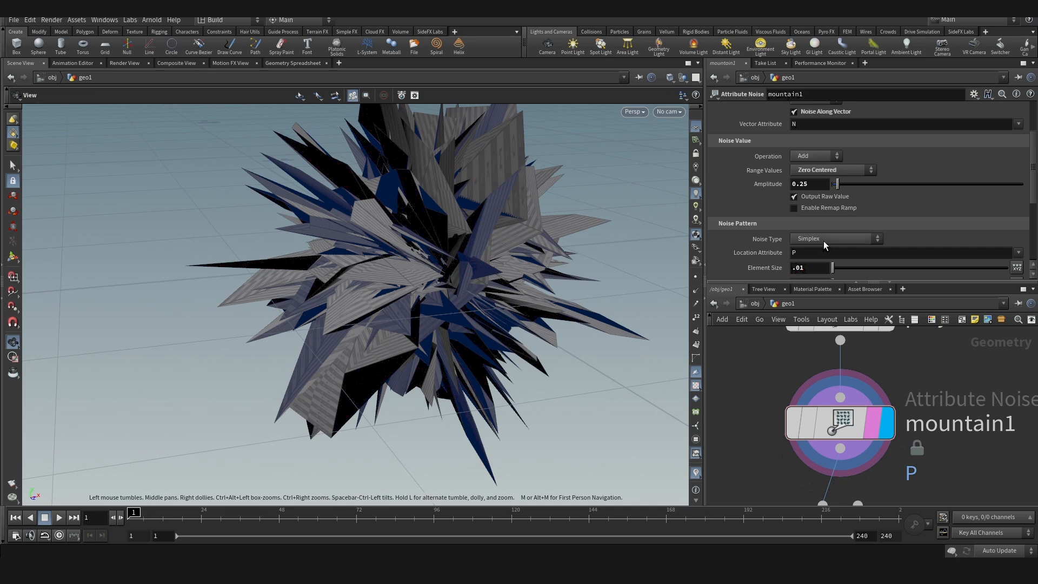
type("7")
key("Return")
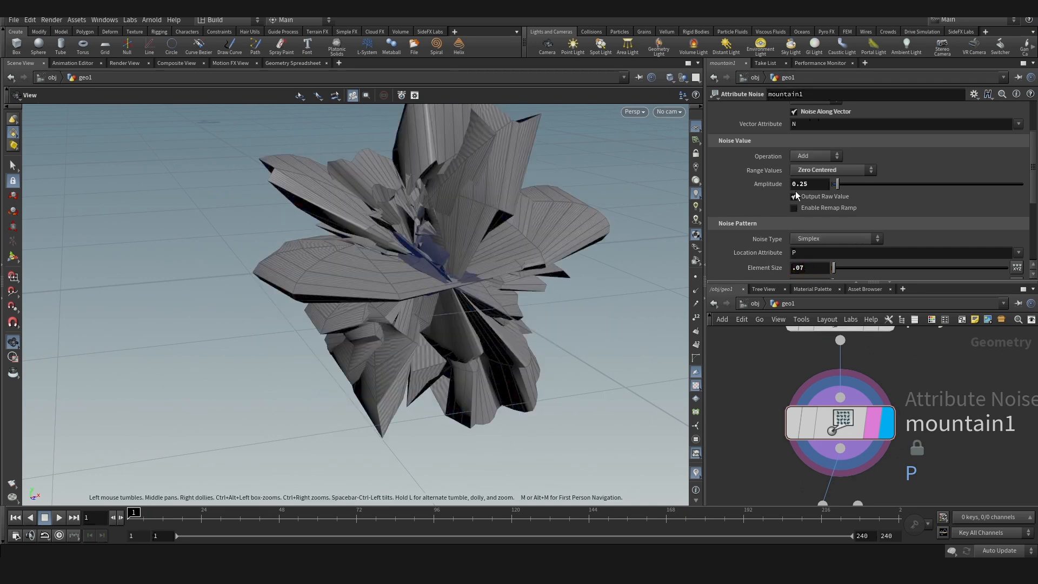
type("0.01")
key("Return")
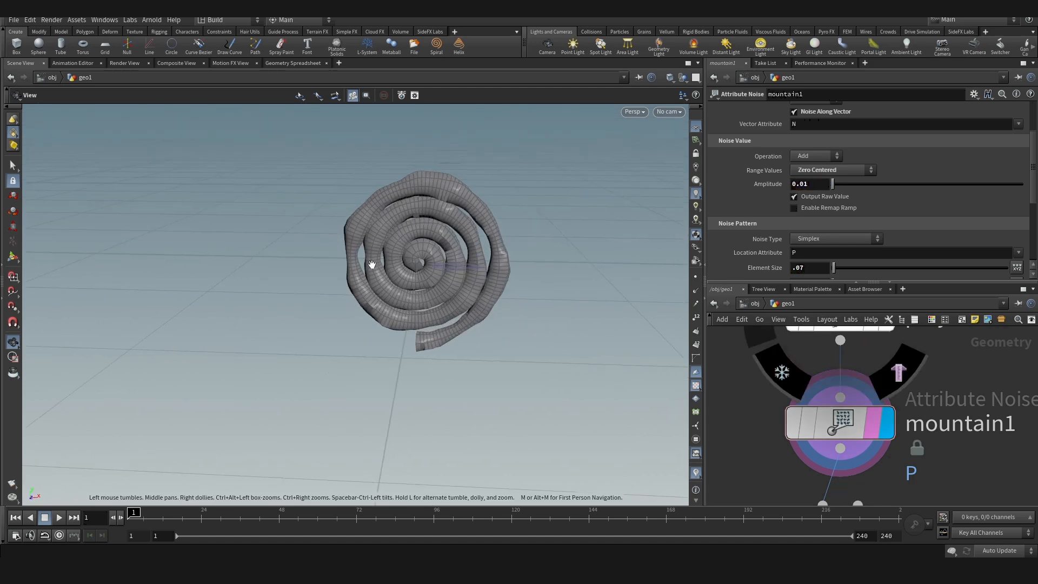
- Display the Convert VDB node's output to see the noise on the merged spiral
scroll(349, 227, "down", 3)
left_click_drag(350, 227, 410, 248)
scroll(882, 399, "down", 3)
scroll(881, 397, "down", 5)
middle_click_drag(881, 458, 895, 412)
scroll(888, 476, "up", 2)
left_click(882, 455)
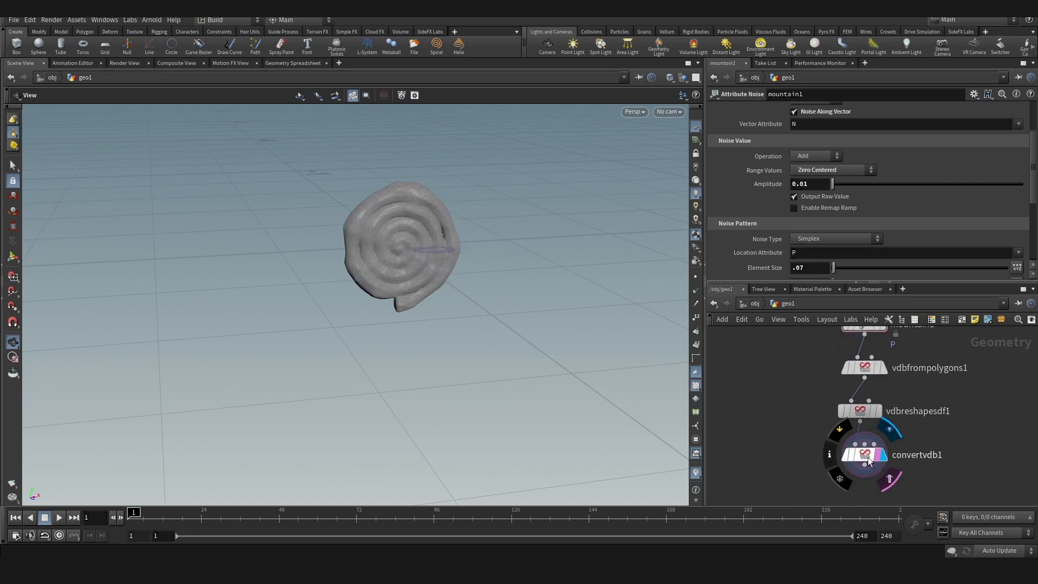
left_click(876, 462)
- Examine the noisy merged spiral mesh from several views and review the full node chain
left_click_drag(324, 254, 430, 278)
scroll(409, 257, "down", 3)
scroll(431, 263, "down", 2)
scroll(459, 271, "up", 4)
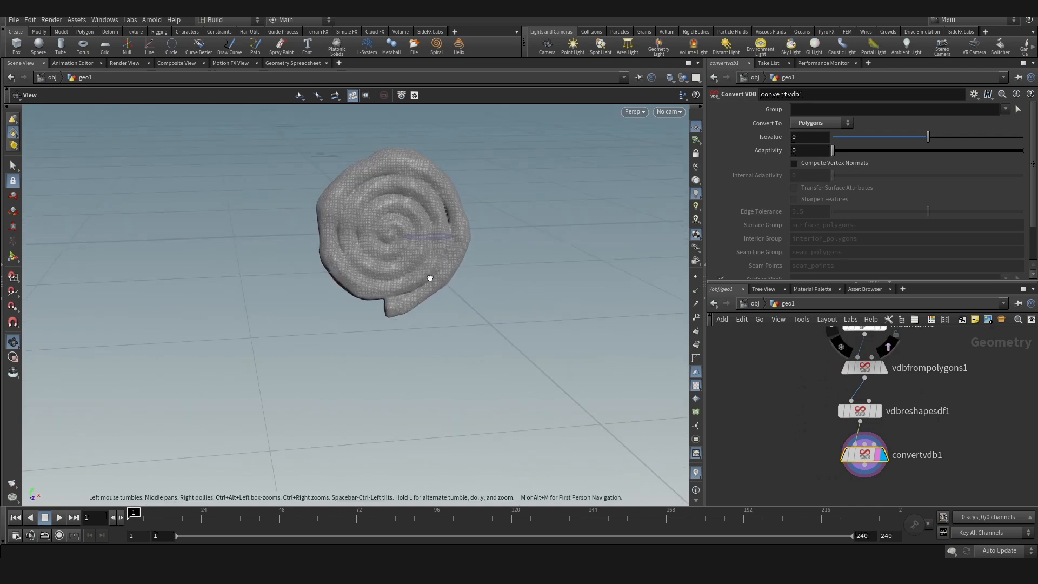
scroll(892, 386, "down", 6)
scroll(906, 380, "up", 3)
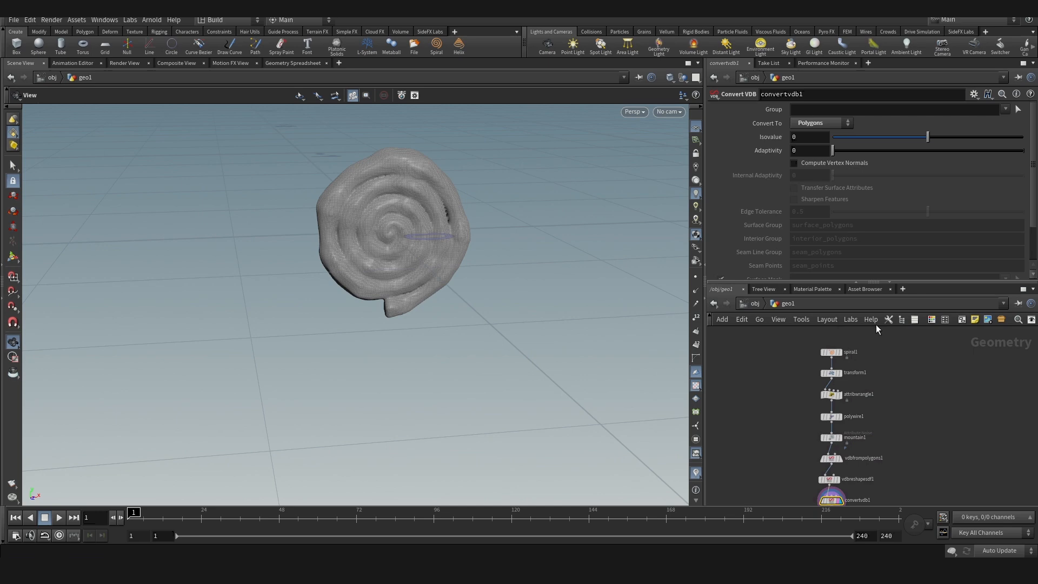
scroll(388, 234, "up", 3)
scroll(387, 234, "down", 3)
middle_click_drag(387, 235, 381, 267)
scroll(381, 262, "up", 2)
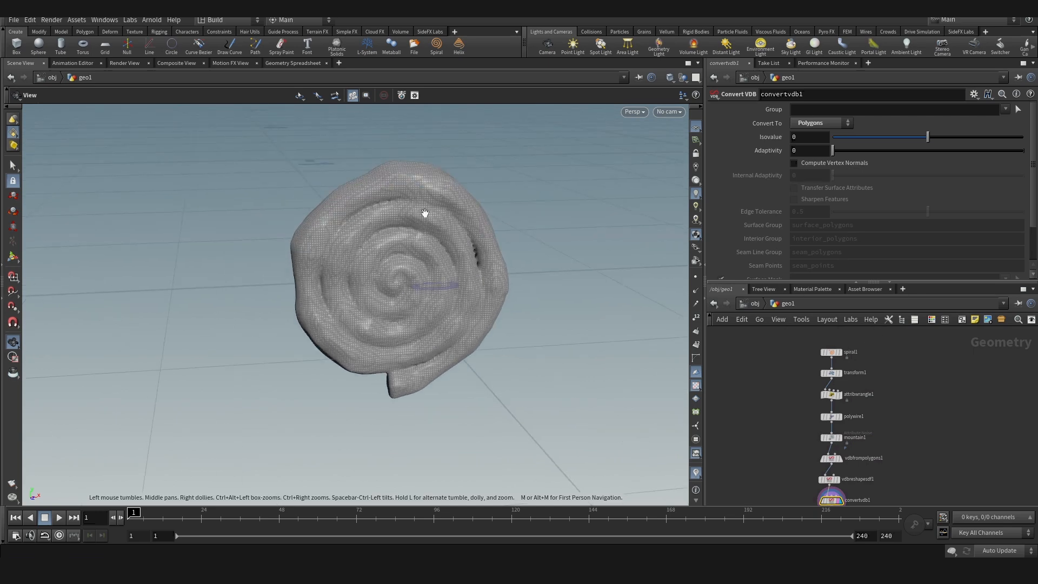
scroll(898, 351, "down", 2)
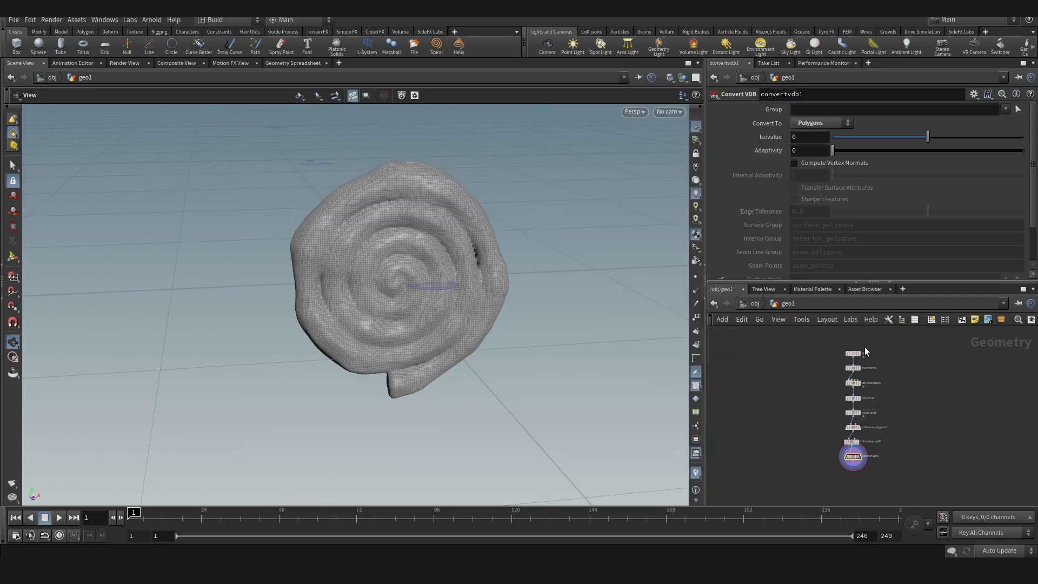
- Duplicate the five nodes from spiral1 through mountain1 as a separate chain beside the original
scroll(884, 348, "up", 2)
left_click_drag(884, 348, 803, 427)
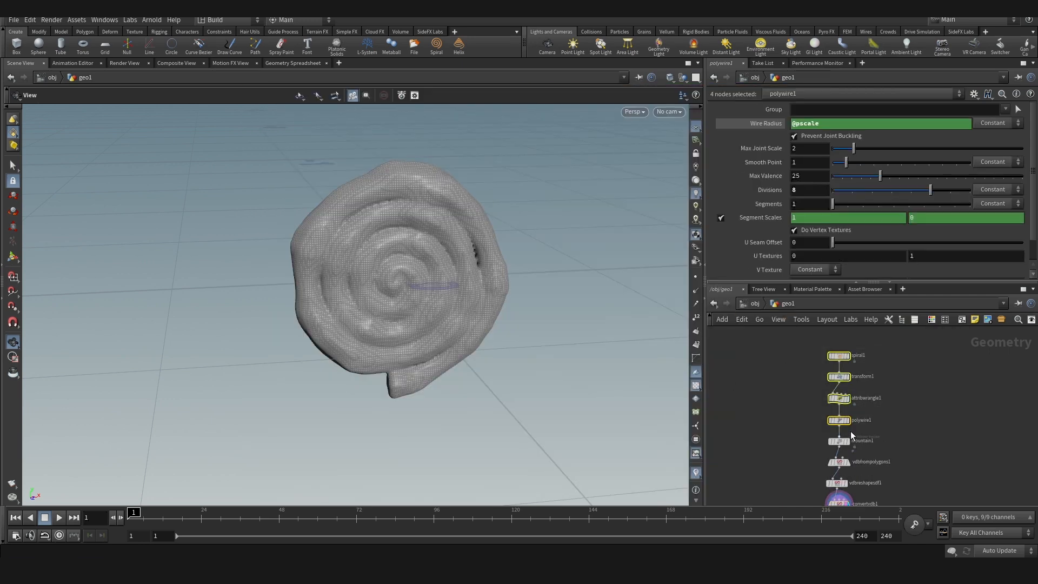
left_click_drag(922, 444, 804, 342)
scroll(778, 411, "down", 3)
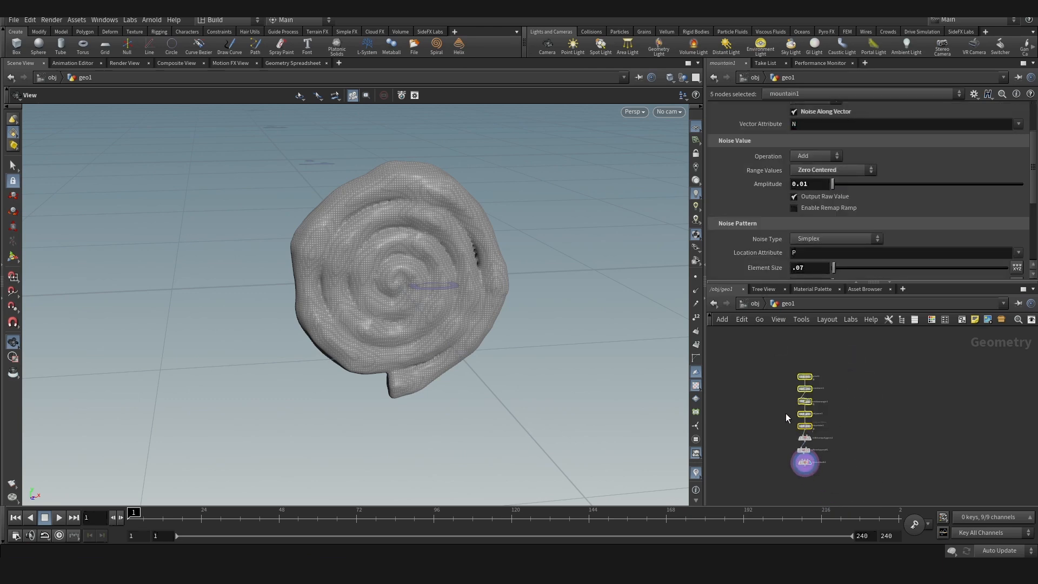
scroll(790, 415, "up", 2)
left_click_drag(809, 433, 924, 433)
- Display the duplicated spiral node and set its loops to 0.533 and its helix count to 7
scroll(949, 352, "up", 5)
left_click(924, 370)
left_click(923, 373)
left_click_drag(417, 294, 382, 368)
middle_click_drag(770, 154, 610, 169)
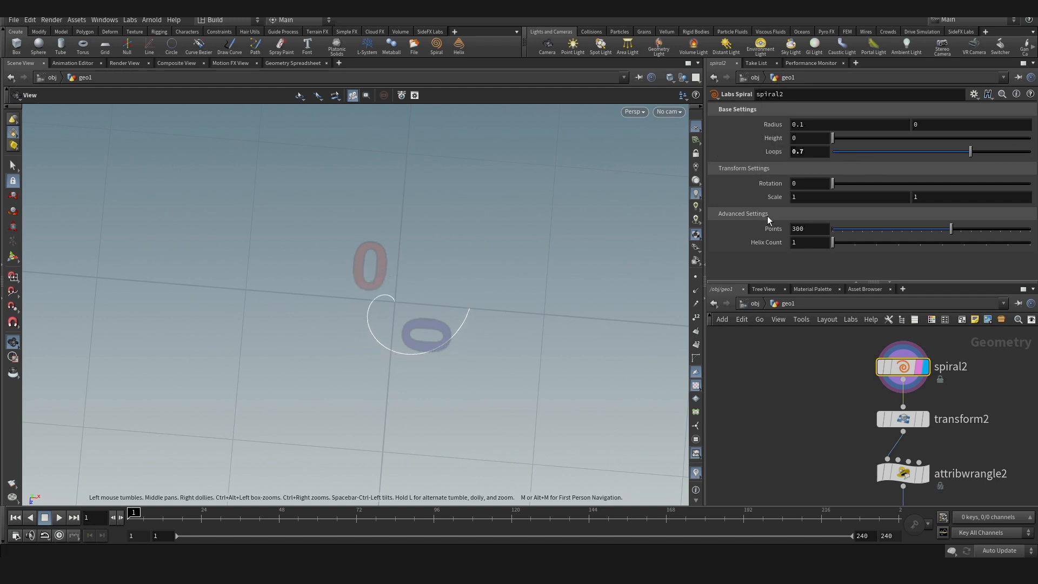
mouse_move(764, 245)
middle_mouse_down()
mouse_move(751, 241)
mouse_move(795, 244)
mouse_move(772, 248)
mouse_move(784, 247)
middle_mouse_up()
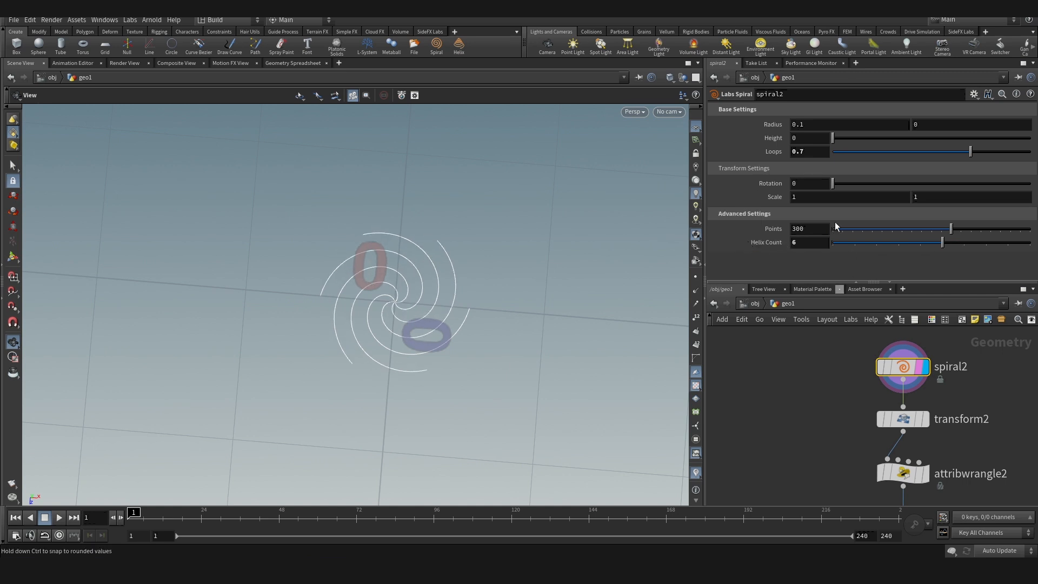
middle_click_drag(775, 160, 771, 190)
middle_click_drag(703, 198, 775, 161)
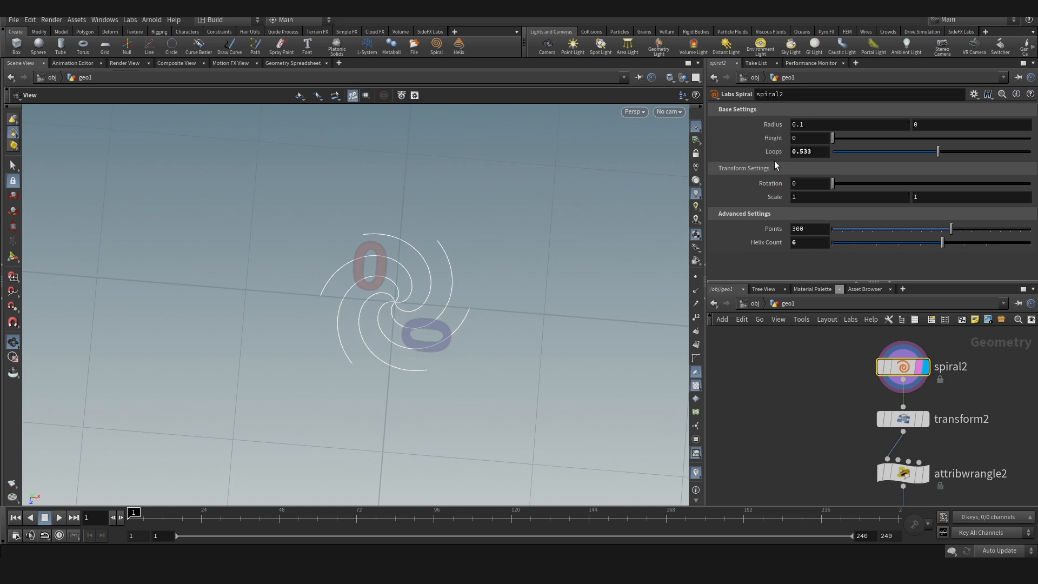
mouse_move(772, 243)
middle_mouse_down()
mouse_move(794, 252)
mouse_move(772, 244)
middle_mouse_up()
- Display the duplicated Mountain node's output and inspect the multi-armed spiral tubes
scroll(959, 430, "down", 4)
scroll(959, 449, "up", 3)
scroll(925, 460, "down", 4)
scroll(925, 461, "up", 4)
scroll(933, 408, "down", 4)
scroll(925, 422, "up", 4)
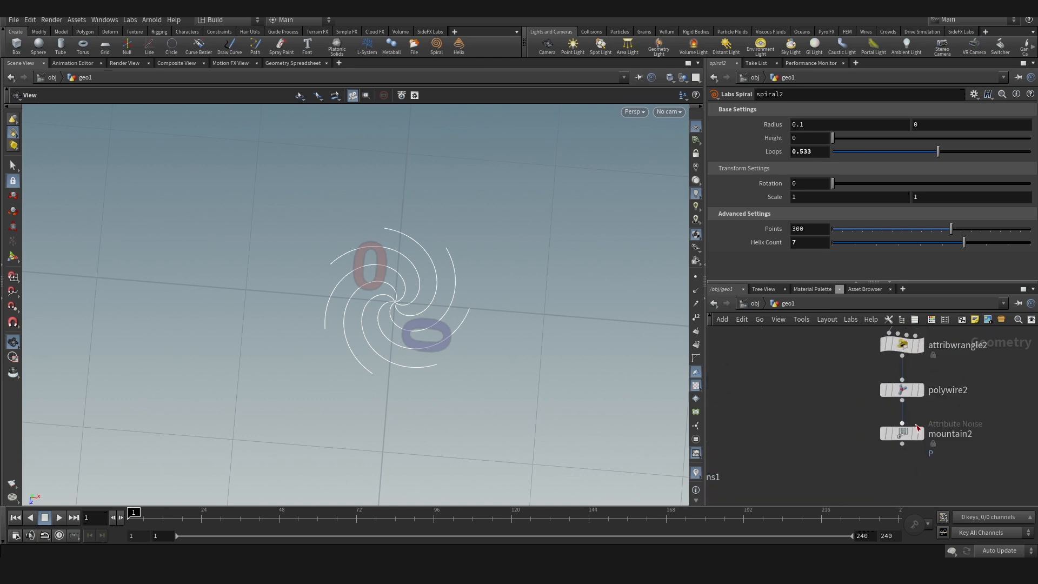
left_click(919, 436)
left_click(910, 434)
scroll(768, 425, "down", 5)
scroll(807, 433, "up", 6)
scroll(827, 430, "down", 2)
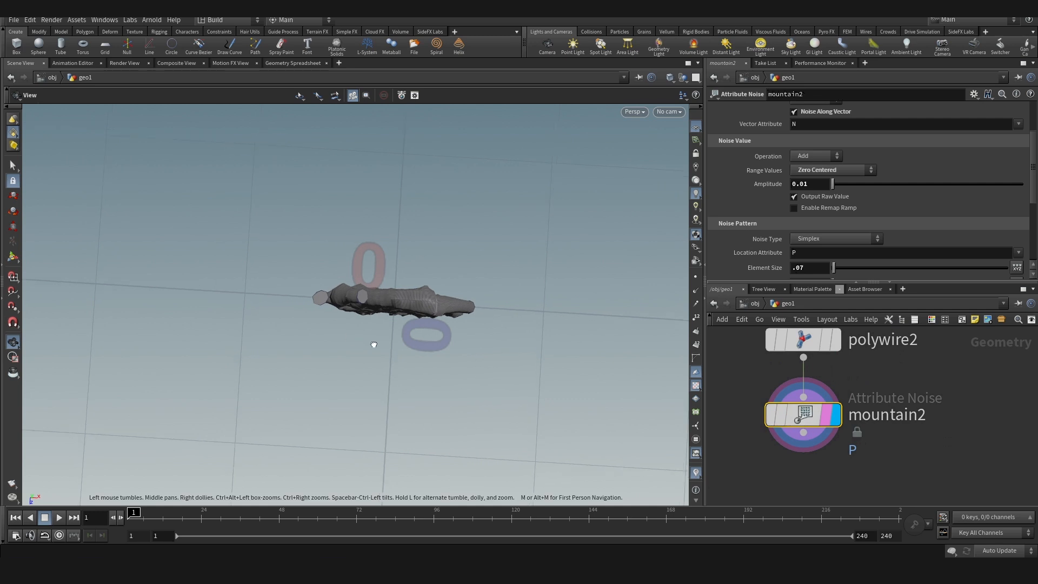
left_click_drag(366, 343, 602, 355)
scroll(881, 431, "down", 3)
scroll(881, 431, "up", 2)
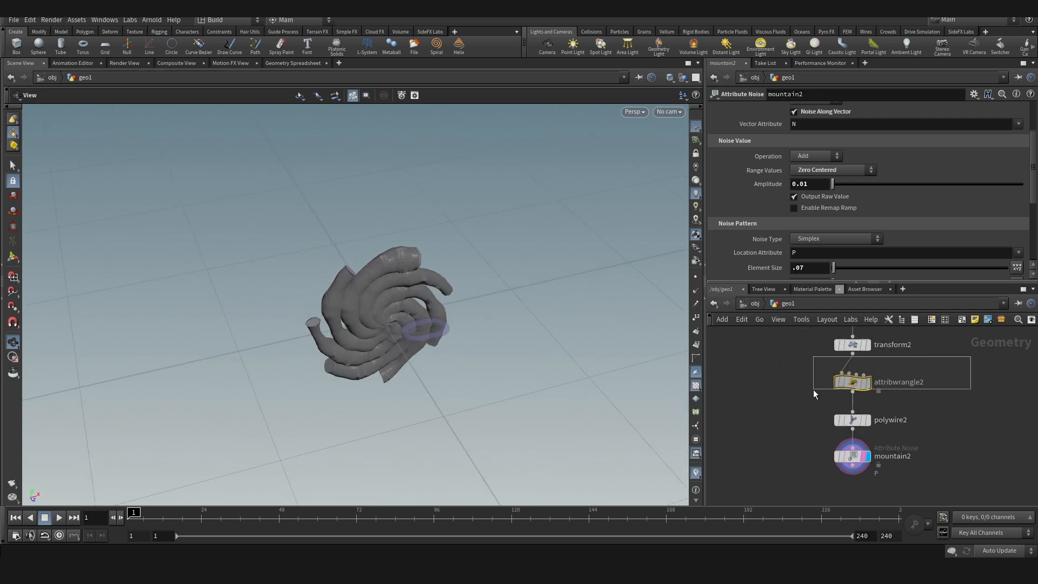
- Set the duplicated Attribute Wrangle's pscale to 0.013/6 to thin the spiral arms
left_click(846, 382)
scroll(774, 272, "down", 1)
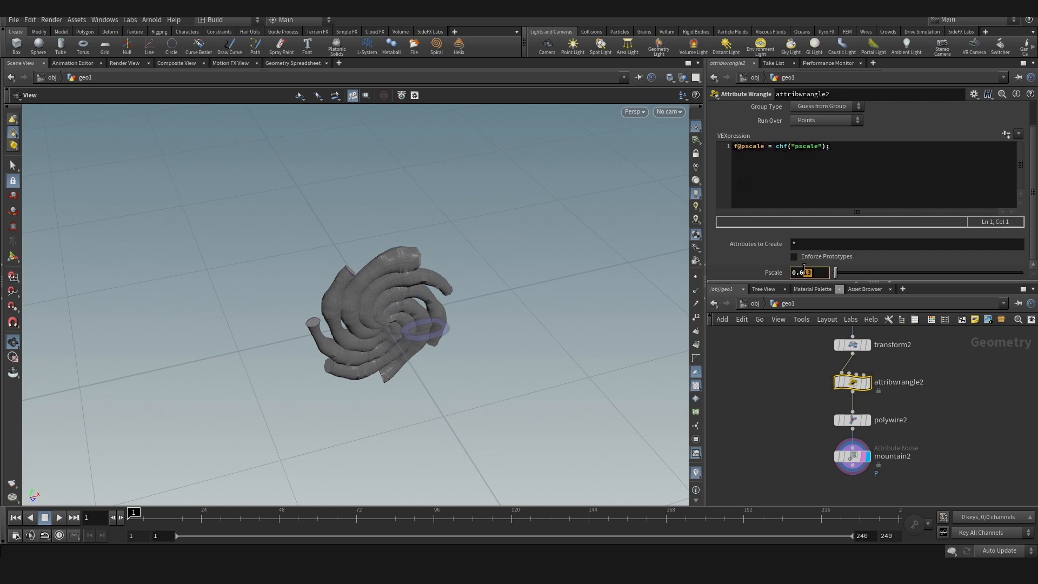
type("/")
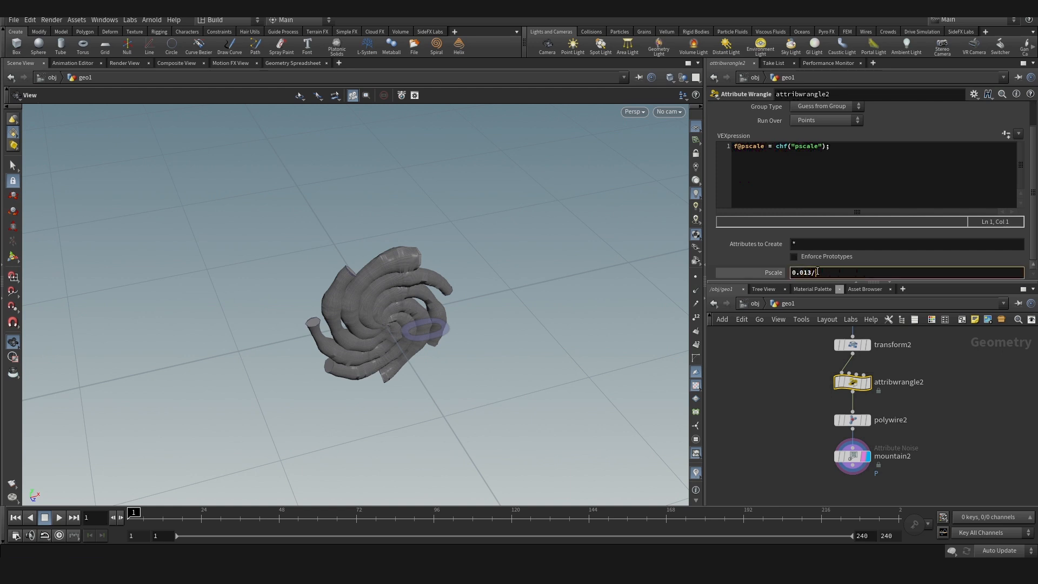
type("6")
key("Return")
left_click_drag(394, 232, 336, 246)
scroll(929, 429, "down", 3)
scroll(935, 433, "up", 2)
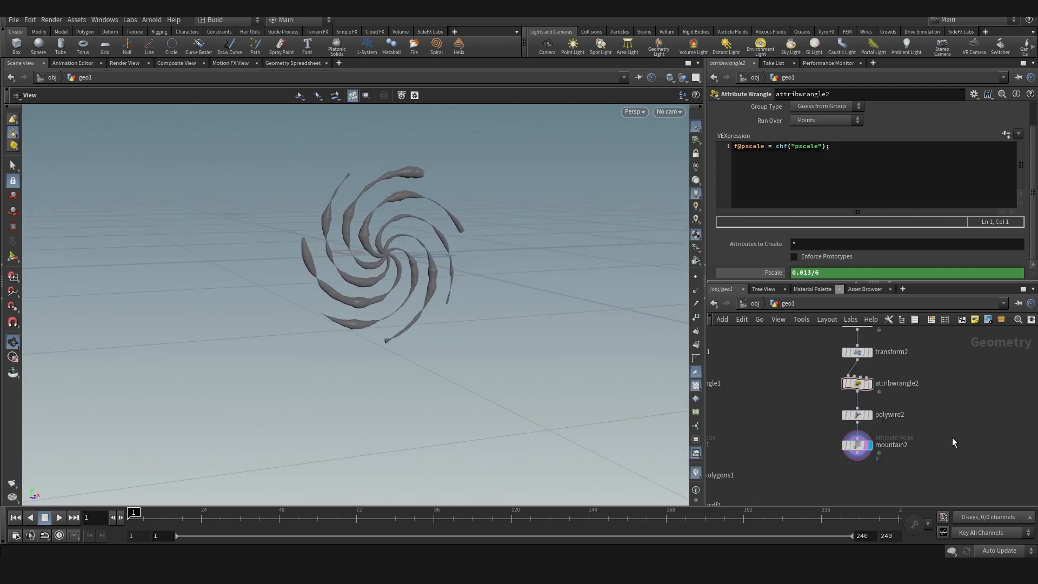
- Set the duplicated Mountain node's amplitude to 0.01/2
left_click(855, 457)
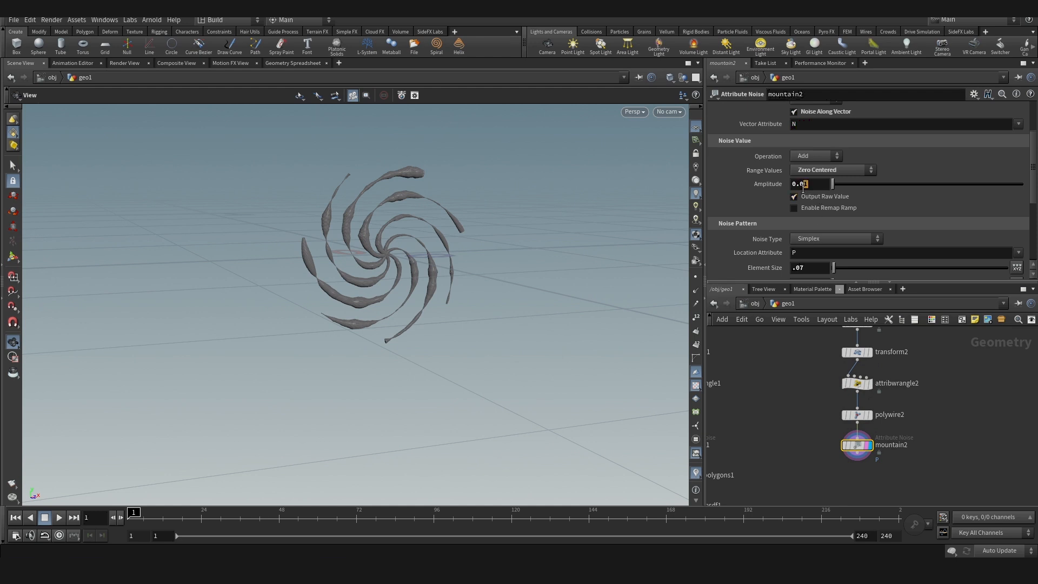
type("2")
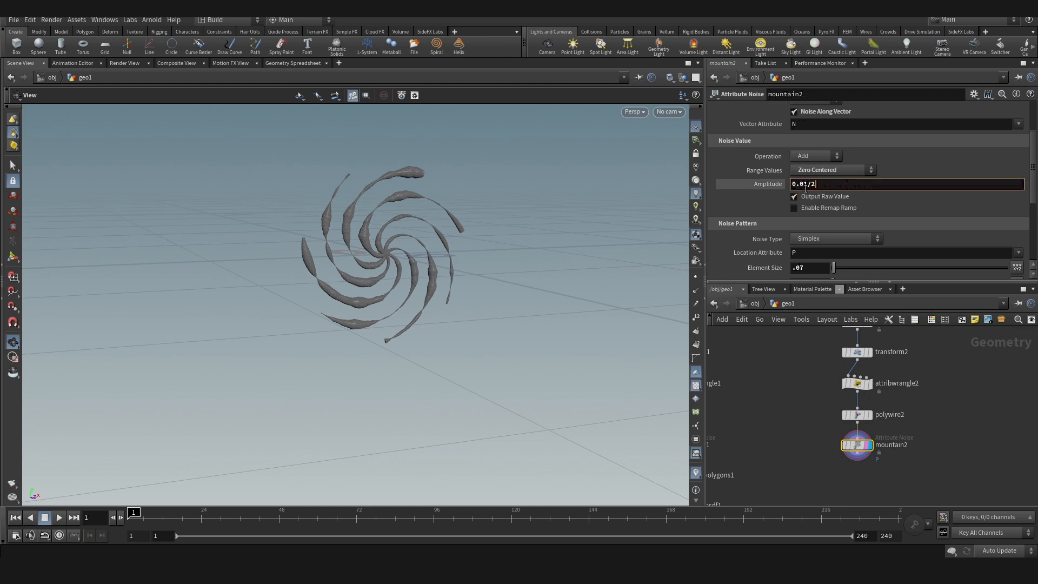
key("Return")
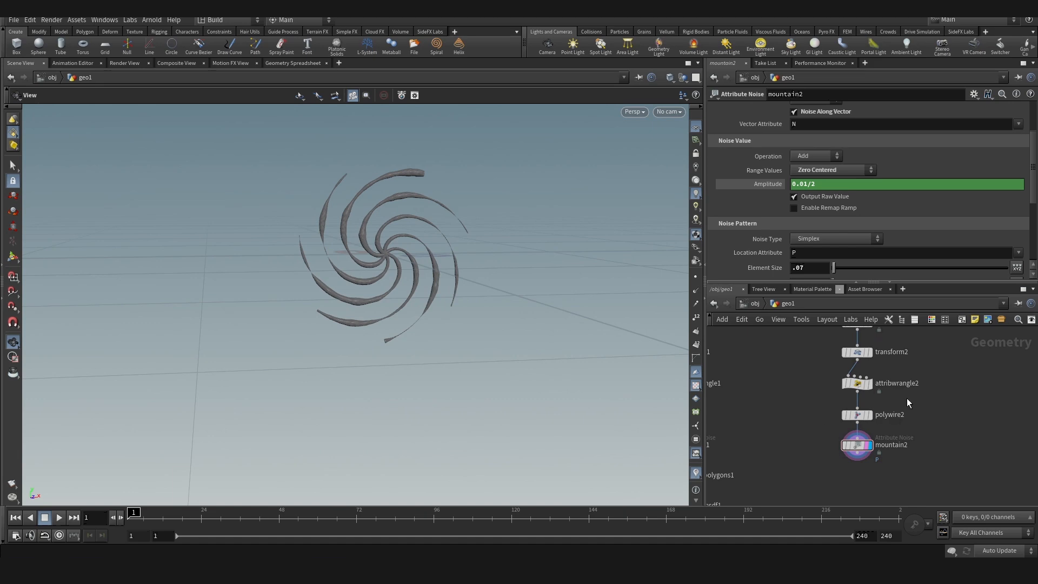
- Append a Color node to the duplicated Mountain node and display it
scroll(914, 416, "up", 1)
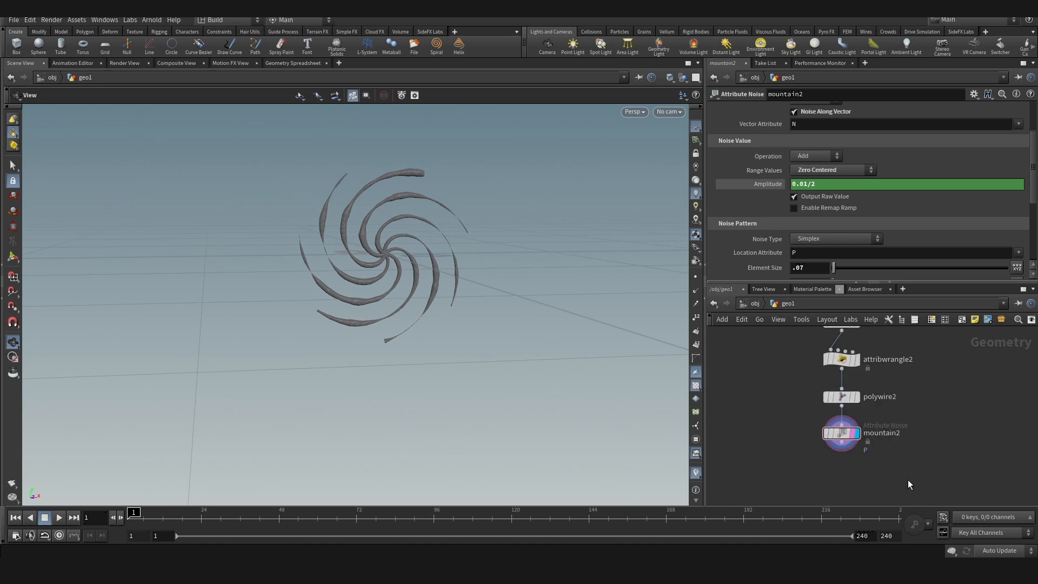
key("Tab")
type("color")
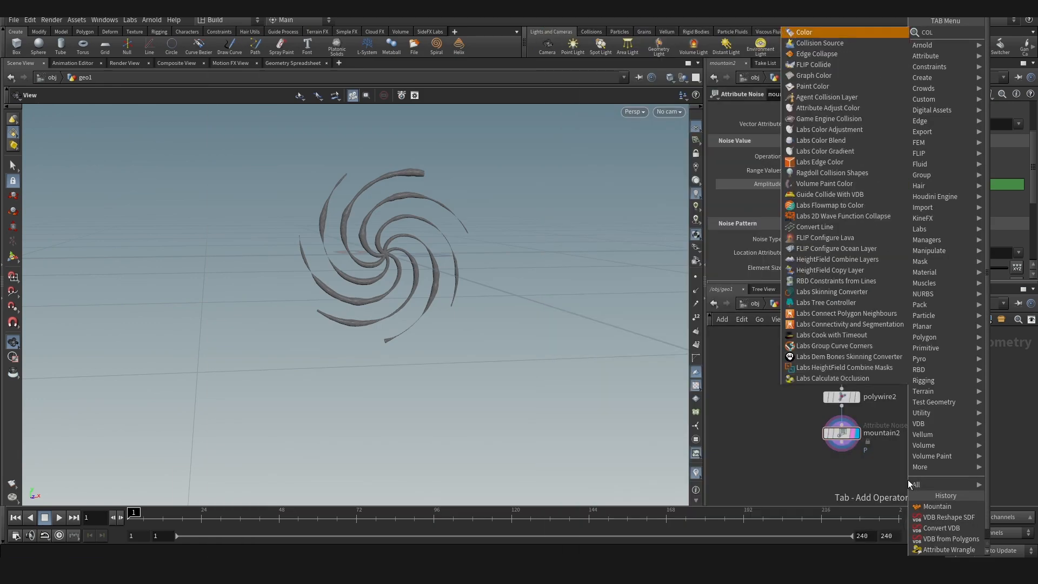
key("Return")
scroll(862, 473, "up", 2)
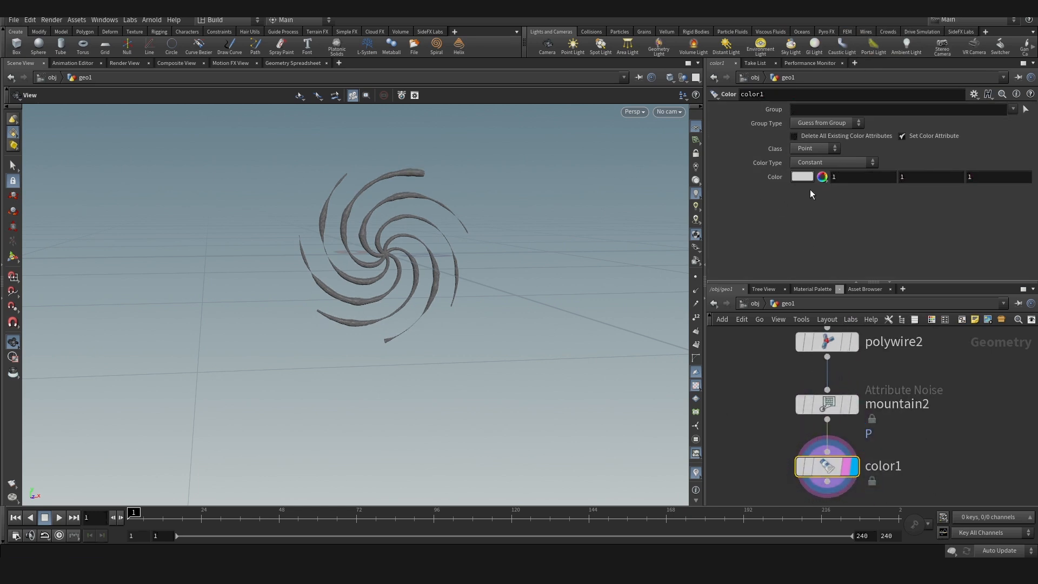
- Copy the Color node to the original chain, connect it after the Convert VDB node and display it
scroll(960, 393, "down", 5)
scroll(865, 470, "up", 1)
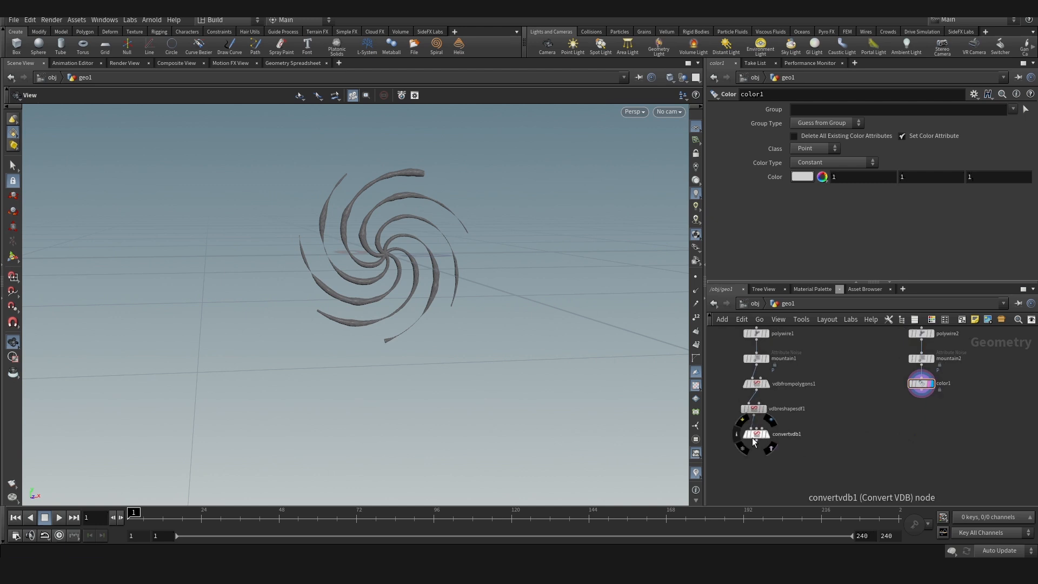
left_click_drag(921, 382, 760, 473, "alt")
scroll(764, 465, "up", 2)
left_click_drag(756, 426, 756, 472)
scroll(816, 429, "down", 4)
left_click_drag(830, 433, 761, 474)
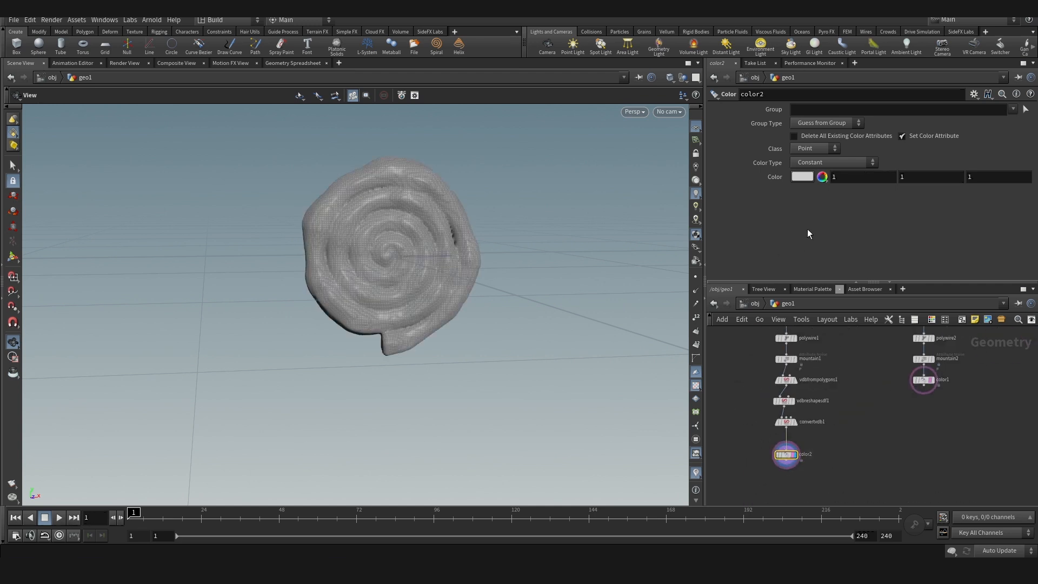
- Set the Color node on the merged spiral to pure red, FF0000
left_click(803, 179)
left_click(764, 108)
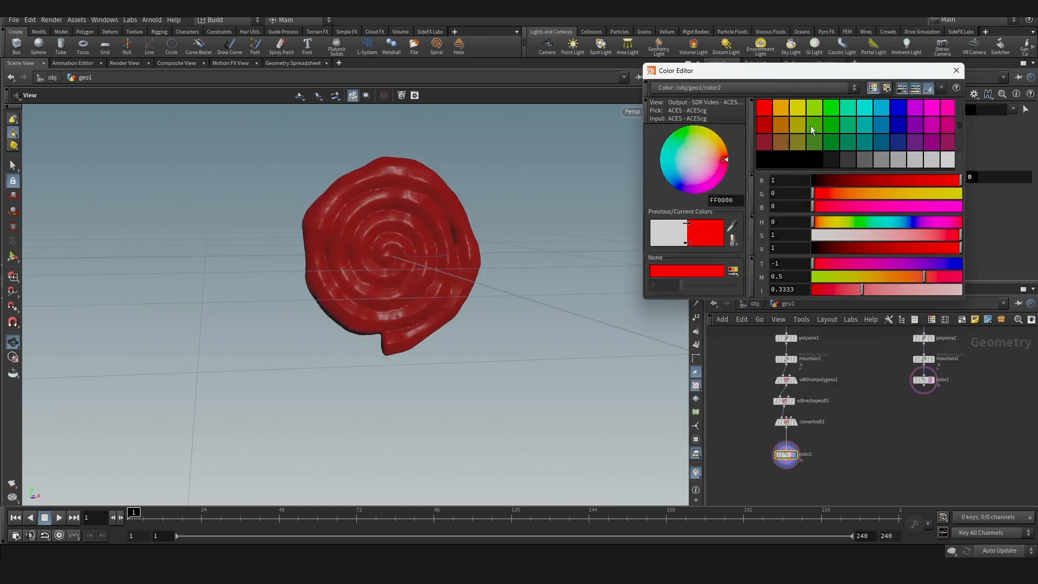
- Raise the merged spiral's red colour intensity to 0.42 and close the colour editor
left_click_drag(881, 291, 874, 288)
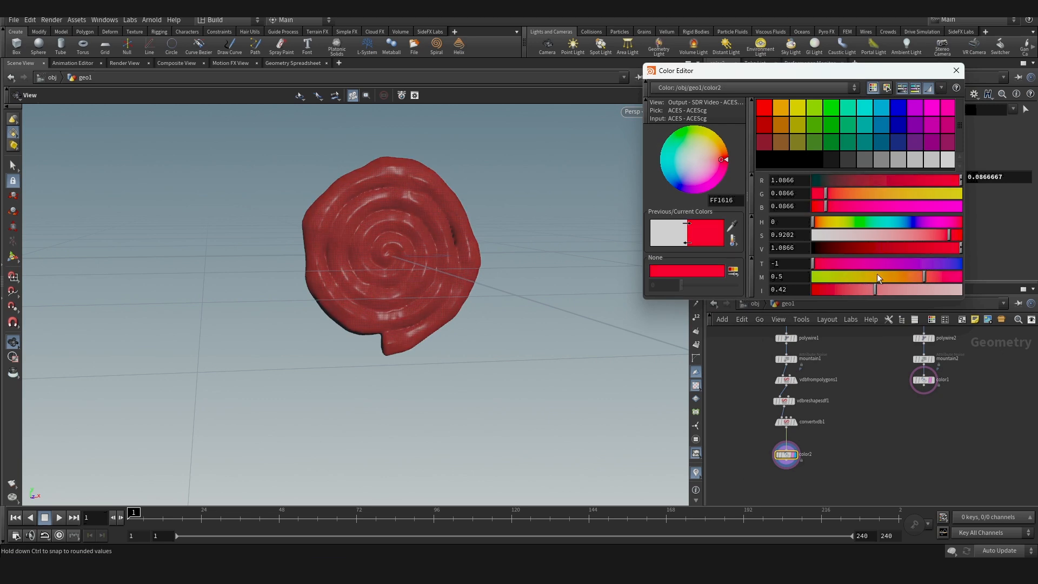
left_click(956, 71)
- View the thin spiral's Color node output and return the display to the merged spiral's Color node
scroll(919, 426, "down", 2)
scroll(920, 361, "up", 2)
left_click(914, 362)
left_click(907, 363)
scroll(914, 361, "down", 3)
scroll(827, 414, "up", 4)
scroll(922, 381, "down", 3)
scroll(831, 397, "up", 3)
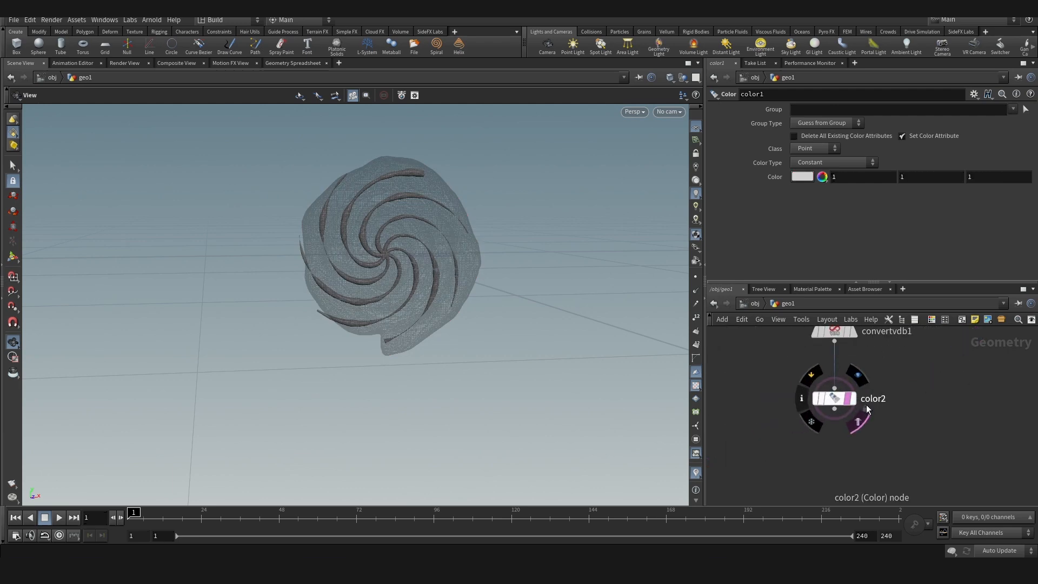
left_click(863, 415)
- Add an Attribute Transfer node below the two spiral chains
key("Tab")
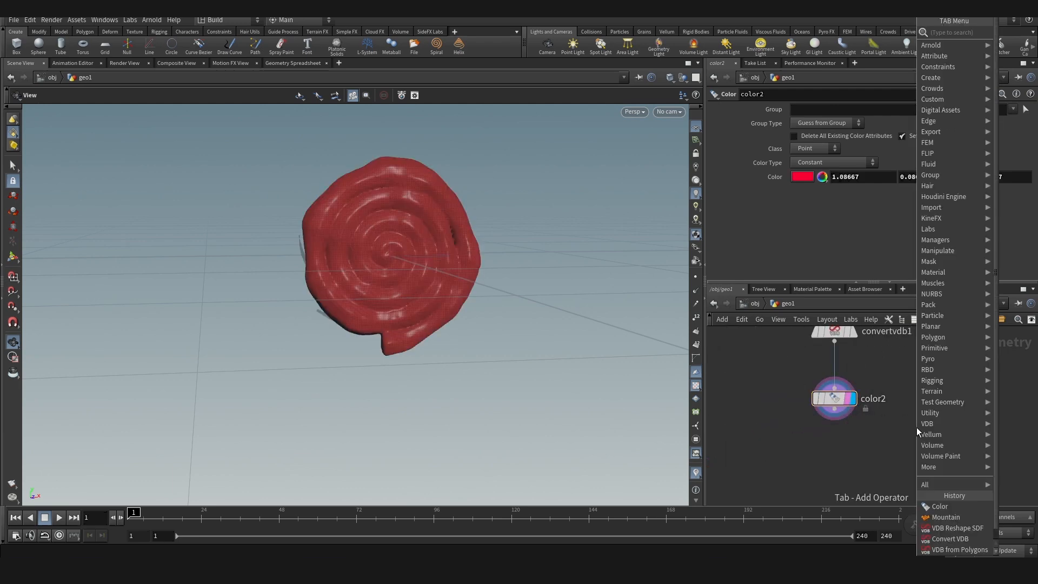
type("AT TRA")
key("Return")
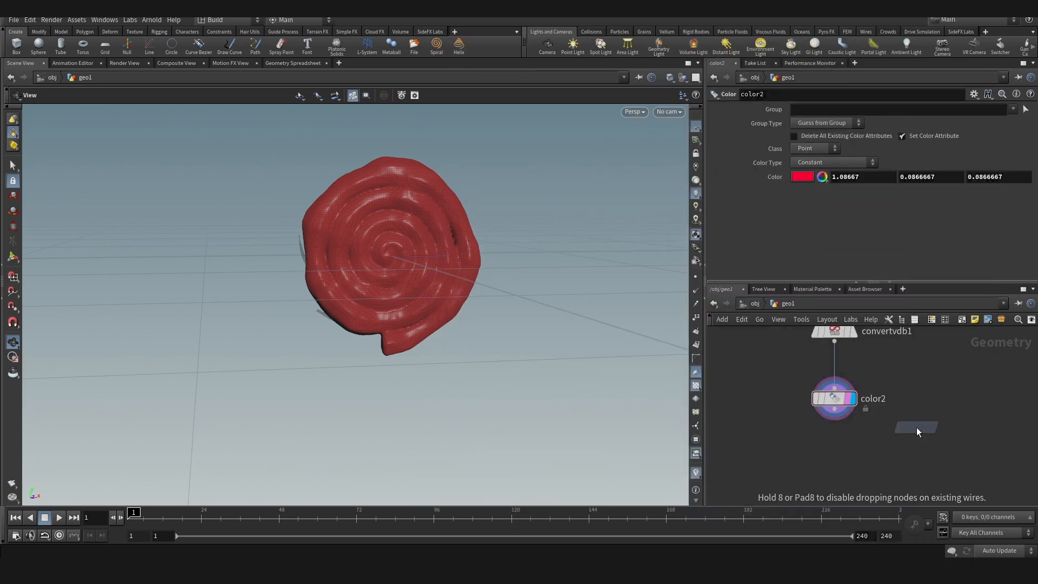
scroll(916, 427, "down", 3)
left_click(920, 452)
scroll(911, 448, "up", 2)
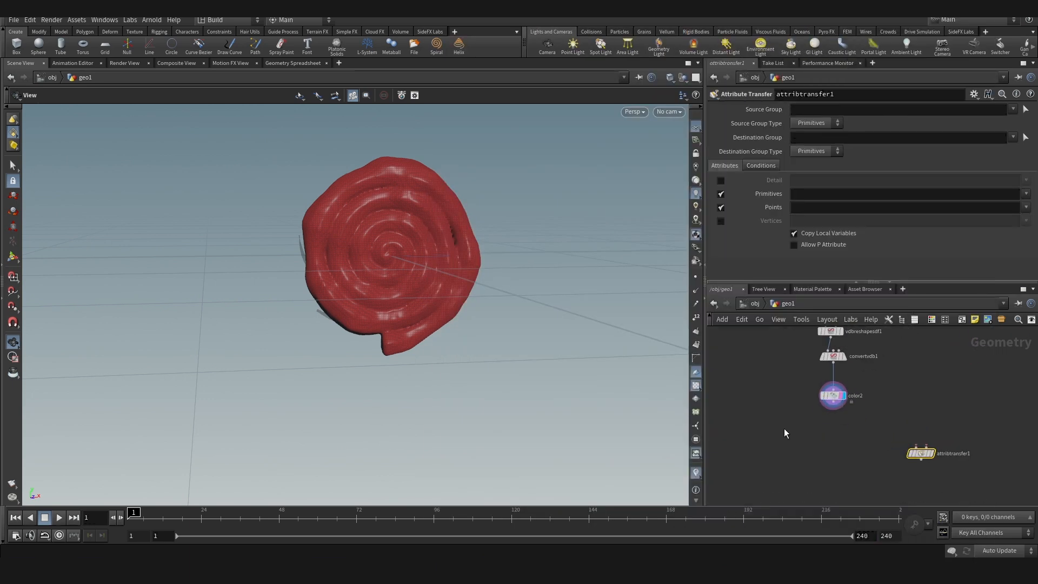
- Connect the thin spiral's Color node to the second input of the Attribute Transfer node
left_click_drag(927, 447, 986, 374)
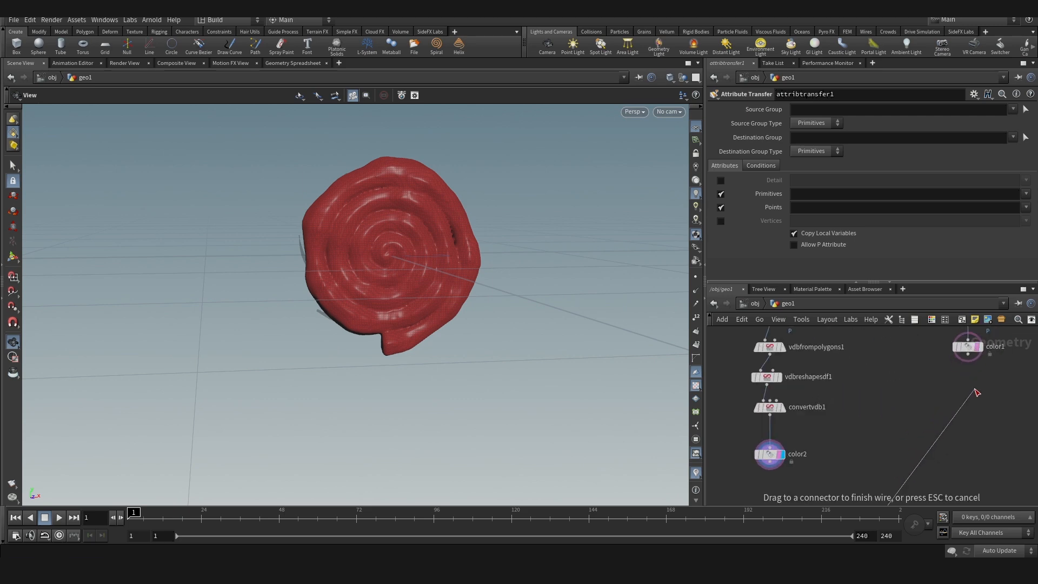
left_click(967, 355)
scroll(992, 373, "down", 3)
scroll(937, 437, "up", 6)
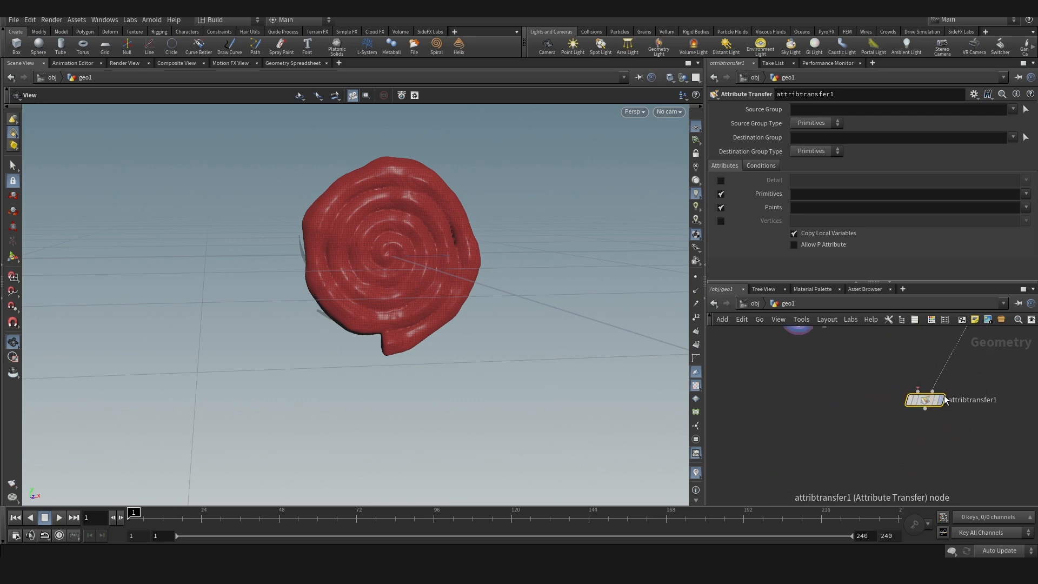
- Connect the merged spiral's Color node to the first input of the Attribute Transfer node and display the transfer
left_click(935, 404)
scroll(911, 408, "down", 3)
left_click_drag(908, 407, 808, 357)
left_click(808, 350)
scroll(929, 411, "down", 3)
scroll(933, 434, "up", 4)
left_click(900, 385)
scroll(868, 440, "down", 3)
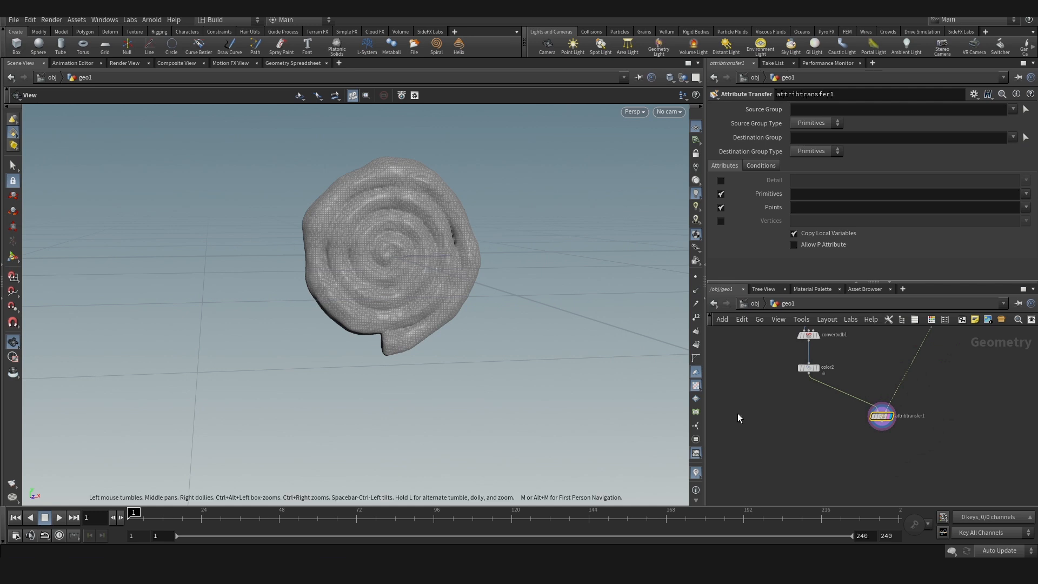
- Set the Attribute Transfer's Distance Threshold to 0.0048 and inspect the spiral from the side
scroll(842, 446, "down", 3)
left_click(757, 167)
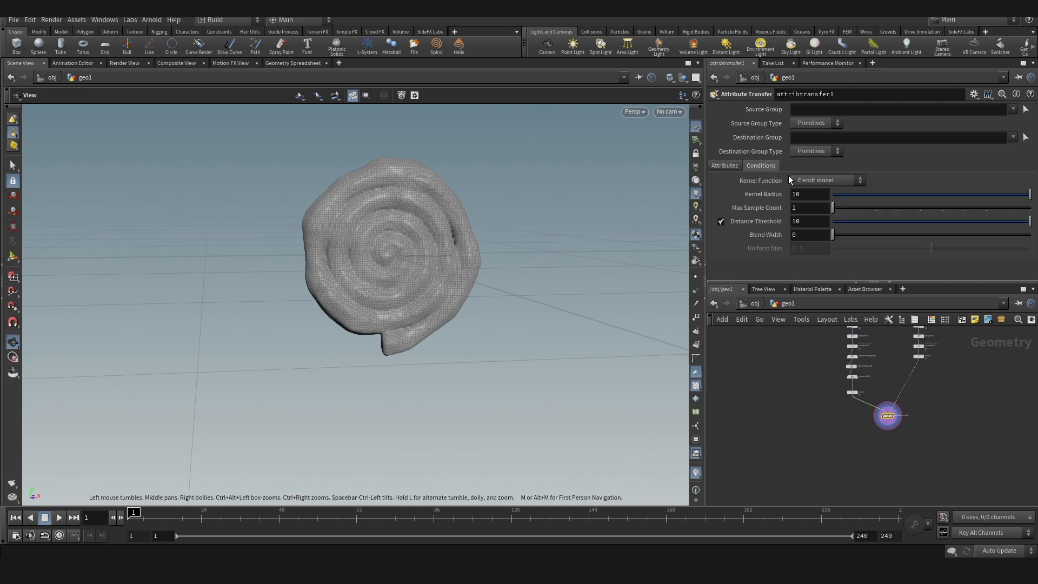
left_click(875, 222)
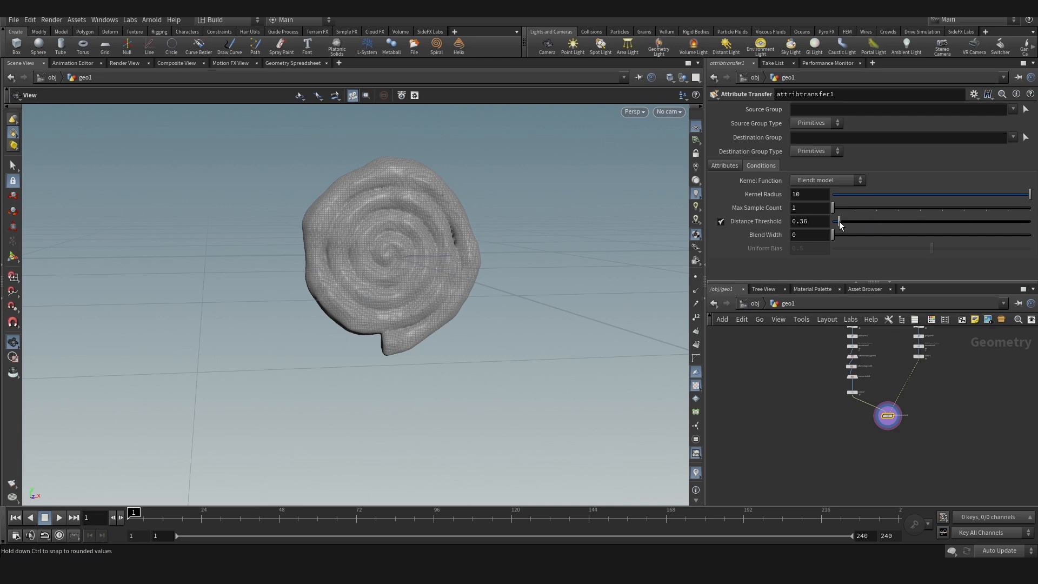
left_click_drag(837, 224, 833, 225)
middle_click_drag(748, 222, 747, 236)
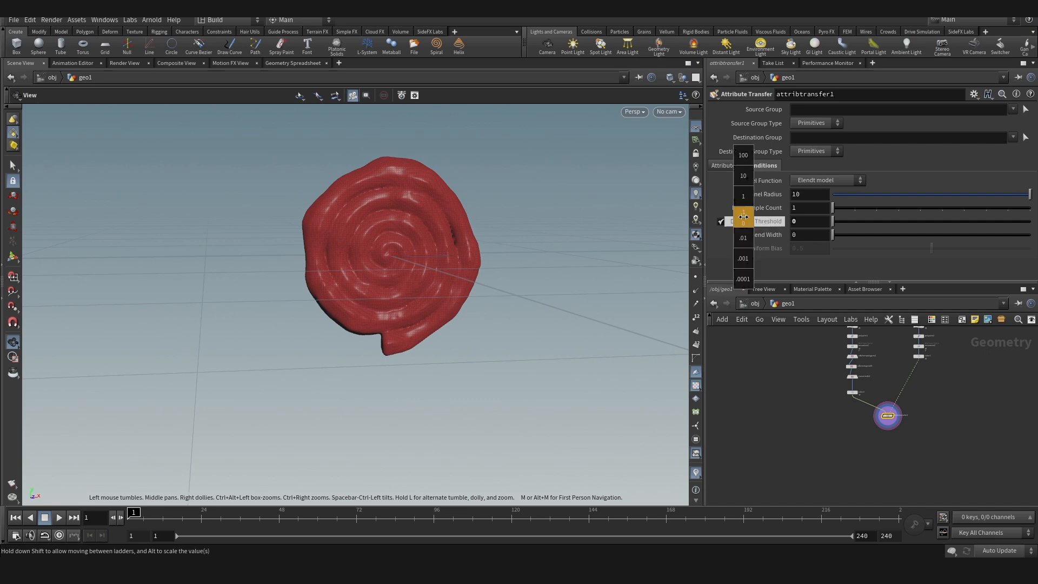
middle_click_drag(751, 222, 776, 302)
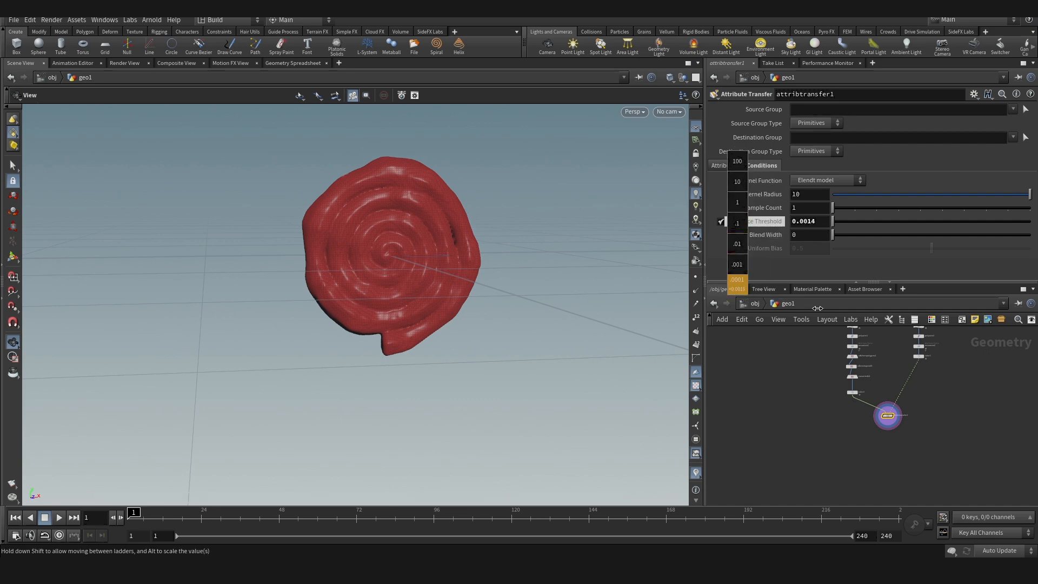
middle_click_drag(970, 318, 973, 318)
left_click_drag(302, 190, 369, 197)
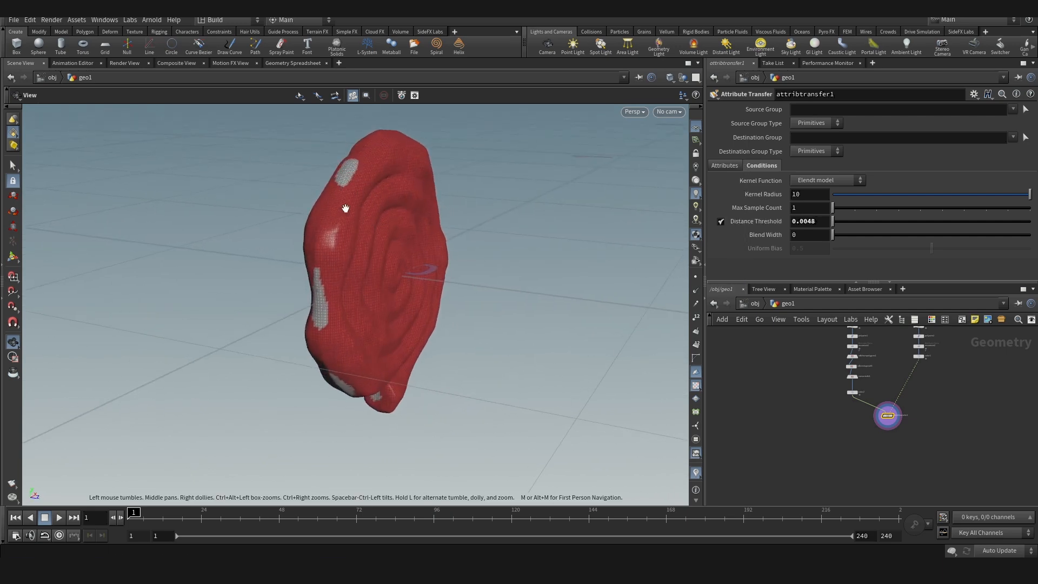
- Display the thin spiral's Color node and insert a Transform node between it and the Attribute Transfer
scroll(876, 440, "up", 8)
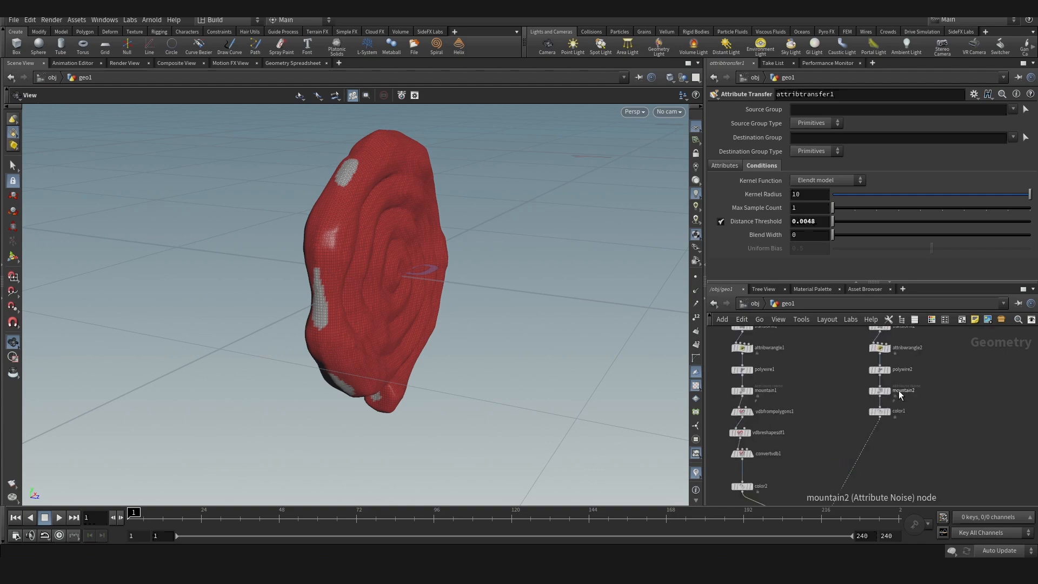
left_click(885, 443)
left_click_drag(391, 271, 355, 273)
scroll(974, 375, "down", 3)
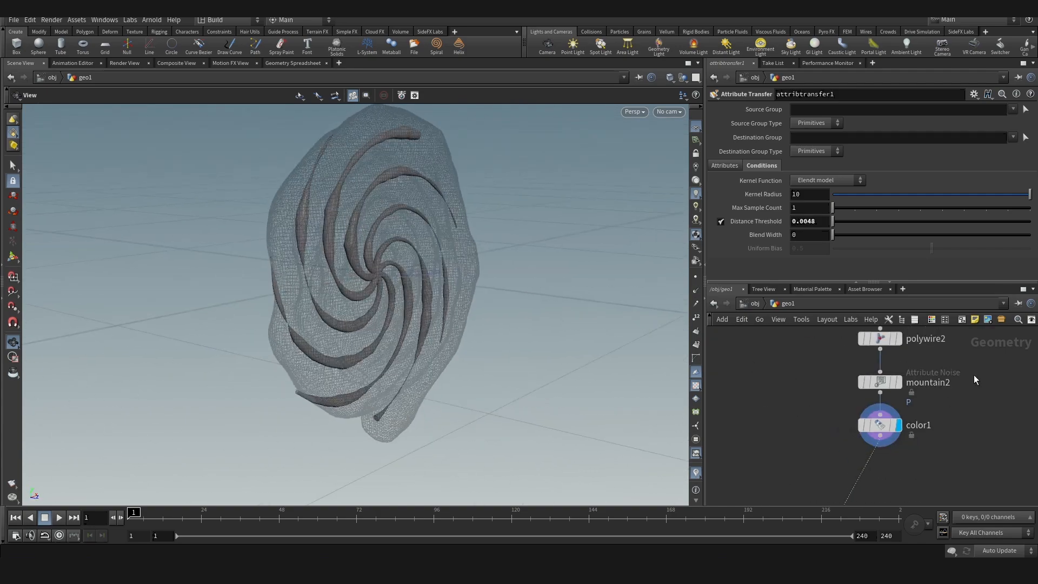
key("Tab")
type("trans")
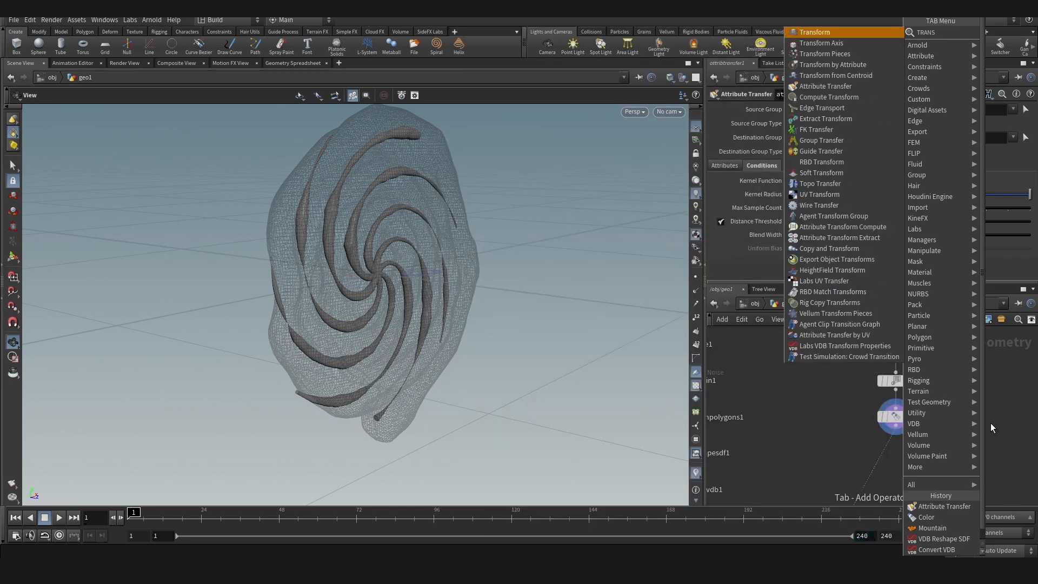
key("Return")
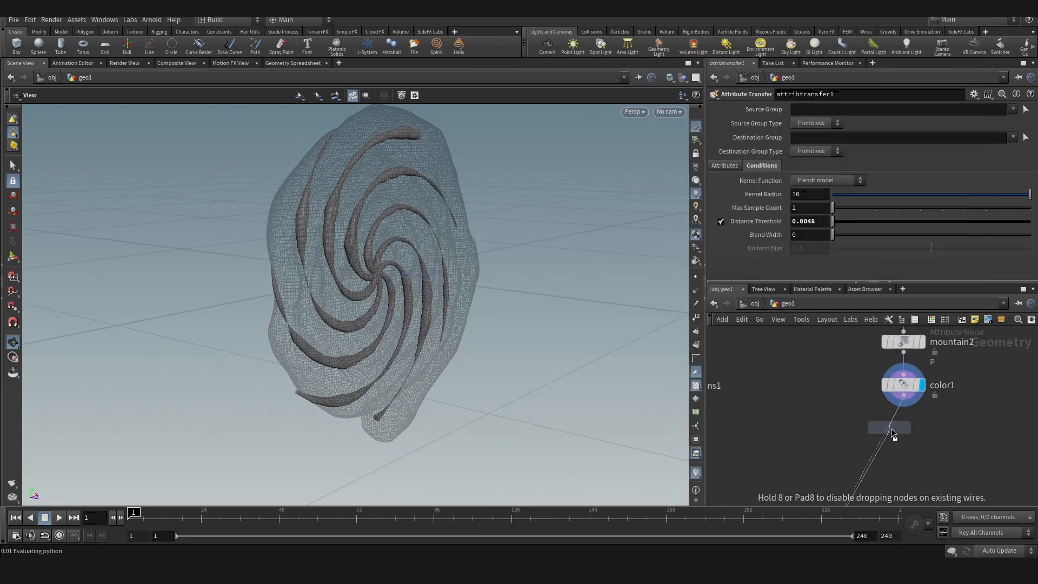
left_click(890, 429)
scroll(912, 435, "up", 1)
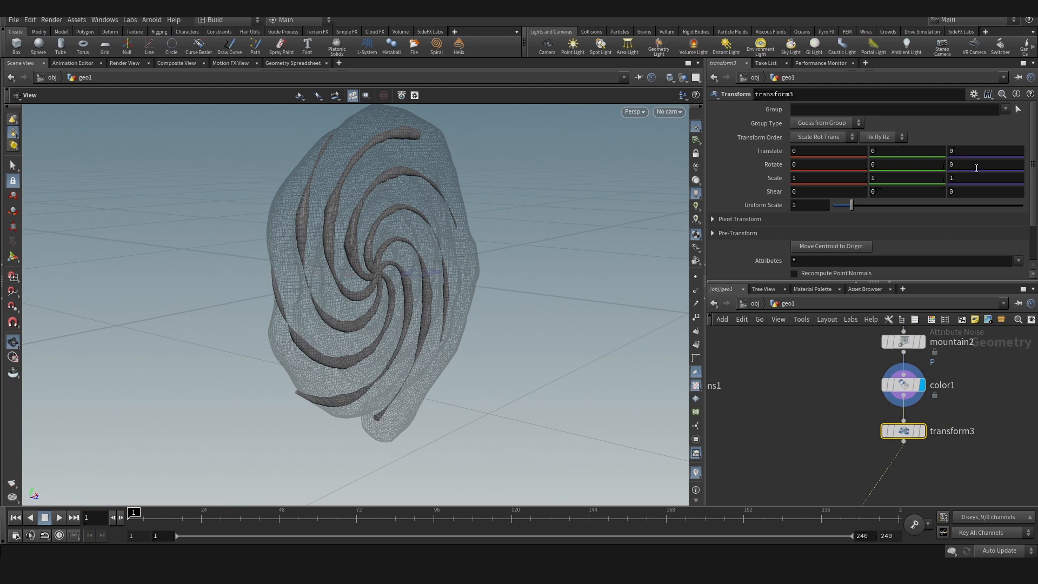
- Set the new Transform node's Z scale to 8 and display the node
left_click(952, 178)
type("8")
key("Return")
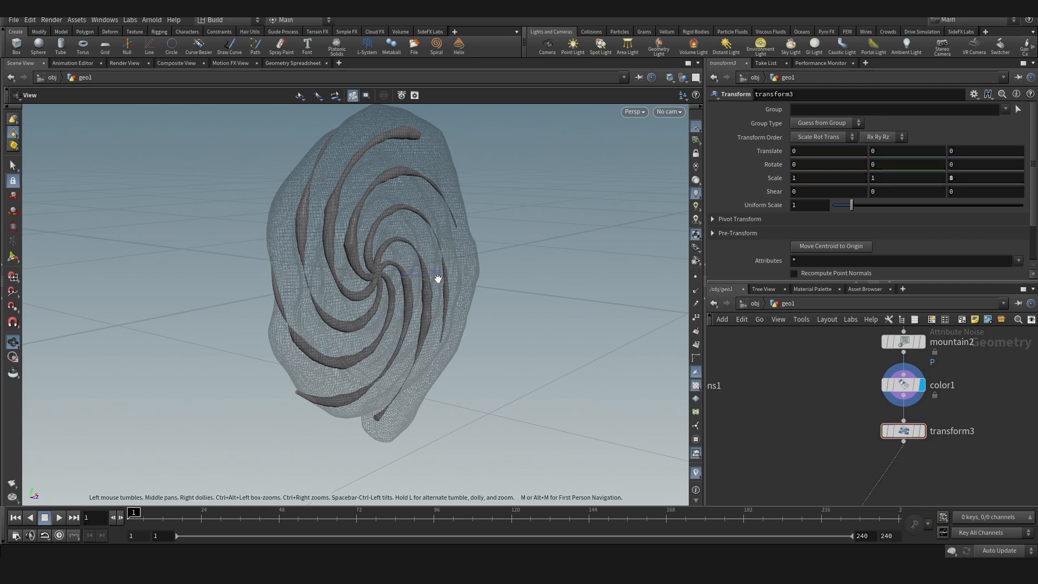
scroll(921, 428, "up", 2)
left_click(922, 432)
left_click_drag(429, 242, 489, 268)
- Set the thin spiral's Transform Z scale to 10 and check the stretched arms from an angle
left_click(968, 178)
type("1")
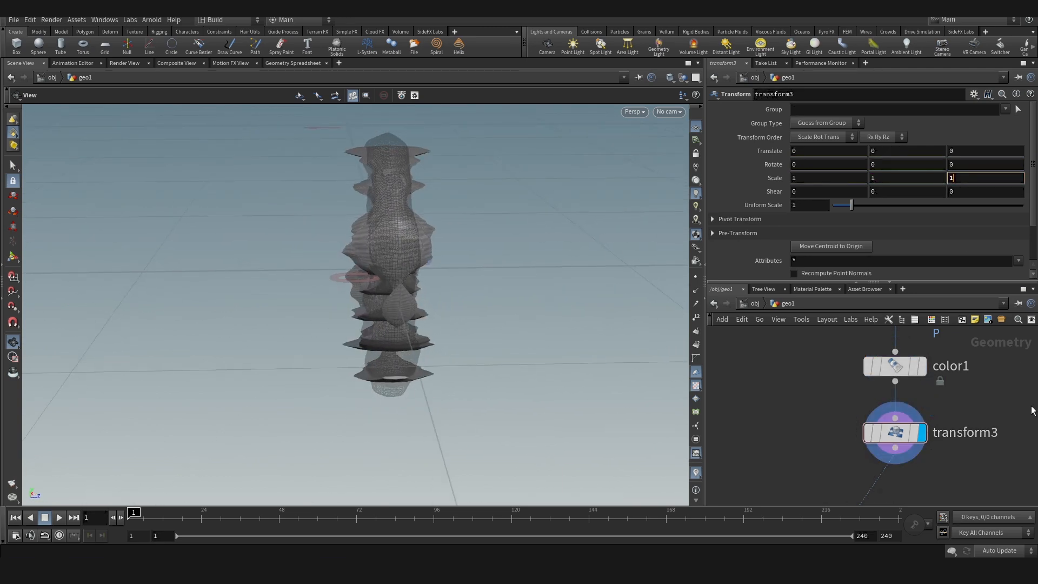
key("Return")
scroll(864, 443, "down", 3)
scroll(440, 259, "up", 4)
left_click_drag(415, 238, 544, 301)
scroll(931, 446, "down", 3)
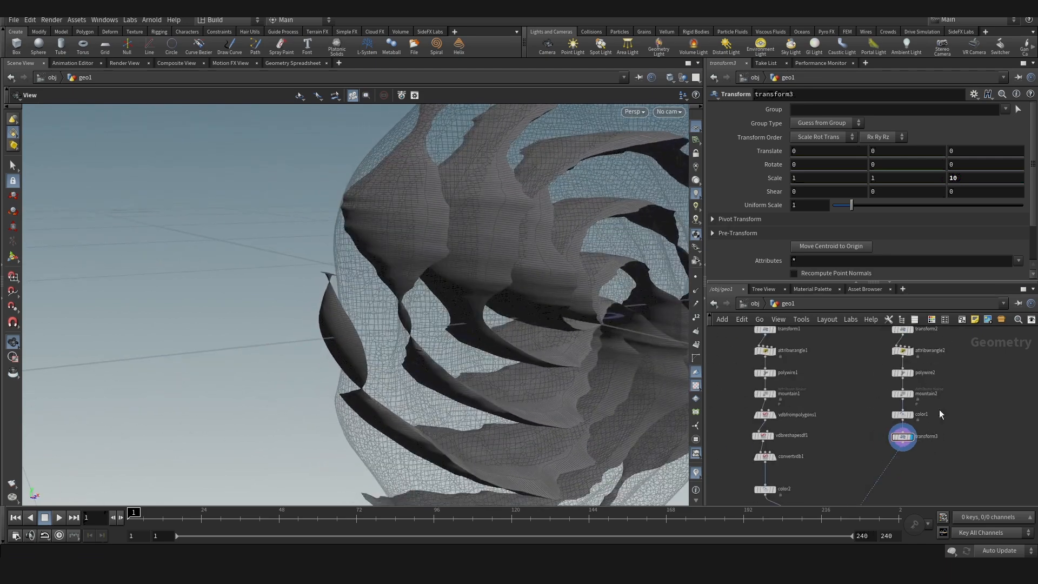
- Set the thin spiral's PolyWire divisions to 20
scroll(930, 378, "up", 3)
left_click(885, 374)
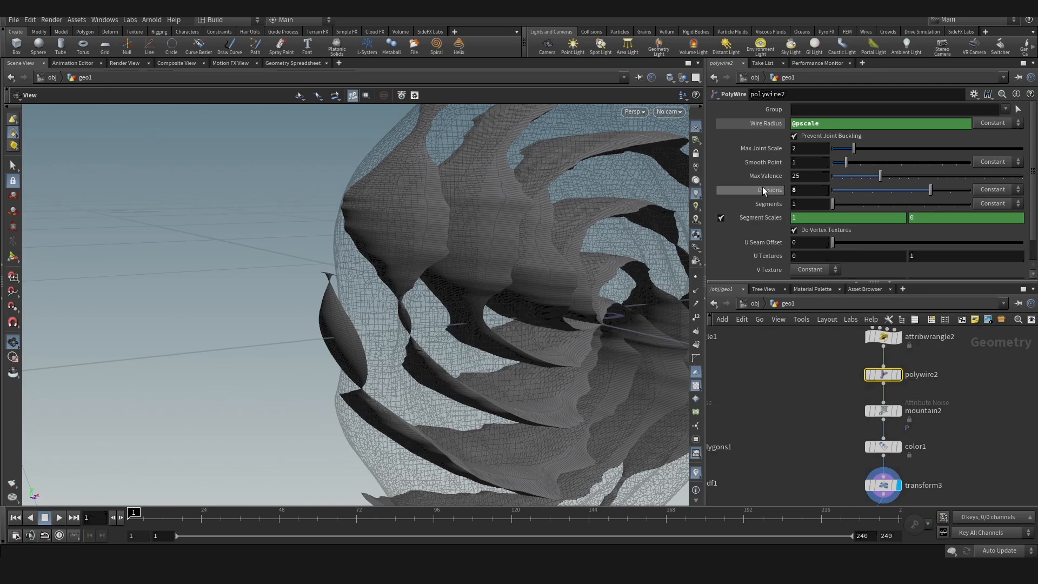
middle_click_drag(758, 190, 795, 193)
left_click_drag(444, 254, 503, 278)
scroll(949, 348, "down", 5)
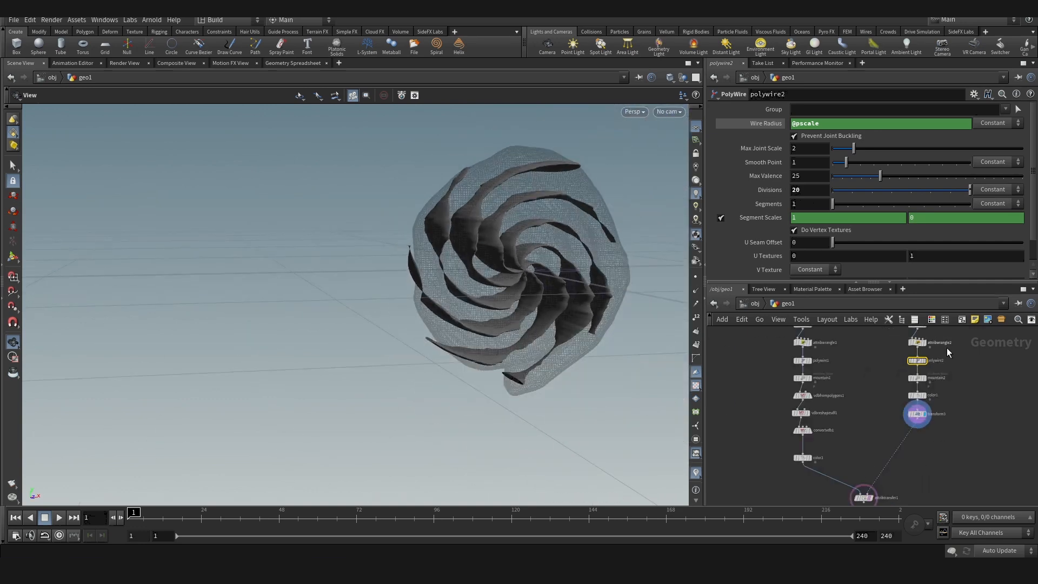
- Select and display the Attribute Transfer node to check the striped spiral
scroll(898, 458, "up", 8)
left_click(878, 431)
left_click(851, 431)
left_click_drag(564, 296, 572, 316)
scroll(926, 440, "down", 4)
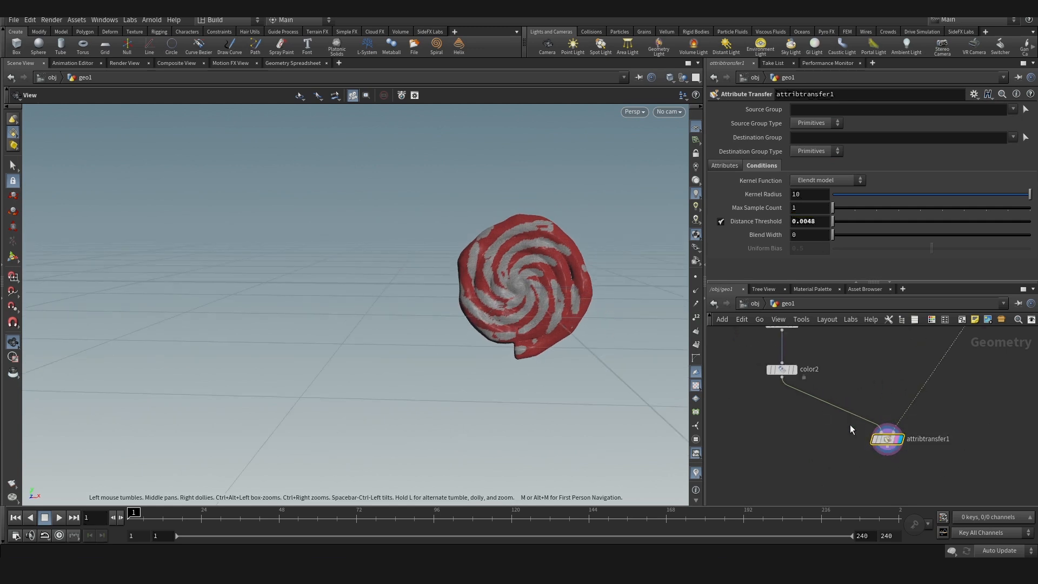
scroll(856, 456, "down", 6)
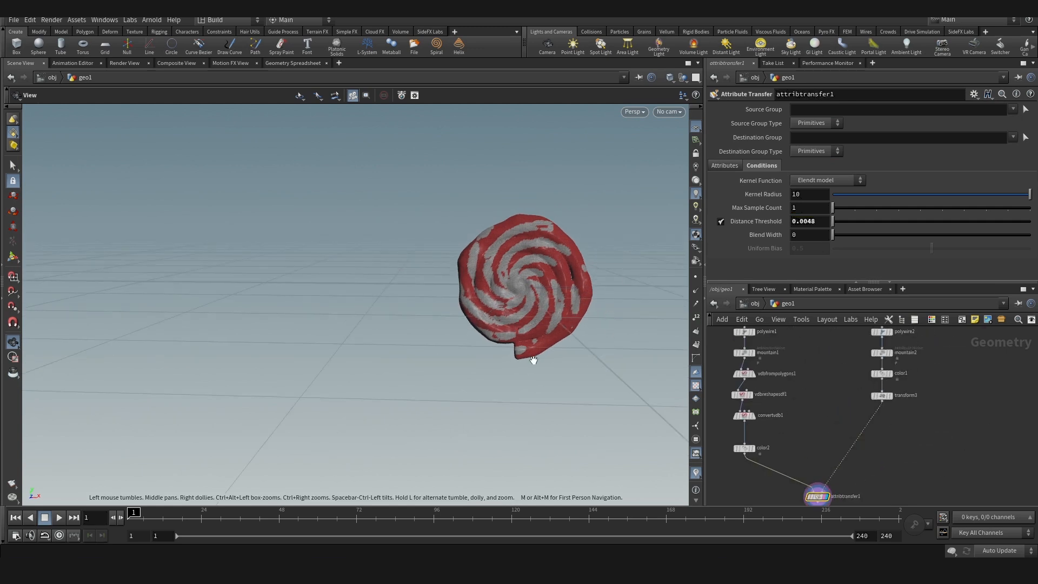
scroll(815, 415, "down", 5)
scroll(823, 472, "up", 6)
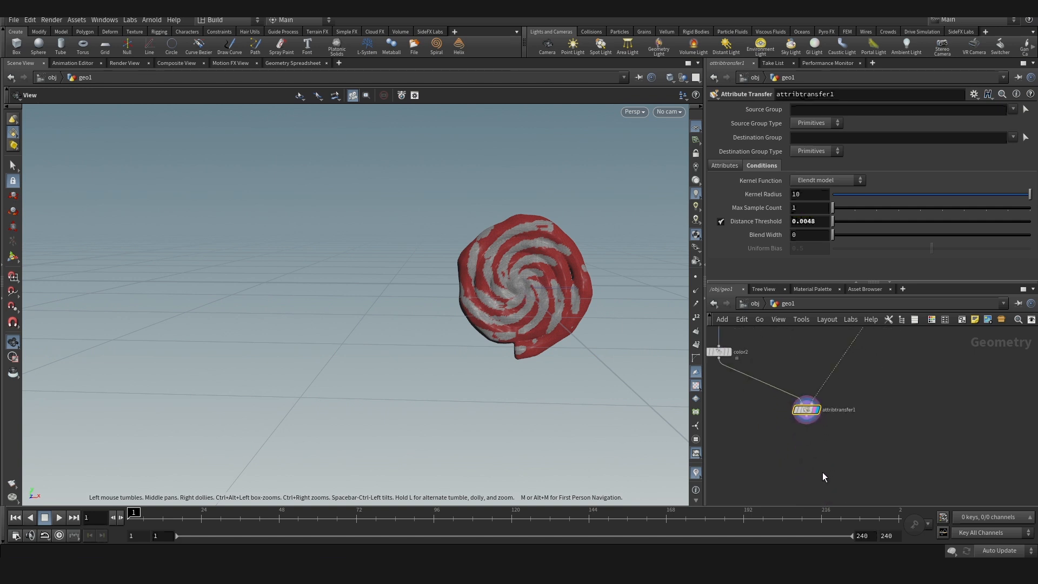
- Set the Attribute Transfer's Distance Threshold to 0 and its Blend Width to 0.007
double_click(817, 222)
type("0")
key("Return")
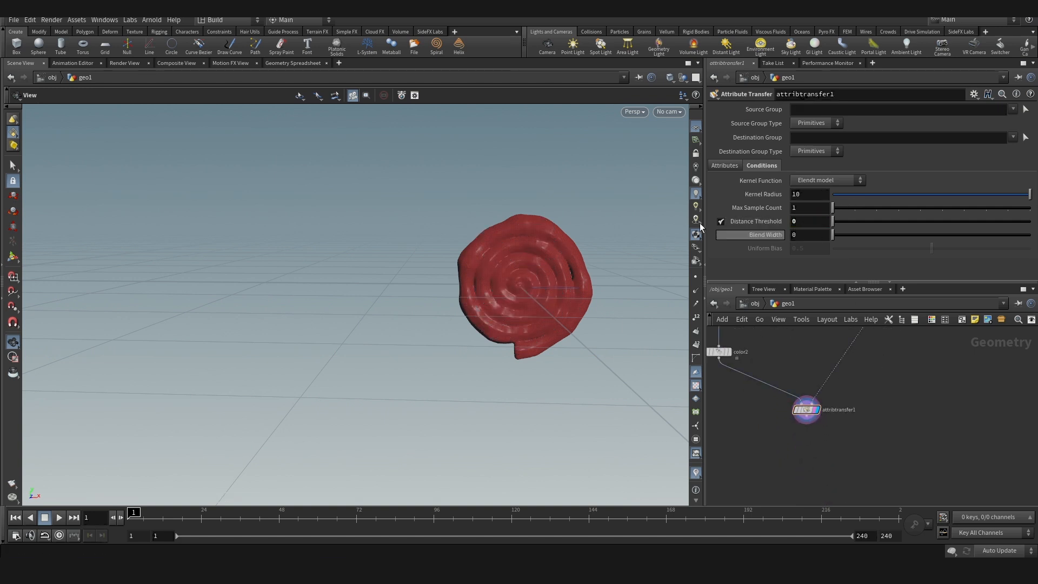
middle_click_drag(777, 238, 815, 288)
scroll(521, 275, "up", 2)
left_click_drag(521, 274, 476, 281)
scroll(498, 280, "down", 3)
- Set the Z scale of the Transform node on the thin spiral to 15
scroll(930, 465, "down", 5)
scroll(930, 416, "up", 5)
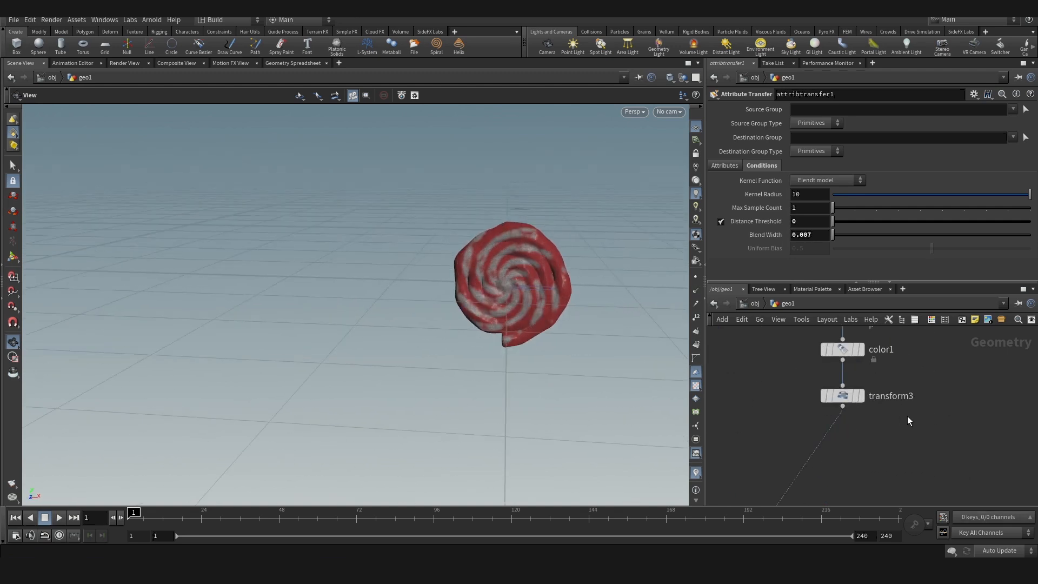
left_click(836, 394)
left_click(953, 179)
type("15")
key("Return")
- Set the divisions of the thin spiral's PolyWire node to 39
scroll(876, 400, "down", 4)
scroll(889, 397, "up", 4)
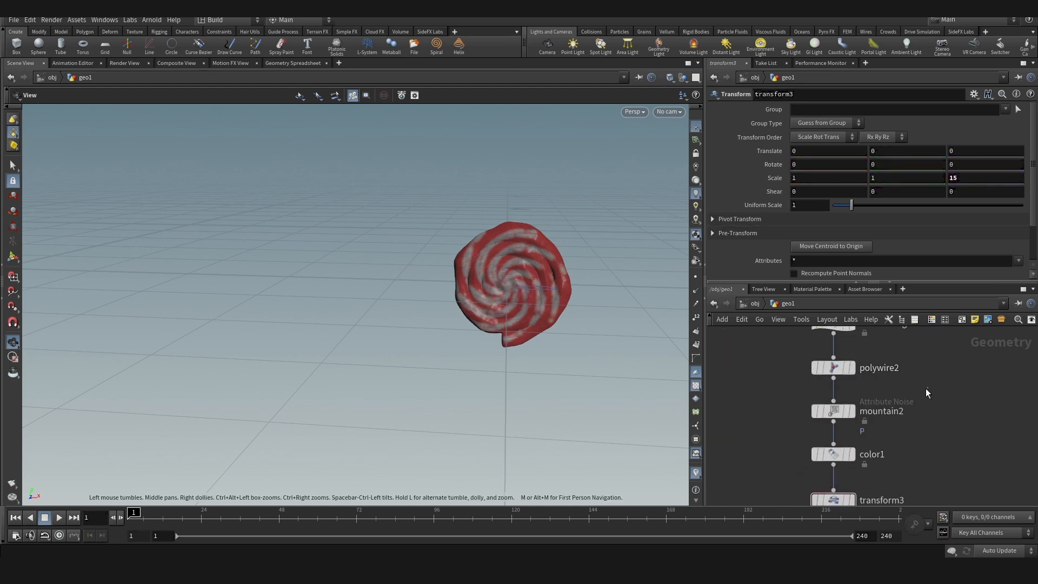
left_click(833, 368)
left_click(797, 190)
type("39")
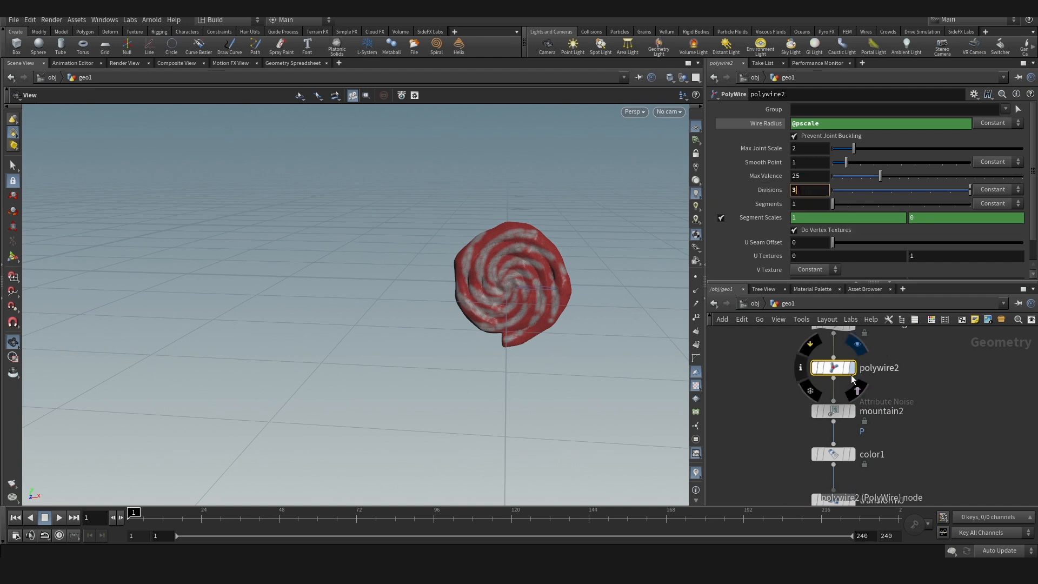
key("Return")
mouse_move(519, 270)
left_mouse_down()
mouse_move(497, 269)
mouse_move(544, 262)
mouse_move(514, 255)
left_mouse_up()
scroll(535, 260, "down", 3)
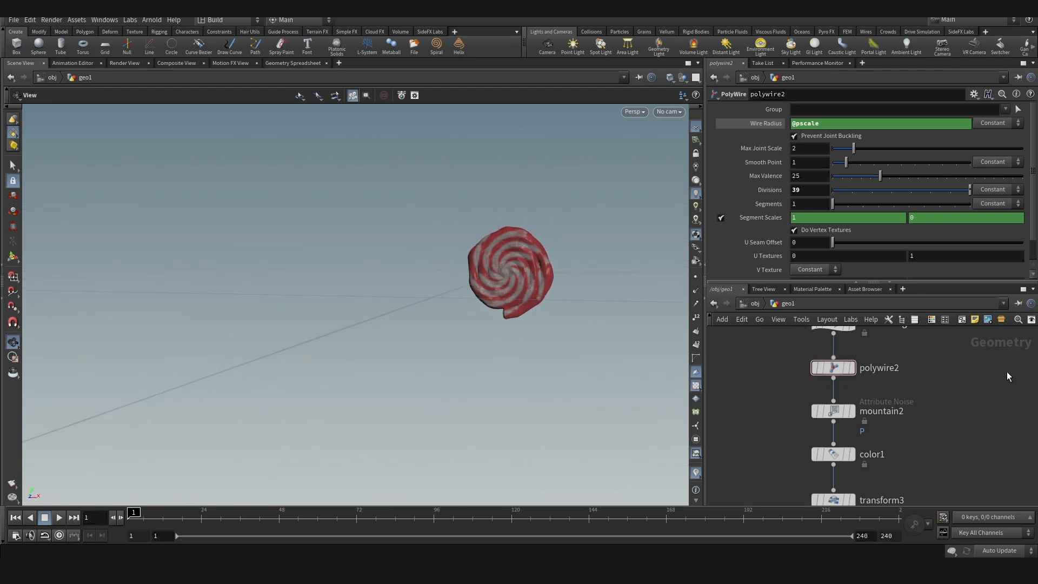
- Add a Tube node beside the spiral chains and show it as a template in the viewport
scroll(975, 368, "down", 4)
left_click_drag(511, 267, 546, 275)
scroll(829, 437, "down", 3)
key("Tab")
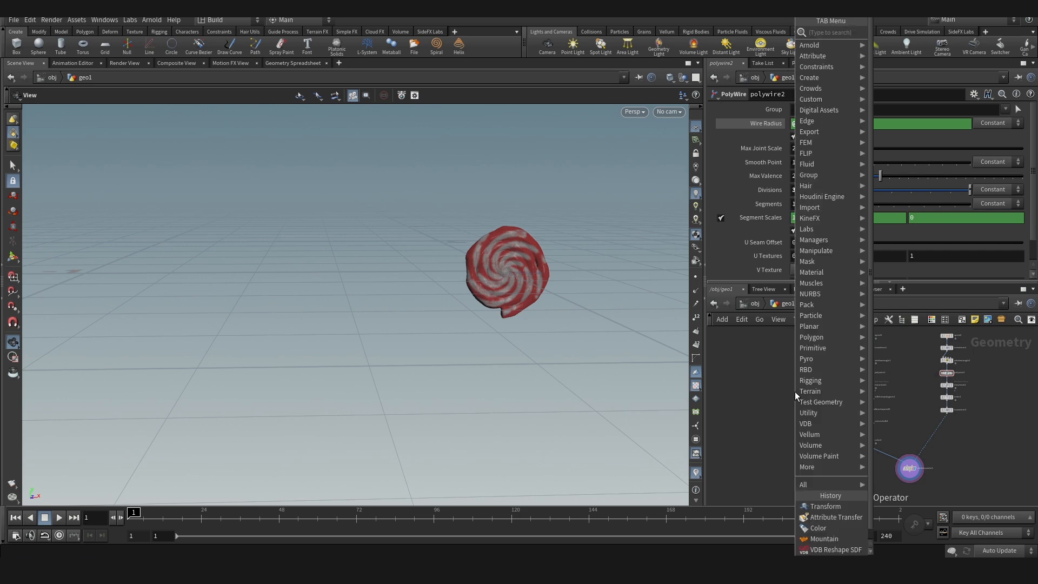
type("TUBE")
key("Return")
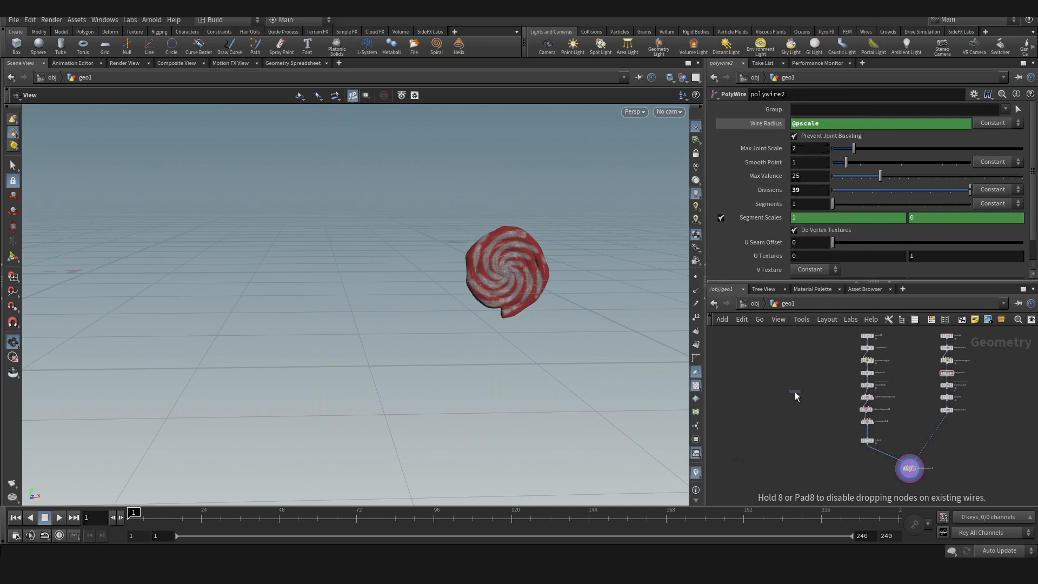
left_click(795, 391)
scroll(811, 397, "up", 5)
left_click(810, 398)
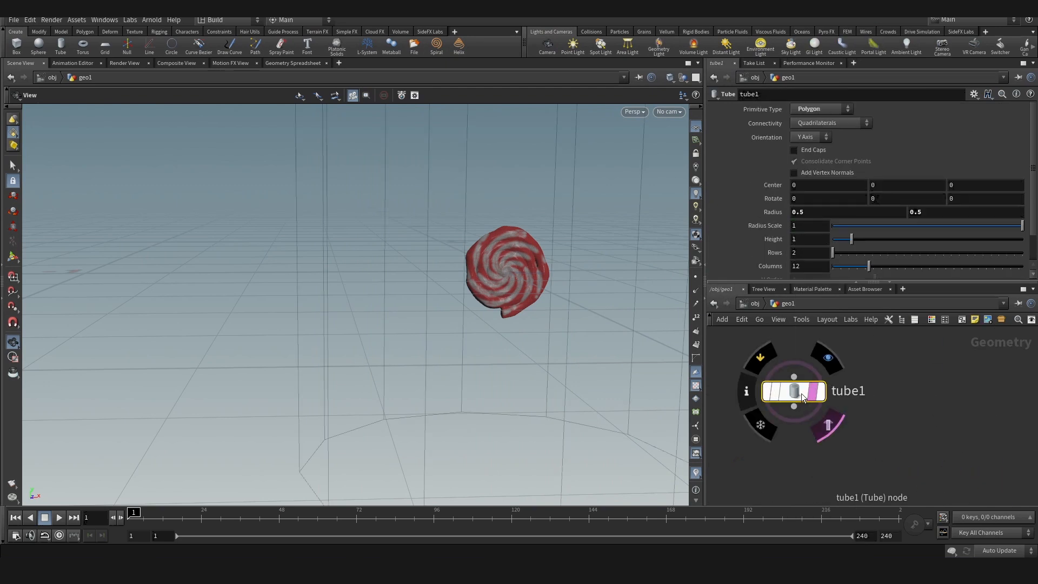
scroll(508, 270, "down", 3)
scroll(404, 328, "down", 2)
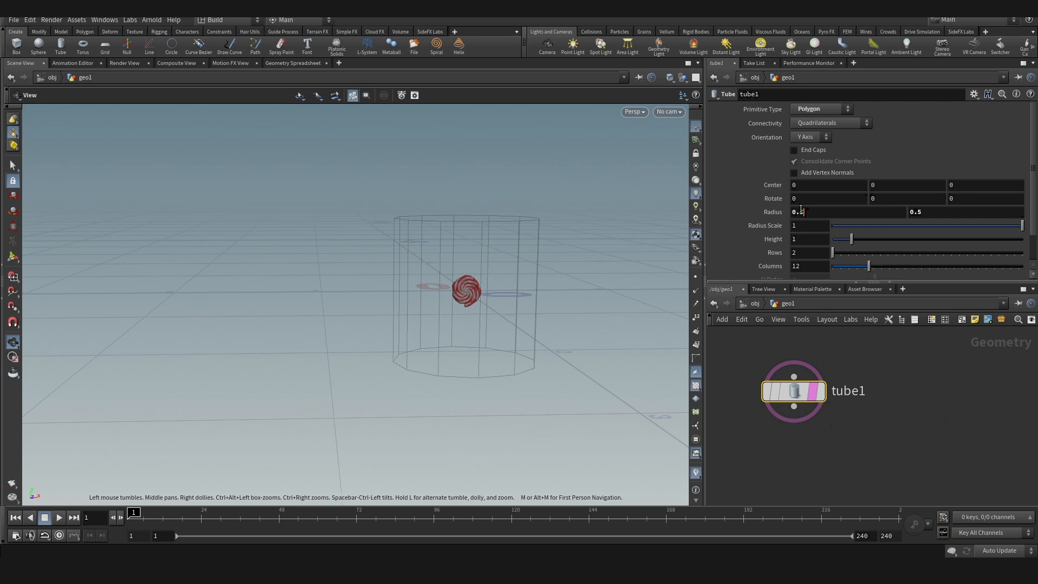
- Set the tube's Radius Scale to .01 and its Height to .5 to form a thin stick
left_click_drag(806, 226, 769, 227)
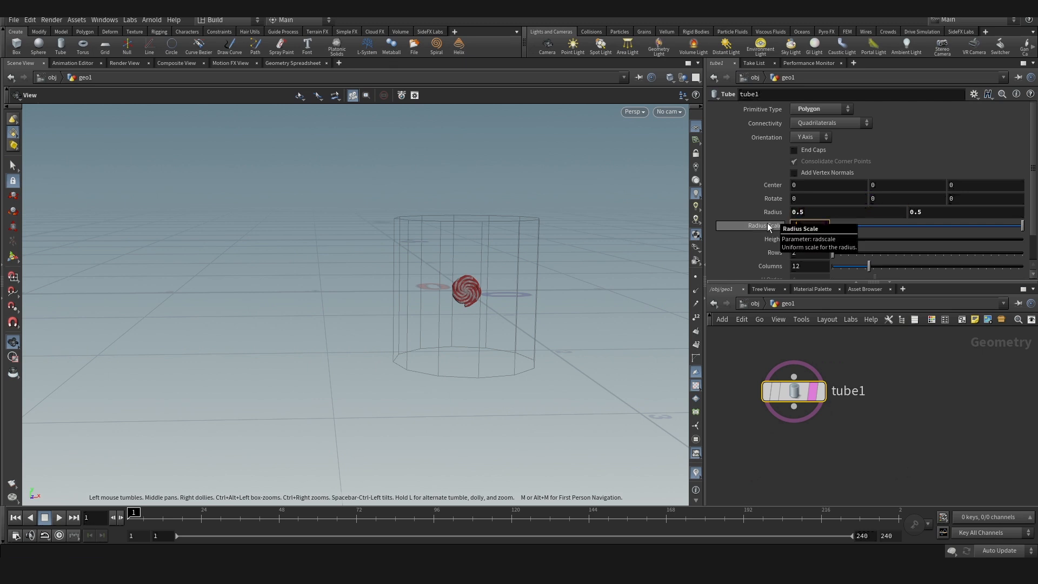
type(".01")
key("Return")
right_click_drag(507, 245, 428, 327)
left_click_drag(814, 242, 734, 252)
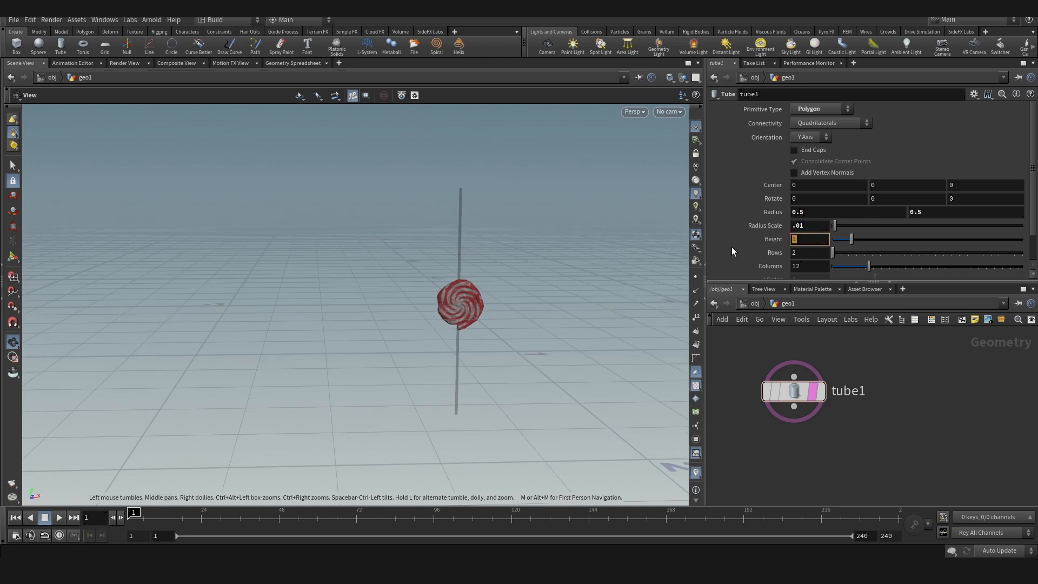
- Link the tube's Center Y to its Height parameter with the expression -ch("height")/2
right_click(775, 239)
left_click(806, 317)
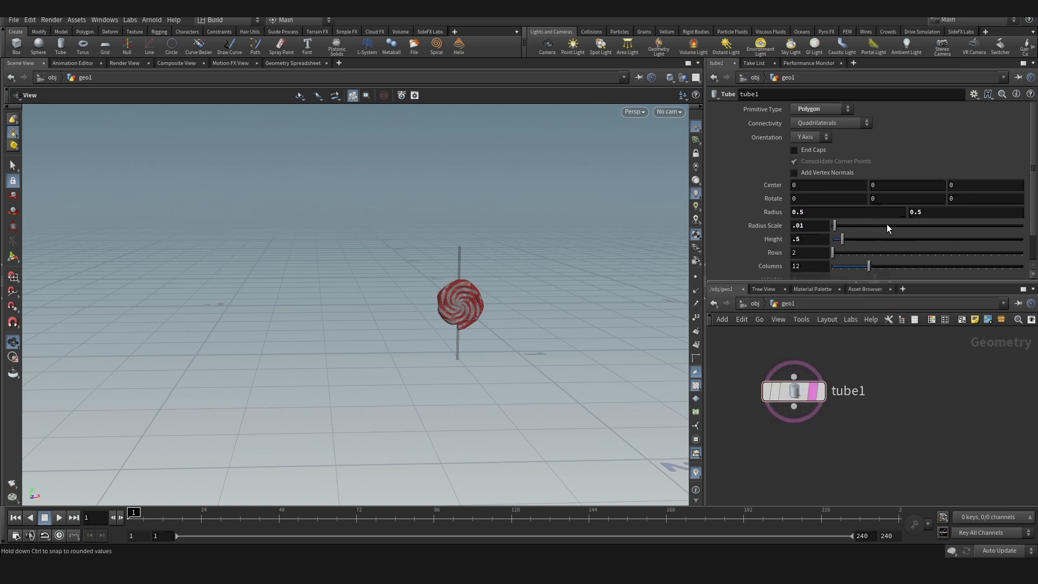
right_click(887, 186)
left_click(920, 296)
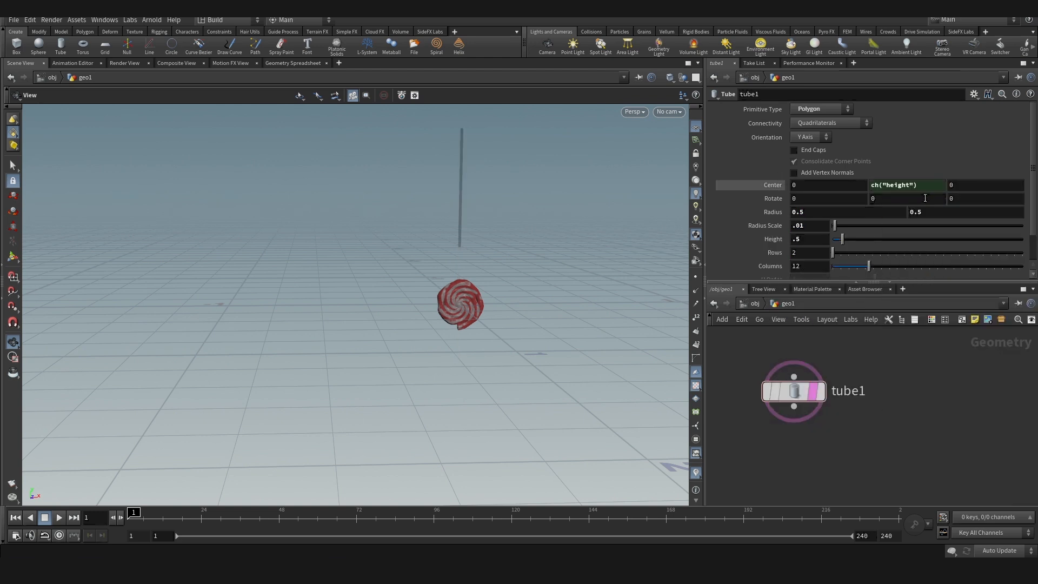
left_click(927, 188)
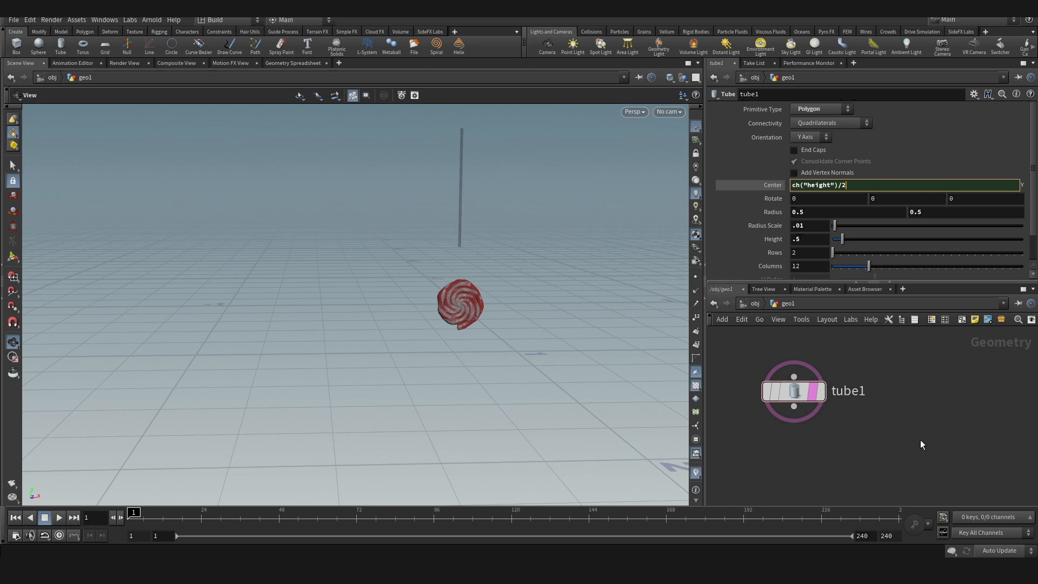
type("/2")
key("Return")
left_click(872, 190)
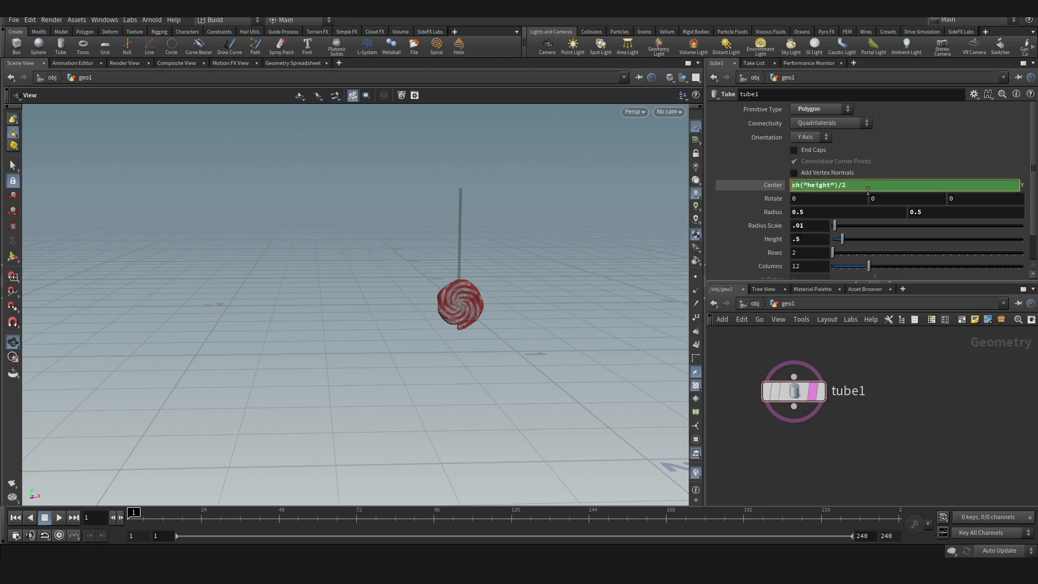
type("-")
key("Return")
- Shorten the lollipop stick by setting the tube's Height to 0.37
scroll(452, 336, "up", 3)
left_click_drag(452, 336, 622, 351)
left_click(806, 392)
left_click_drag(842, 245, 841, 245)
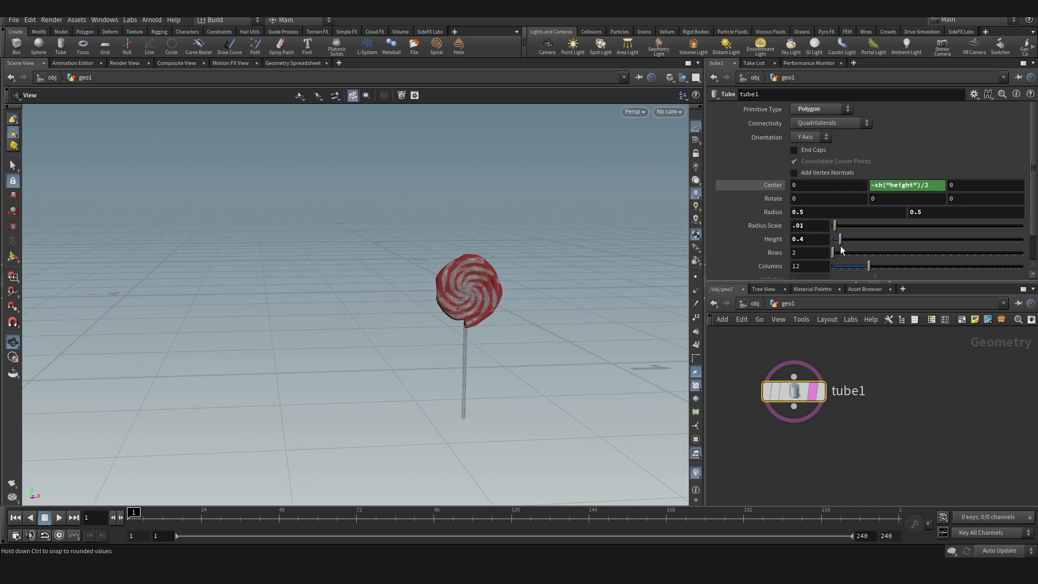
left_click_drag(489, 292, 514, 308)
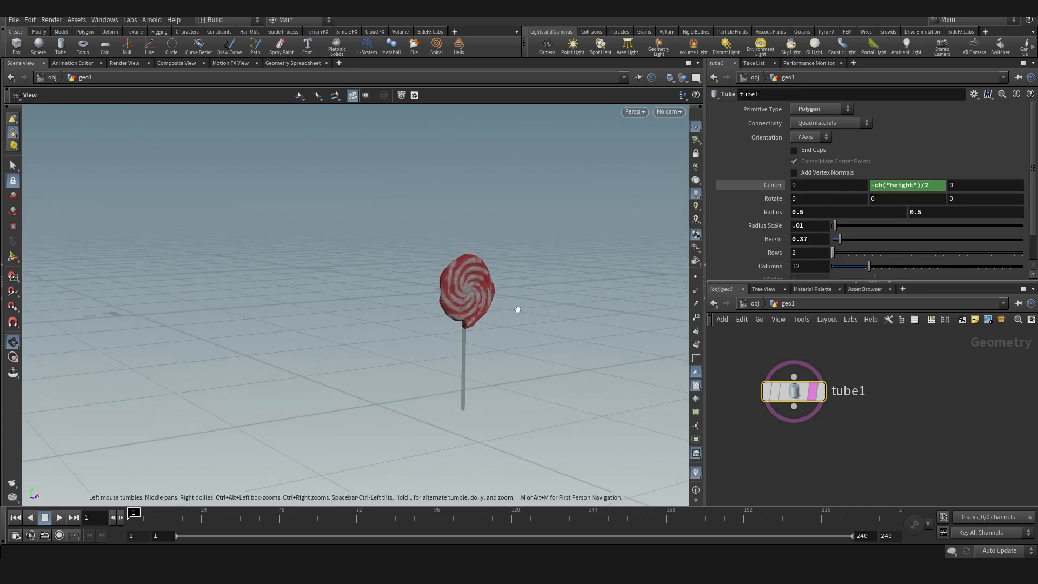
- Move the tube node closer to the spiral chains and add a Merge node below the Attribute Transfer node
scroll(823, 363, "down", 4)
left_click_drag(803, 378, 848, 422)
scroll(848, 392, "down", 4)
scroll(894, 435, "down", 4)
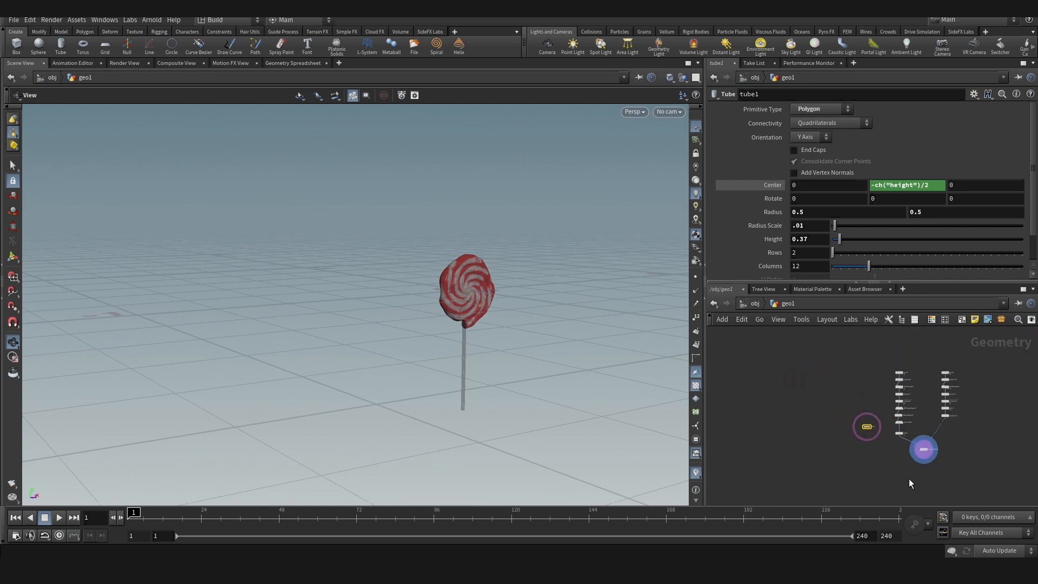
scroll(908, 479, "up", 6)
key("Tab")
type("merge")
key("Return")
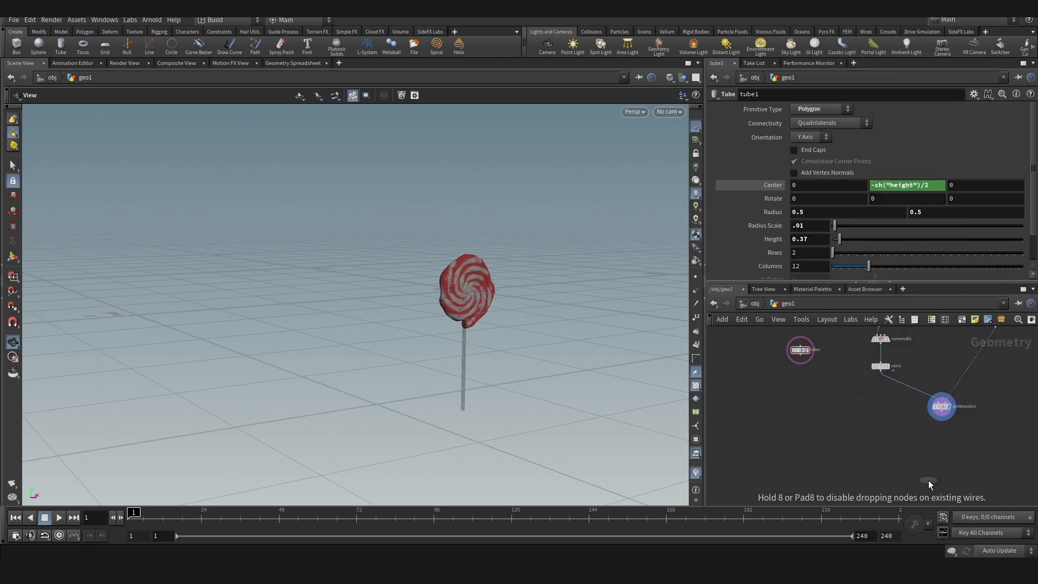
left_click(898, 472)
- Wire the outputs of attribtransfer1 and tube1 into the Merge node
scroll(962, 415, "up", 2)
left_click(934, 401)
left_click_drag(932, 411, 868, 491)
scroll(943, 445, "down", 3)
middle_click_drag(780, 345, 832, 371)
scroll(832, 371, "up", 1)
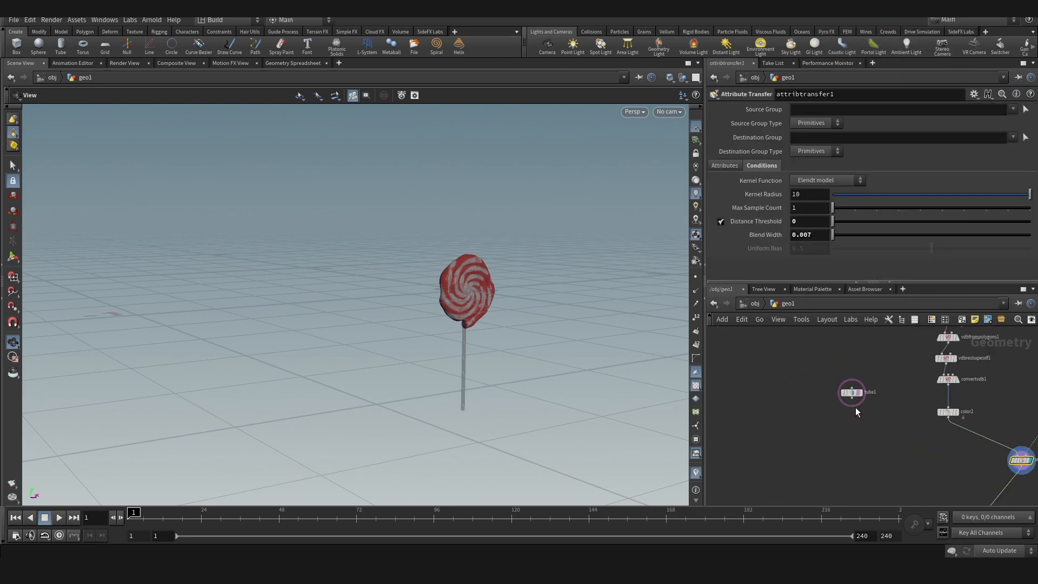
left_click(852, 401)
scroll(866, 357, "down", 3)
left_click(904, 448)
left_click(925, 480)
scroll(925, 449, "up", 3)
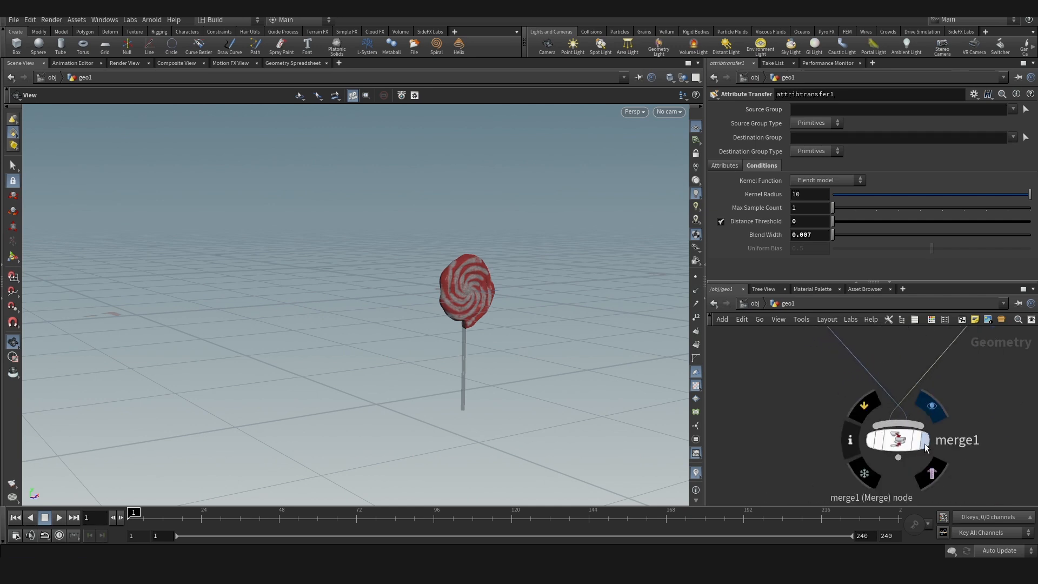
- Display the Merge node's result in the viewport and place tube1 first in its input order
left_click(919, 446)
left_click_drag(725, 126, 725, 116)
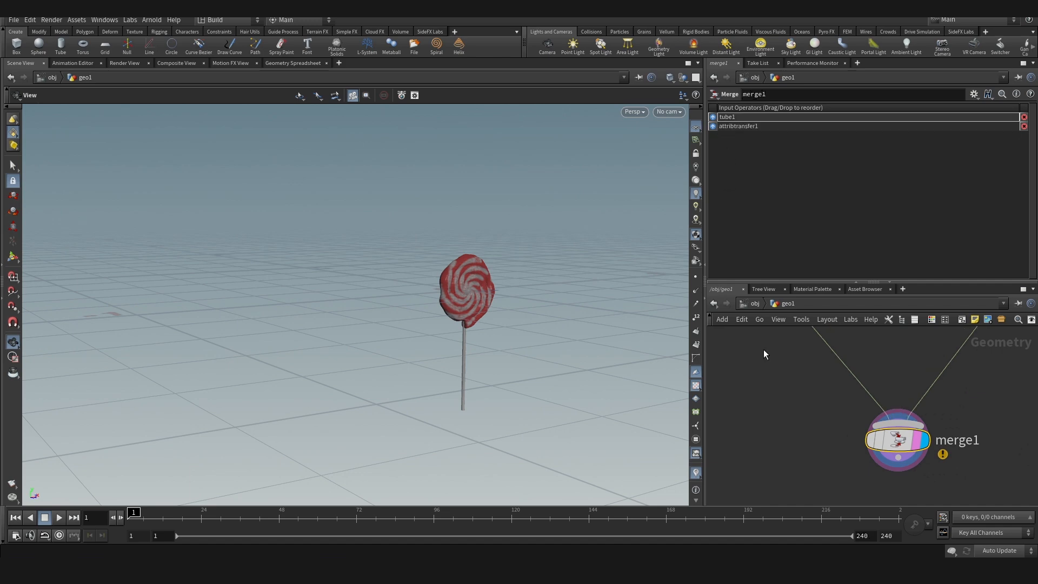
scroll(773, 368, "down", 2)
left_click_drag(621, 431, 477, 308)
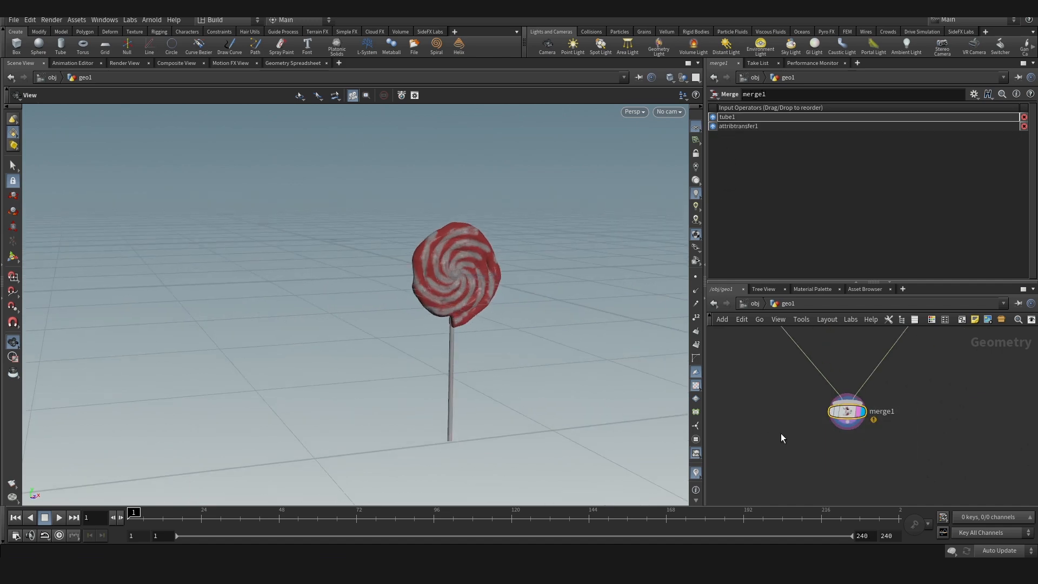
- Add a Match Size node below merge1 and make it the displayed and templated node
key("Tab")
type("MATC")
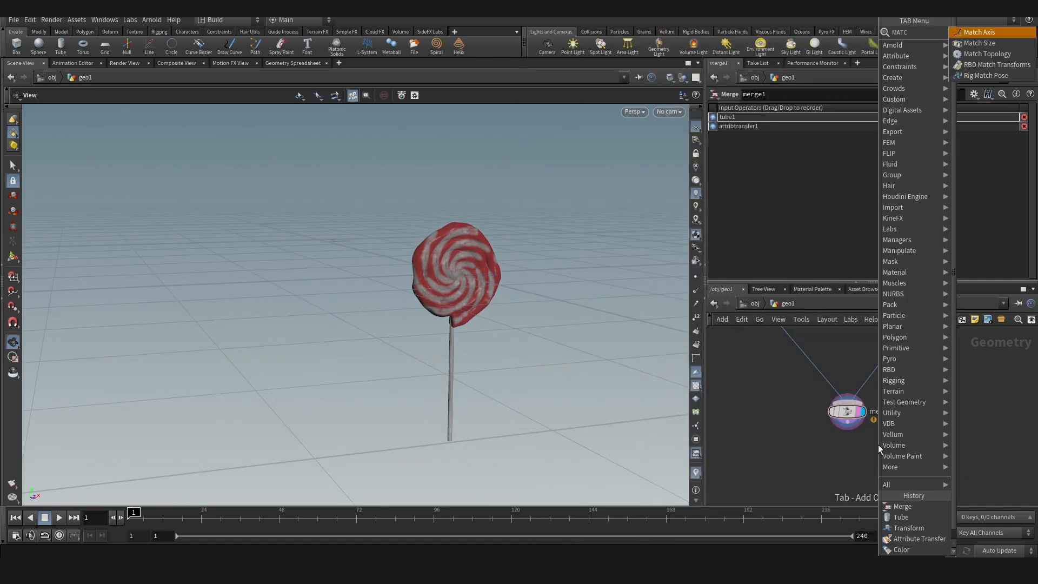
key("Down")
key("Return")
left_click(879, 446)
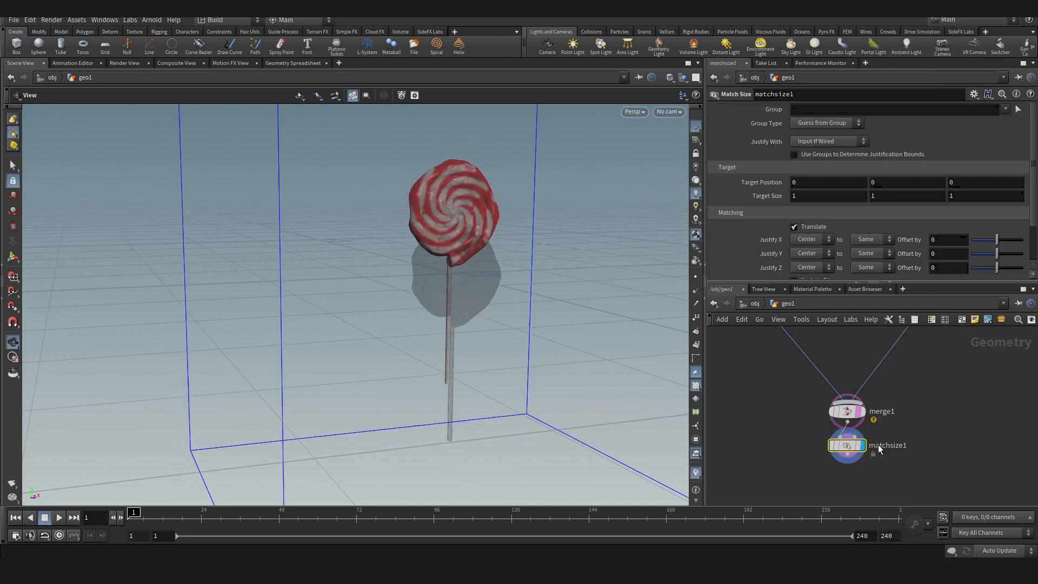
scroll(857, 469, "up", 4)
left_click(860, 431)
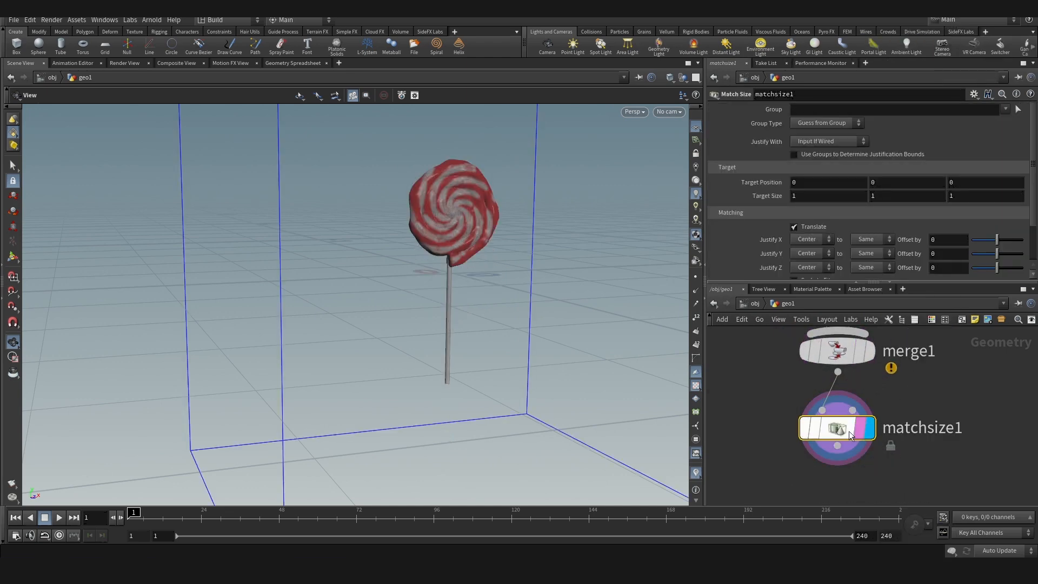
- Set the Match Size node's Justify Y to Min so the stick's base rests on the ground plane
scroll(452, 343, "down", 3)
left_click(809, 255)
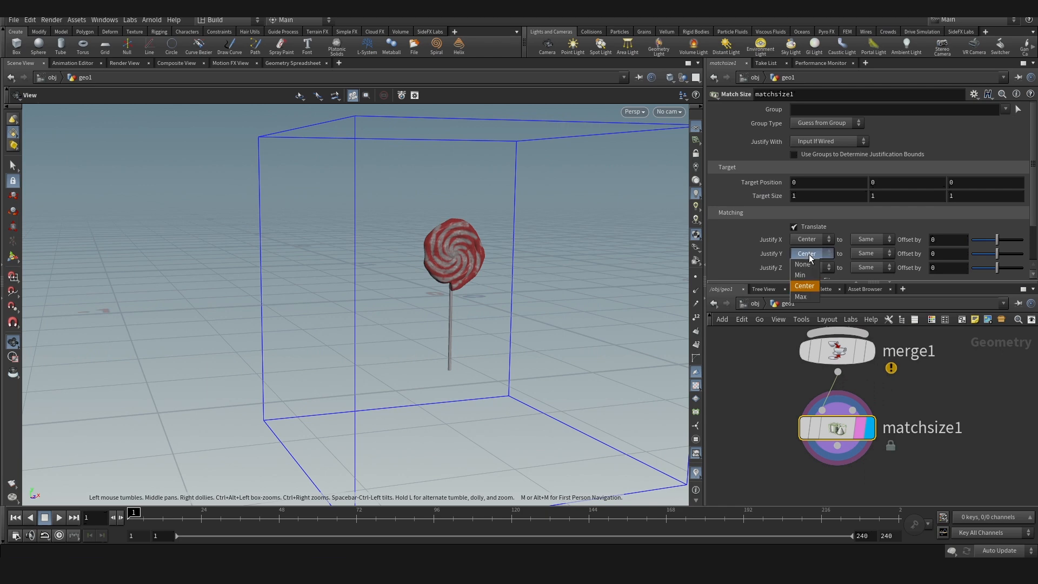
left_click(800, 275)
left_click_drag(480, 248, 482, 274)
scroll(449, 341, "down", 3)
scroll(482, 273, "up", 6)
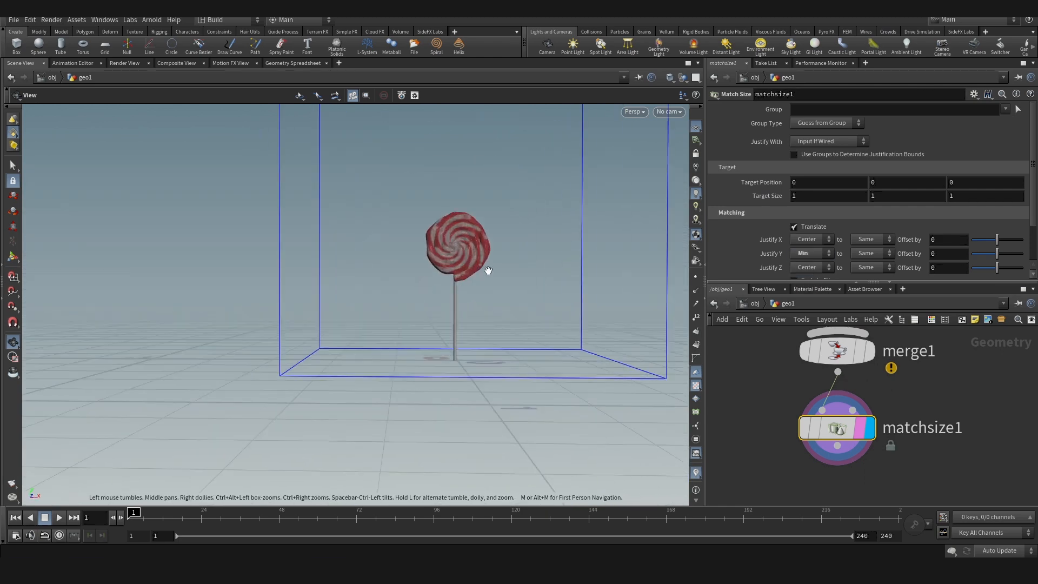
middle_click_drag(472, 267, 430, 308)
scroll(431, 308, "up", 3)
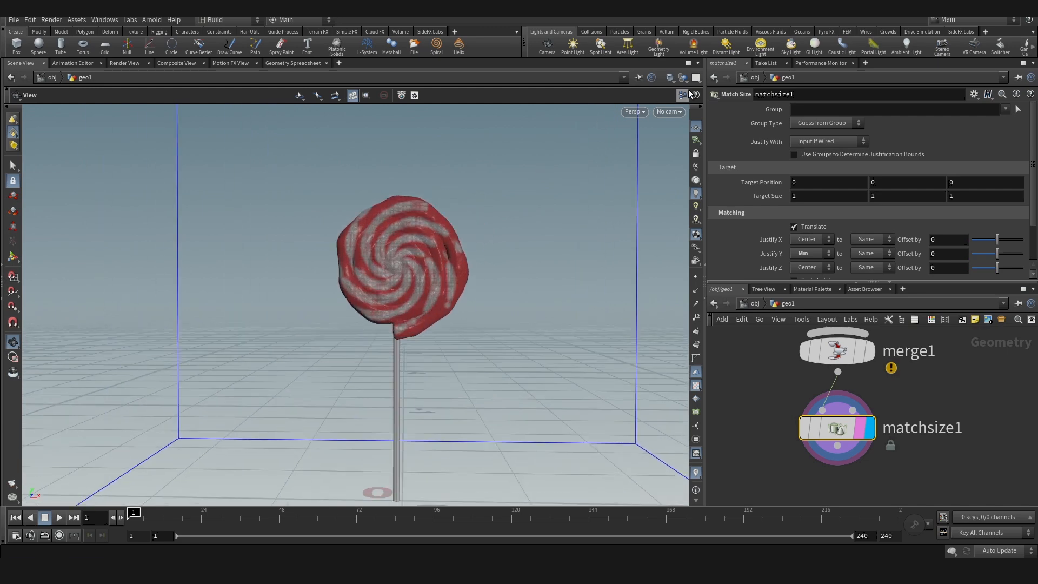
- Inspect the finished striped lollipop and its stick in the viewport from several angles and distances
left_click(670, 81)
left_click(717, 200)
mouse_move(436, 273)
left_mouse_down()
mouse_move(445, 272)
mouse_move(418, 319)
left_mouse_up()
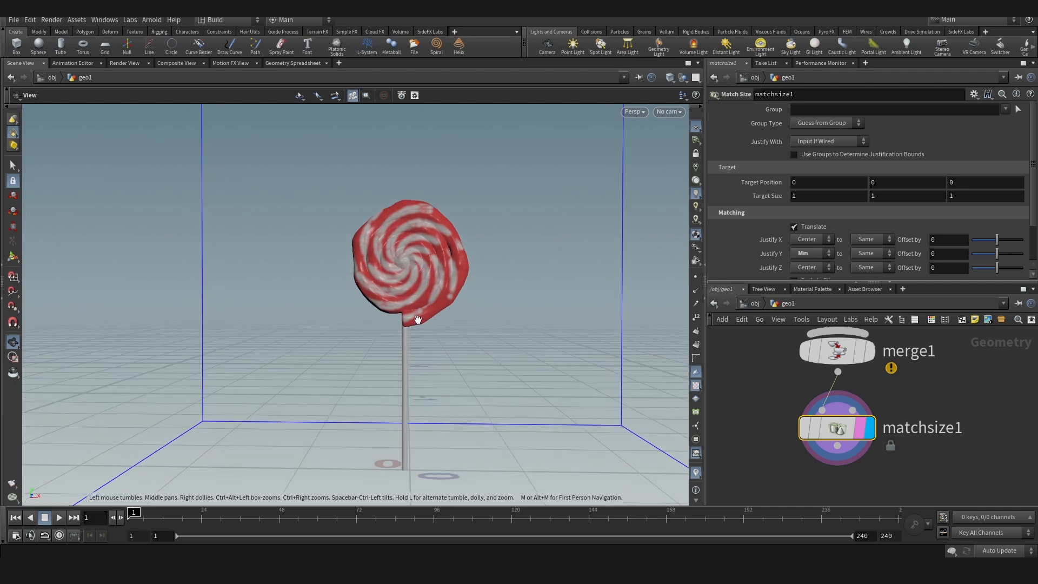
left_click_drag(353, 269, 417, 288)
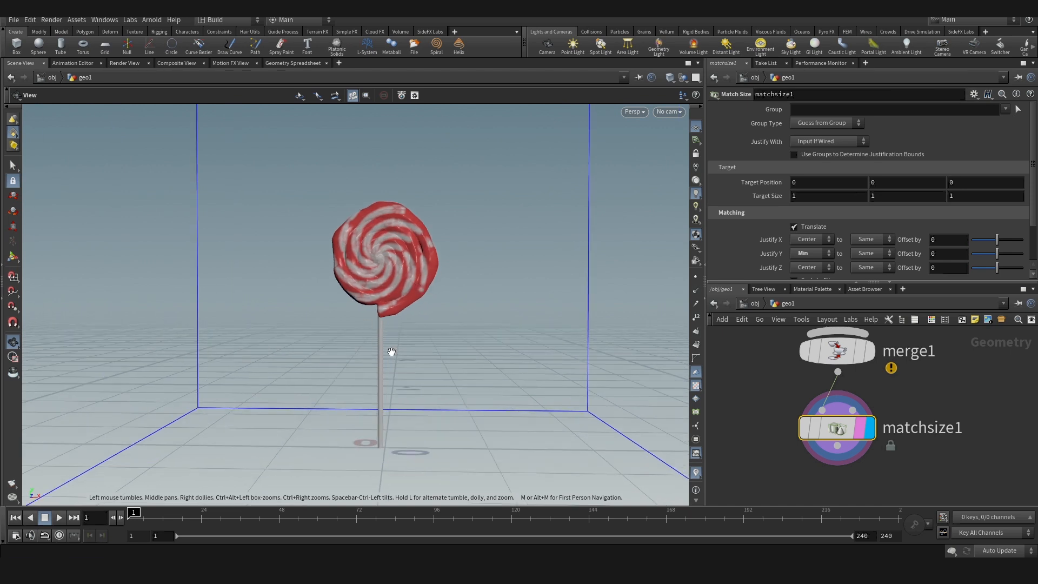
scroll(287, 336, "down", 3)
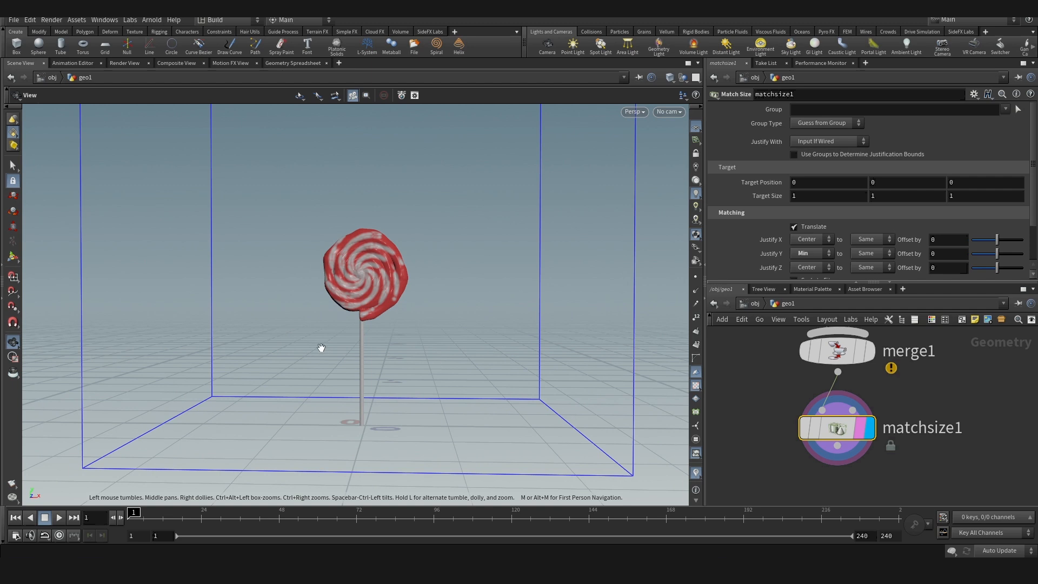
scroll(321, 348, "down", 2)
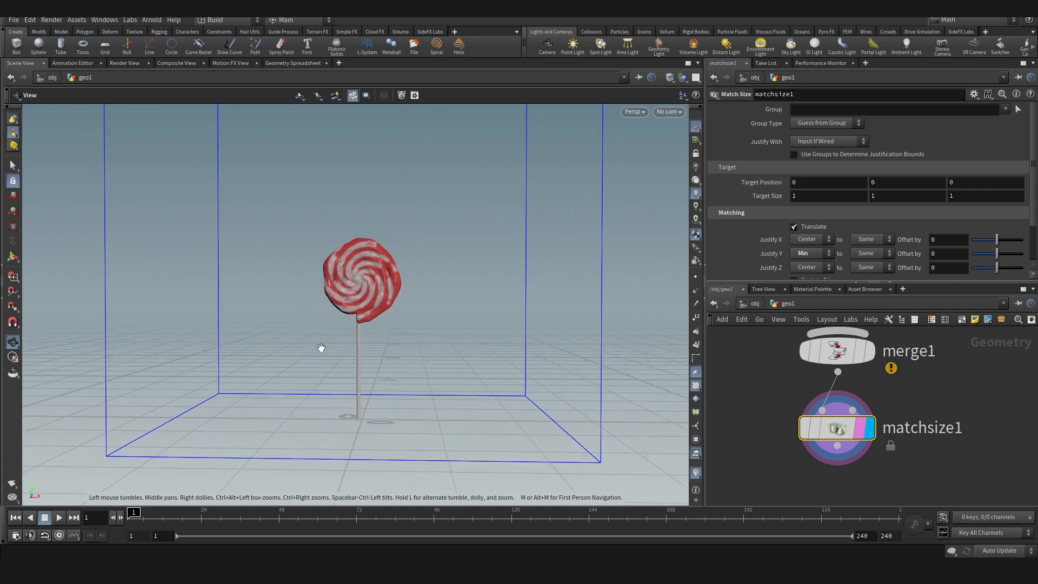
scroll(321, 347, "up", 3)
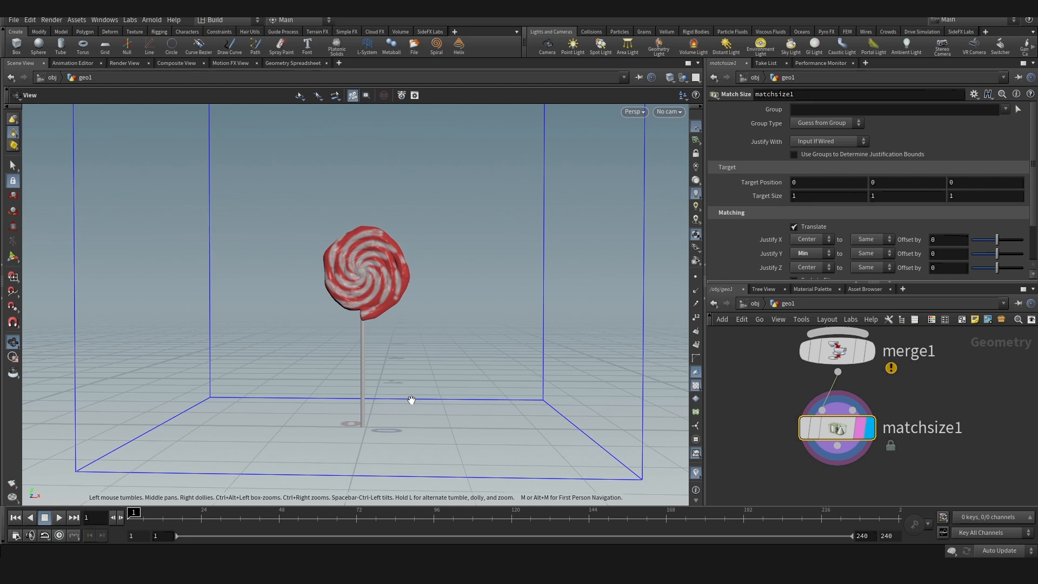
scroll(982, 400, "down", 2)
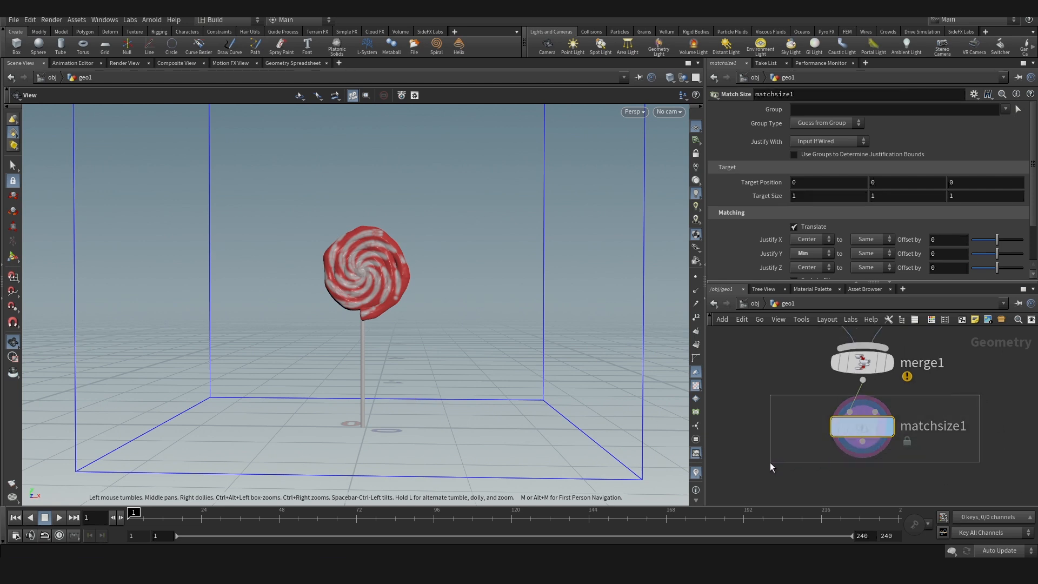